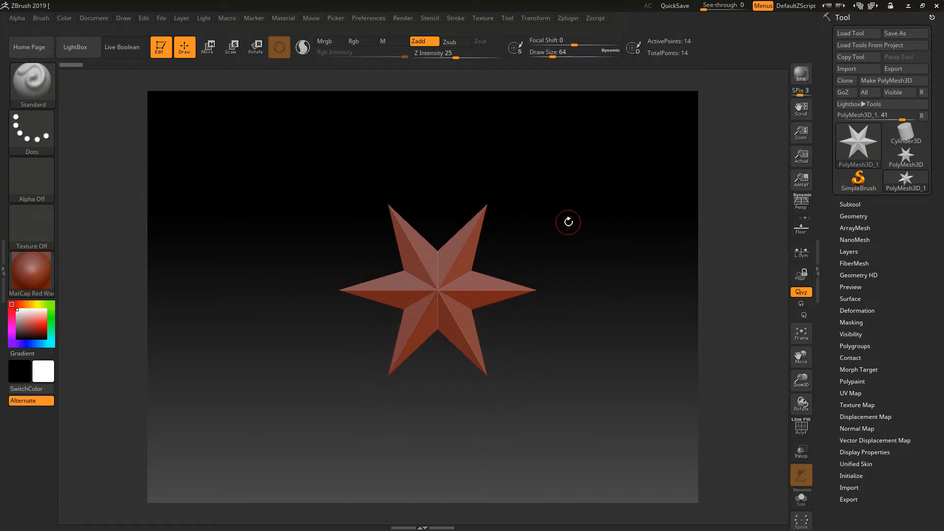
- Examine the star mesh from the side and at an angle, and return to its front view
drag(529, 254, 573, 256)
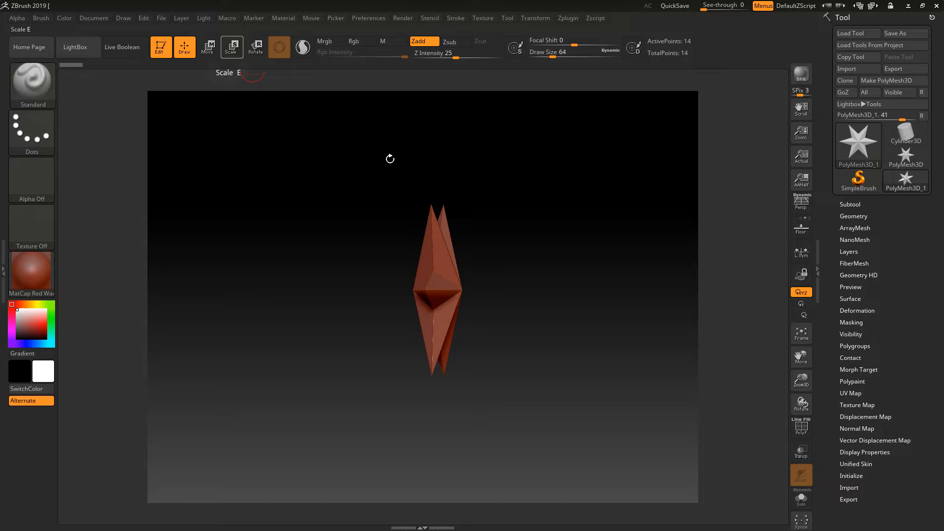
drag(564, 245, 511, 249)
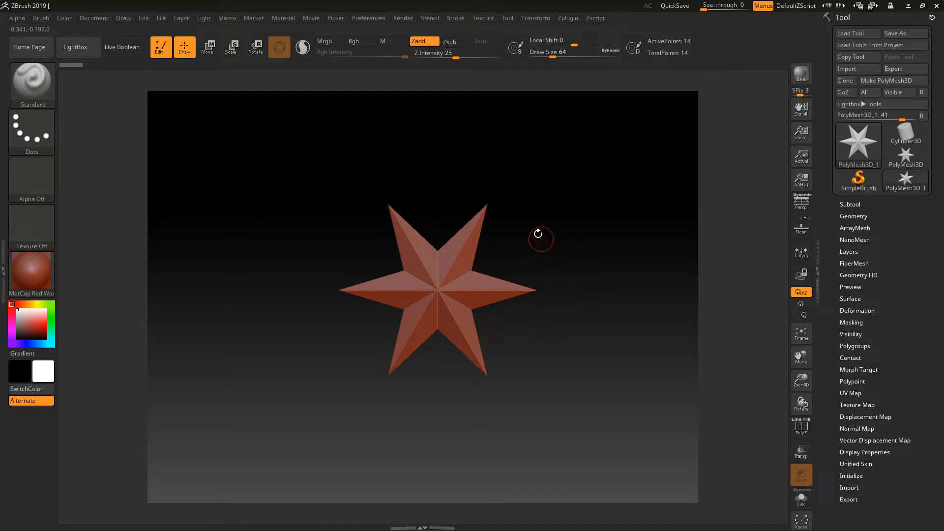
drag(531, 232, 458, 314)
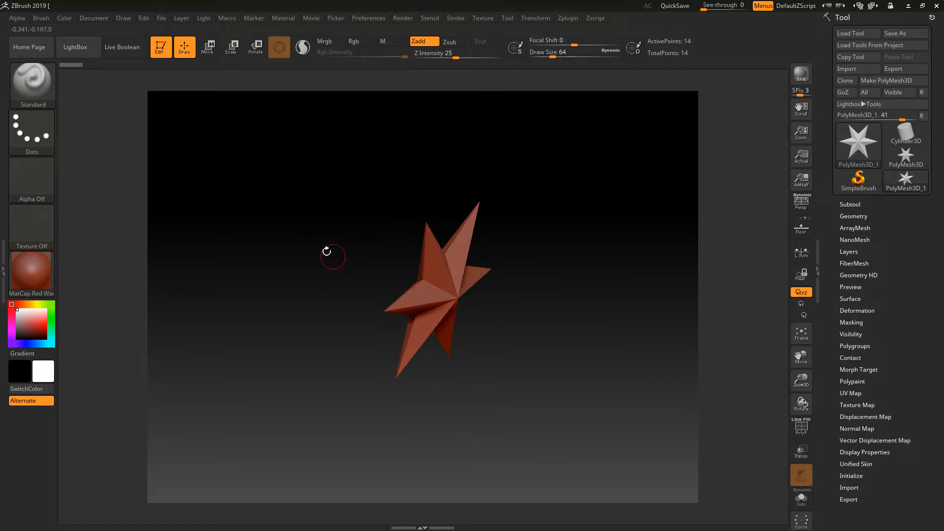
shift+drag(556, 245, 562, 244)
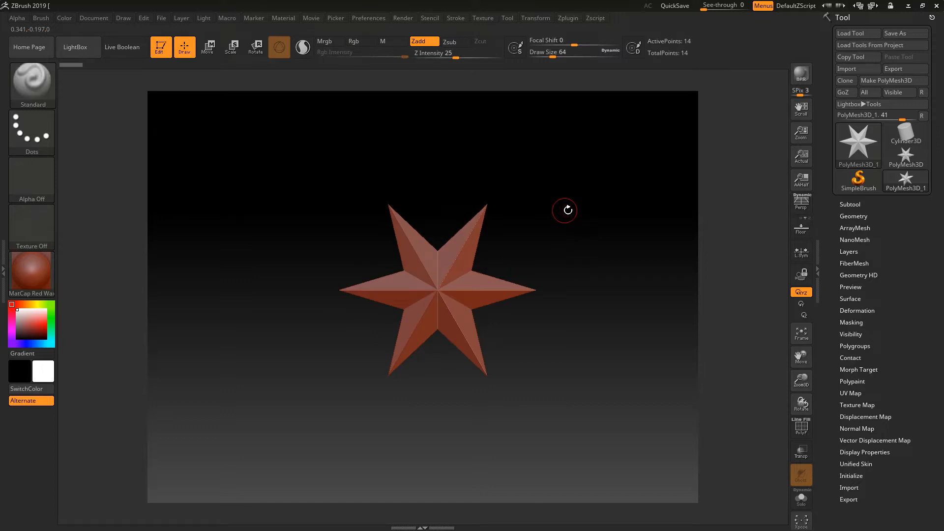
alt+drag(550, 206, 543, 231)
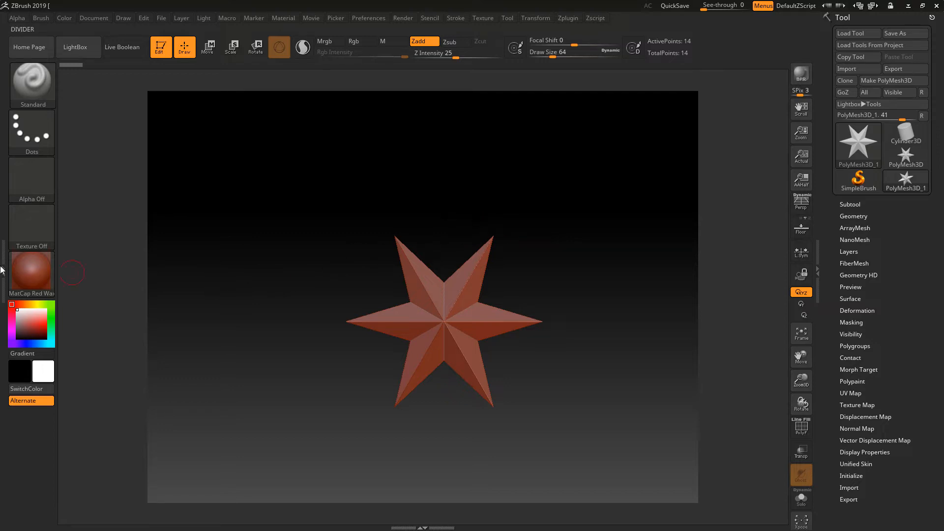
mouse_move(22, 269)
alt+drag(577, 278, 608, 255)
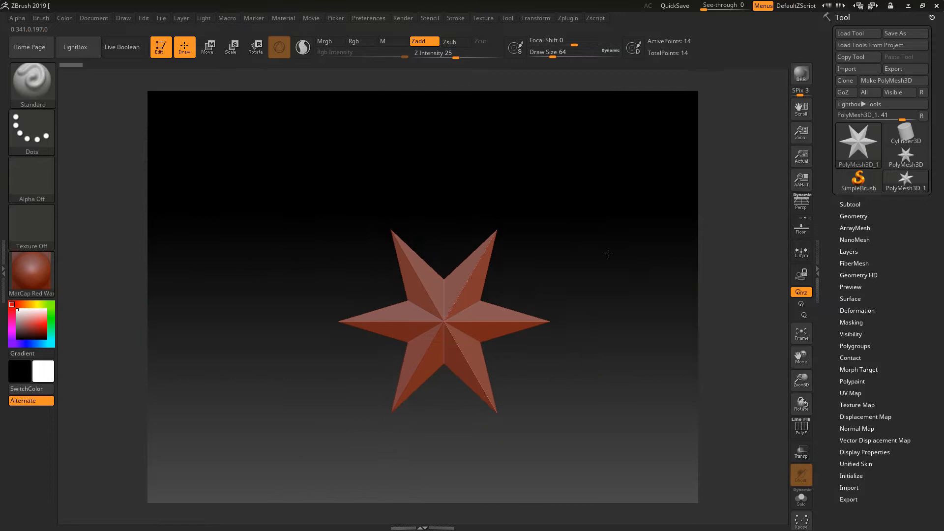
- Preview the star in BasicMaterial2 and restore the MatCap Red Wax material
click(40, 273)
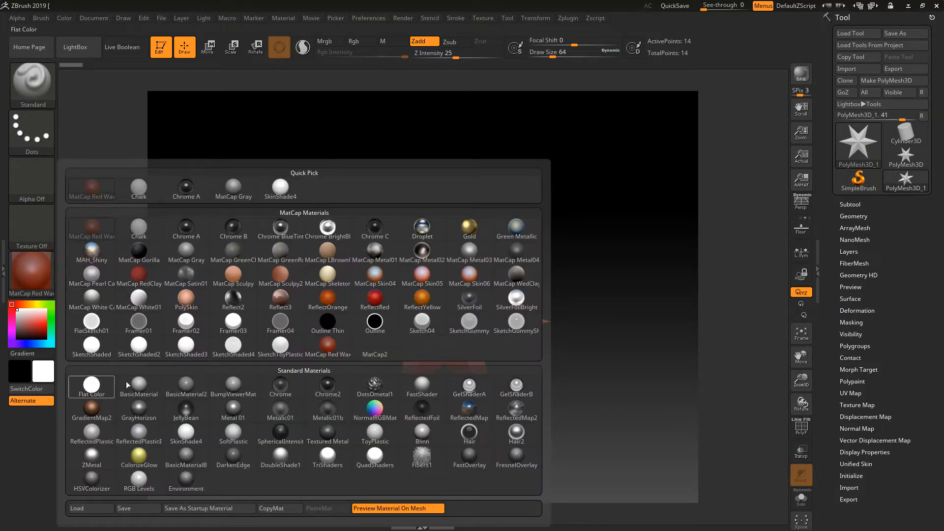
click(184, 385)
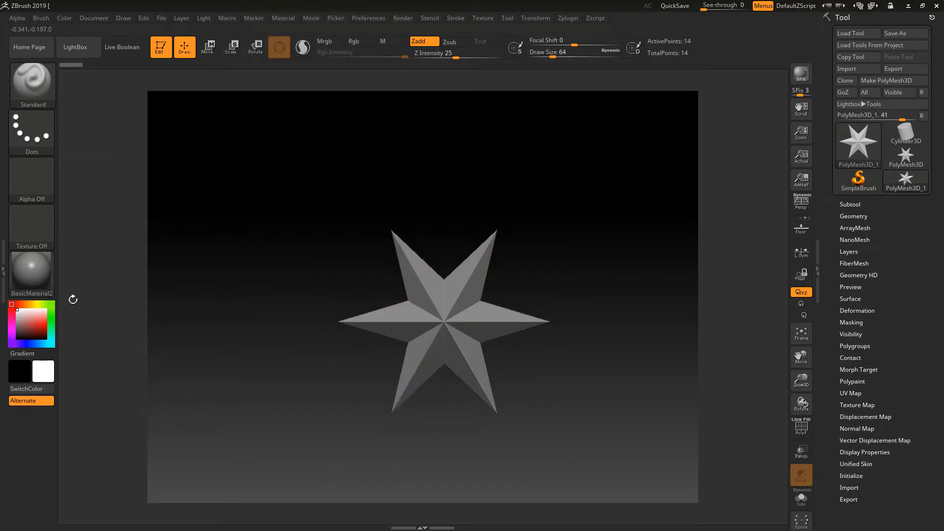
click(34, 273)
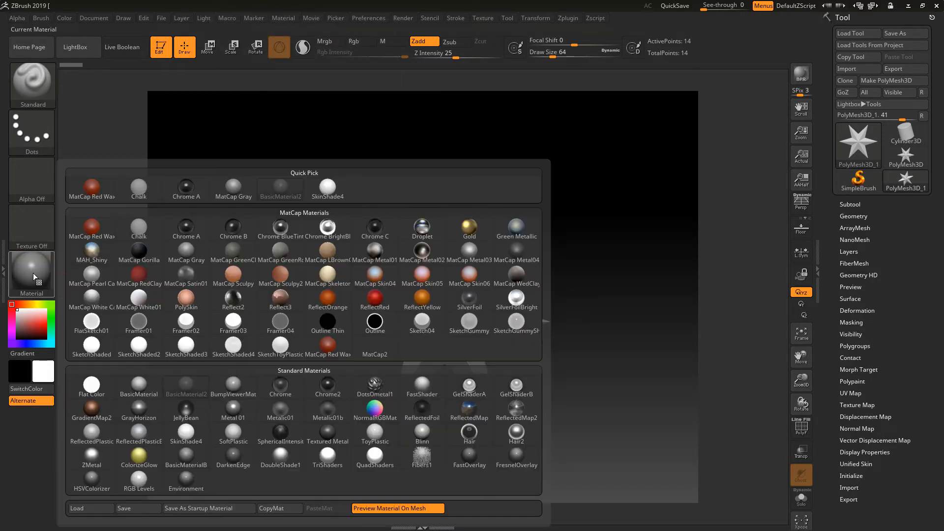
click(93, 230)
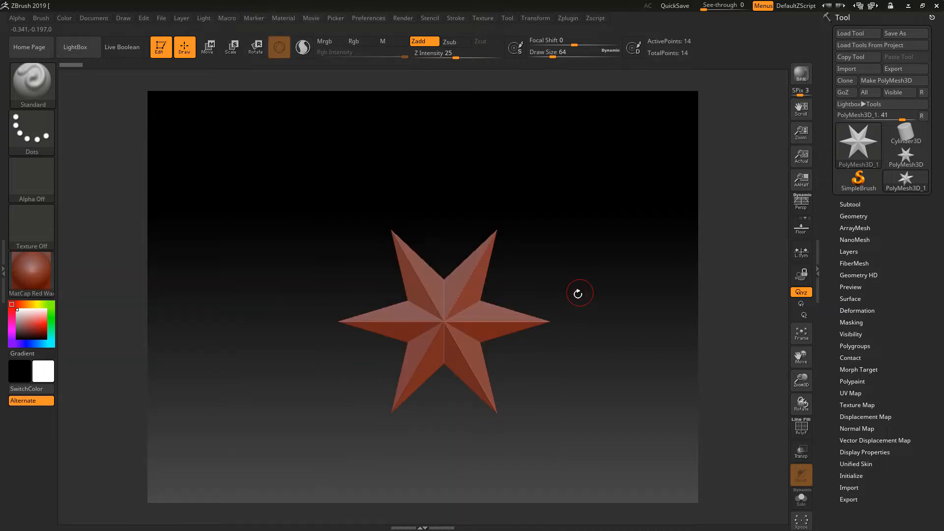
- Load the AK_HardSurface Spotlight set with the rounded X thumbnail from LightBox
drag(590, 285, 572, 293)
mouse_move(563, 260)
alt+mouse_down()
mouse_move(561, 280)
mouse_move(554, 251)
alt+mouse_up()
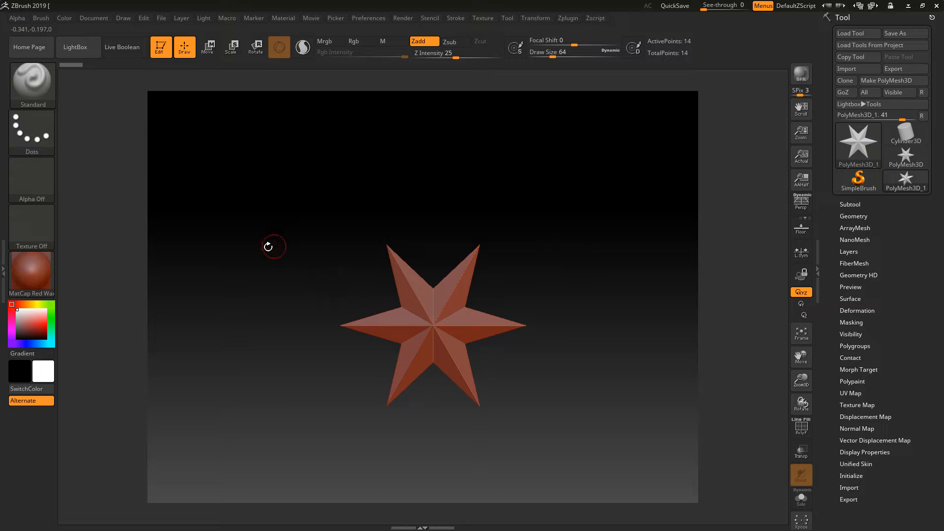
click(77, 52)
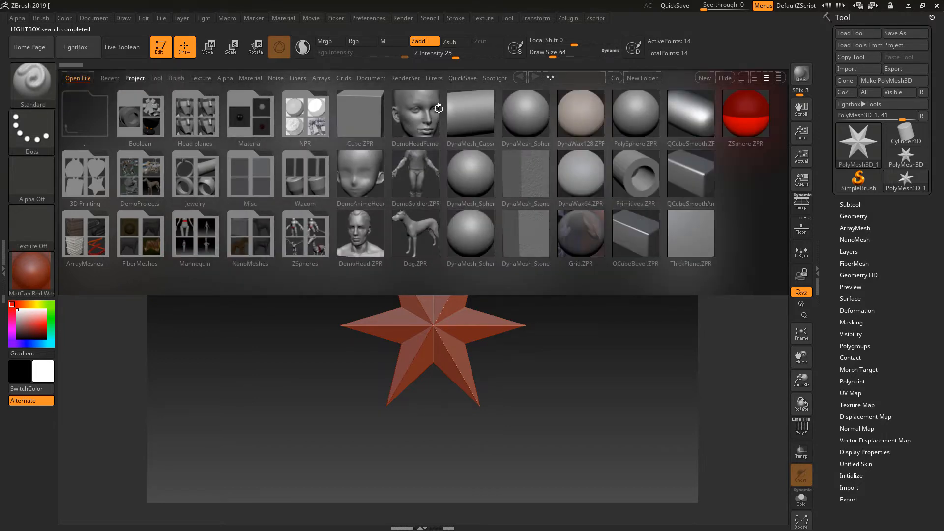
click(495, 78)
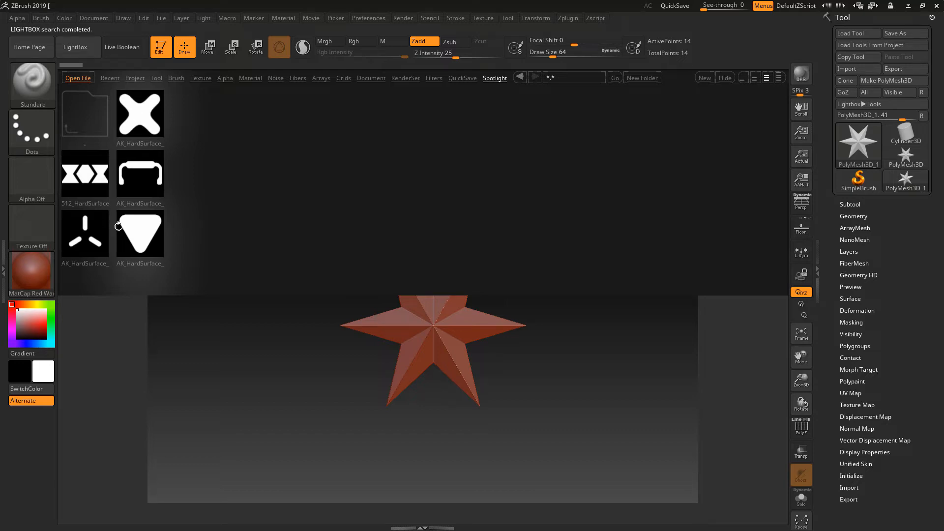
double_click(141, 119)
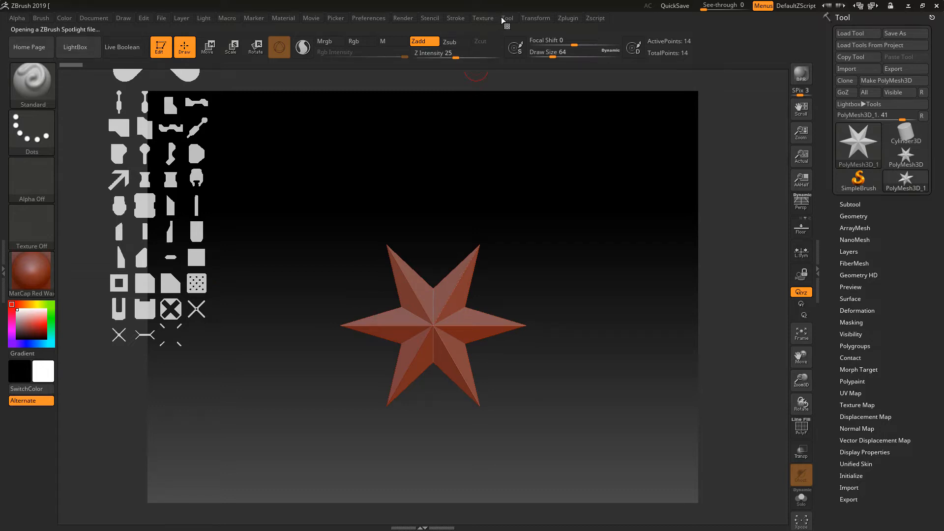
- Show the Spotlight dial and arrange the loaded shape images with Tile Proportional
click(536, 18)
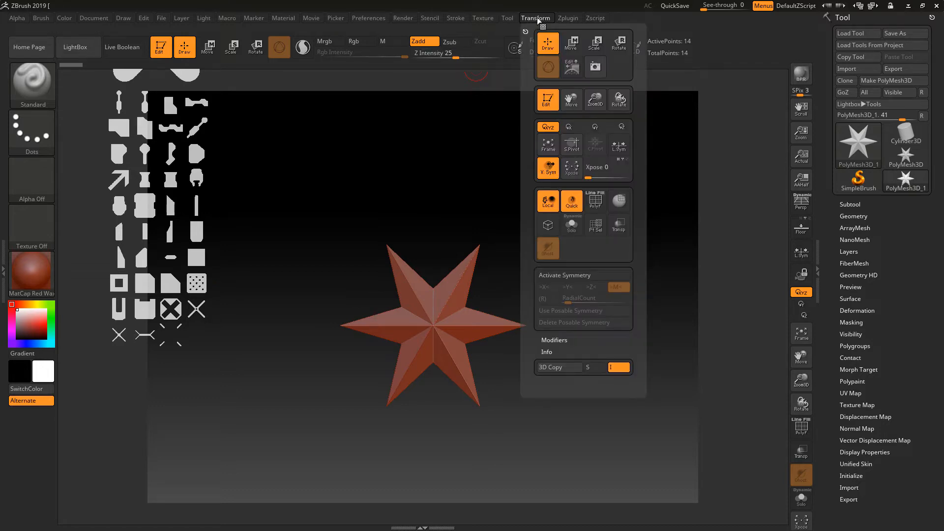
click(482, 18)
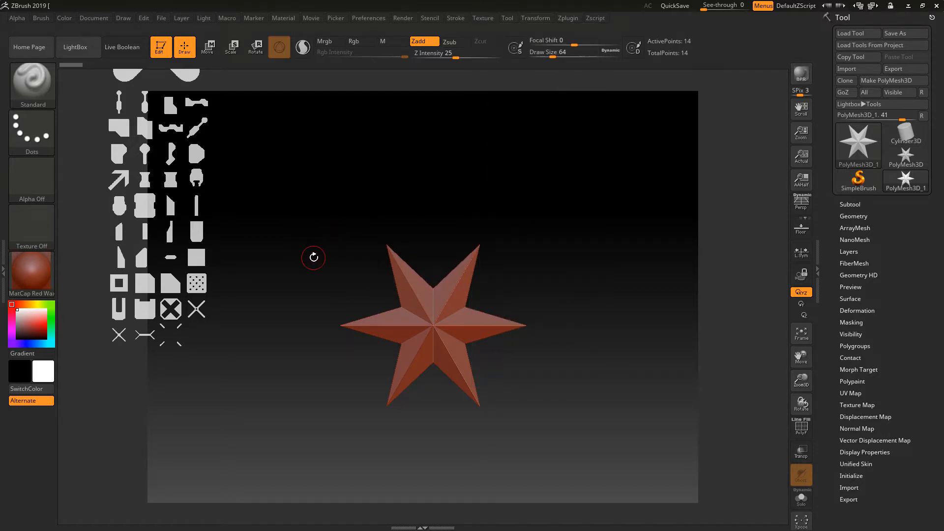
key(shift)
key(shift+z)
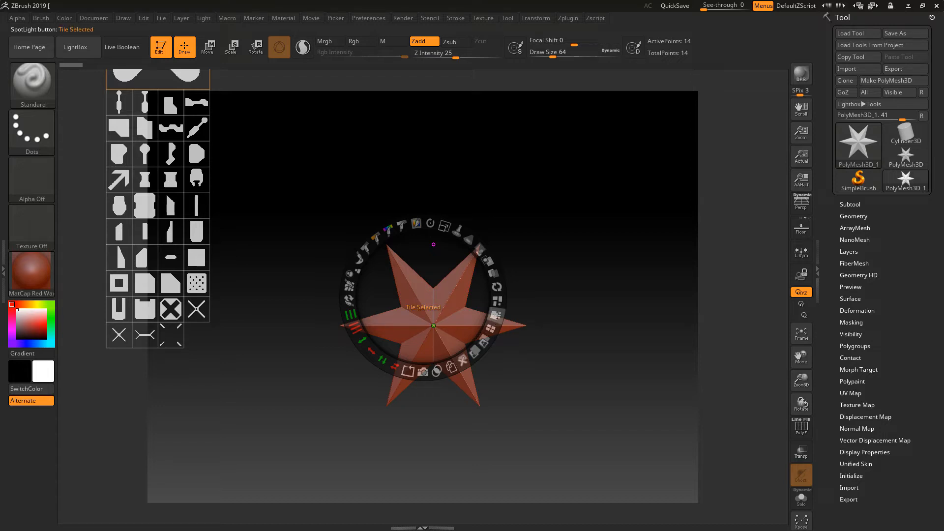
click(496, 315)
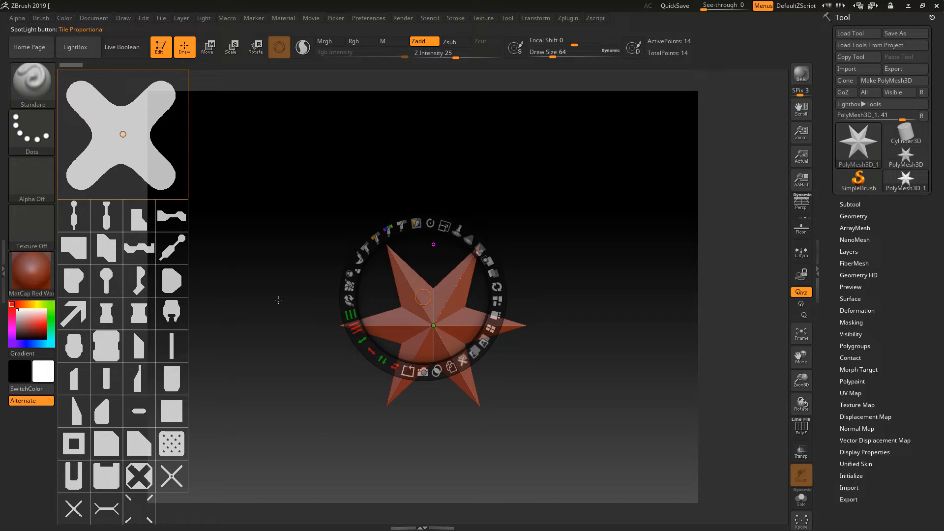
- Make the plain square the large featured image with Tile Proportional and move the Spotlight dial away from the images
click(172, 411)
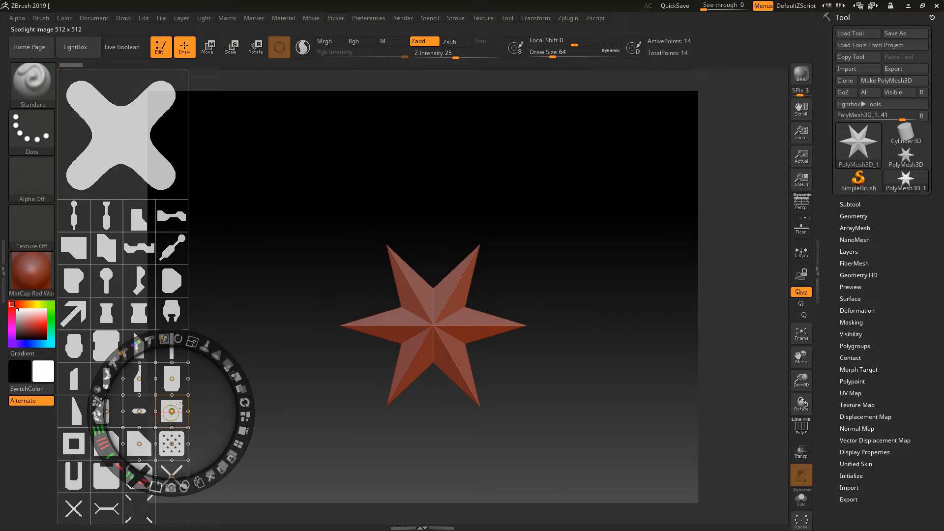
click(244, 431)
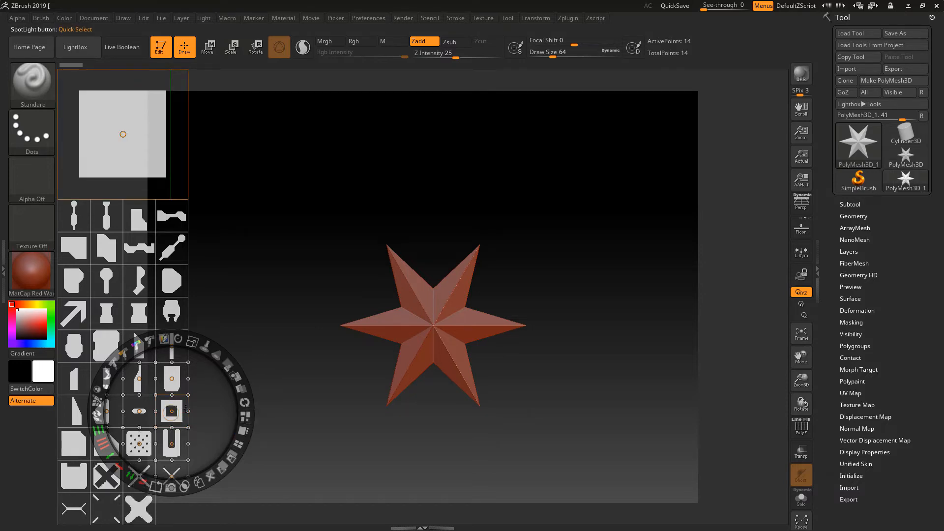
drag(206, 408, 334, 178)
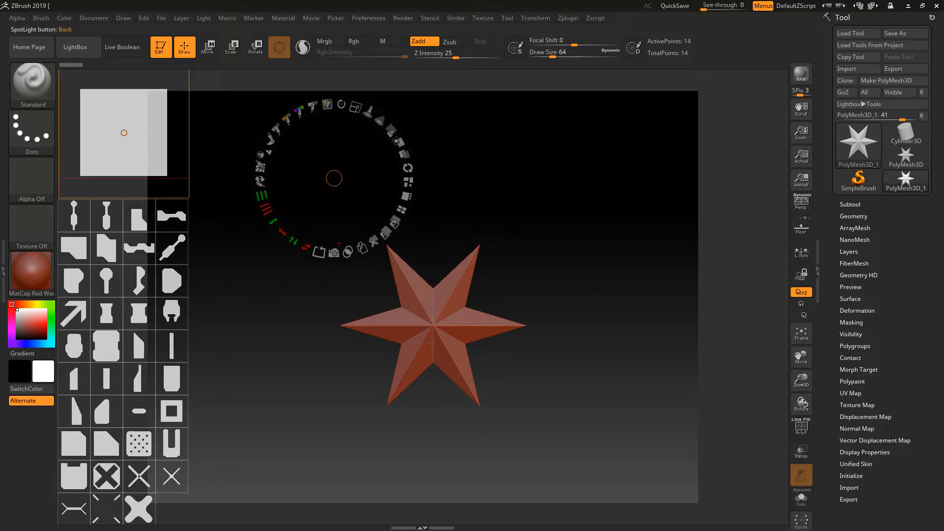
drag(334, 178, 563, 282)
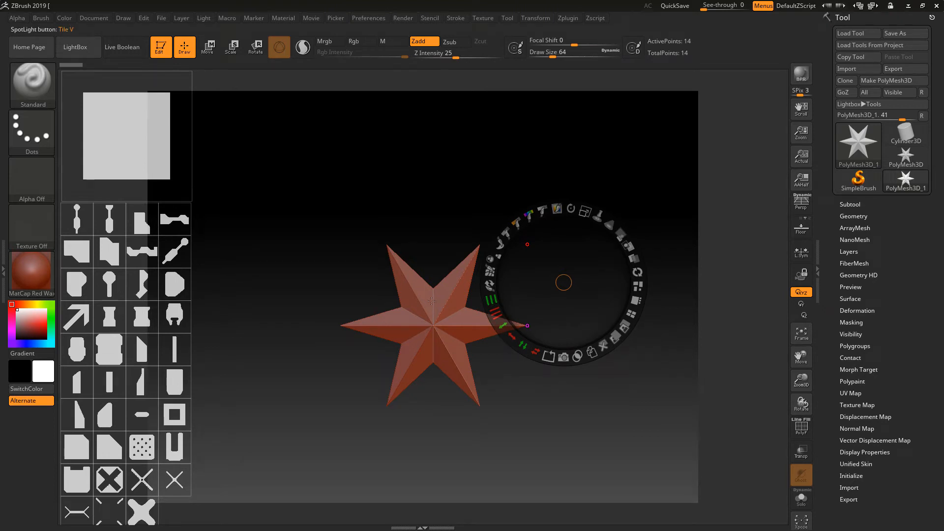
- Reposition the star lower on the canvas with Spotlight hidden, restore Spotlight, and select the large square image
key(shift+z)
alt+drag(589, 284, 580, 378)
key(shift+z)
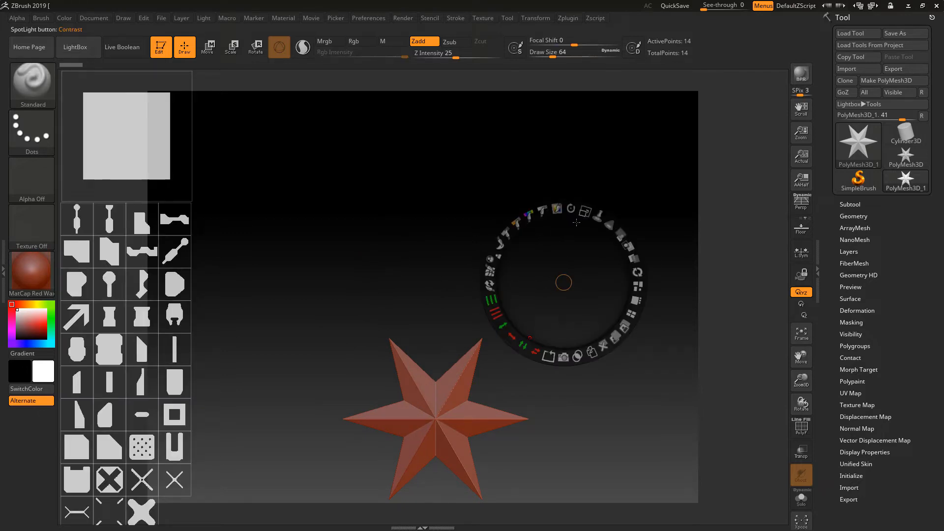
click(145, 143)
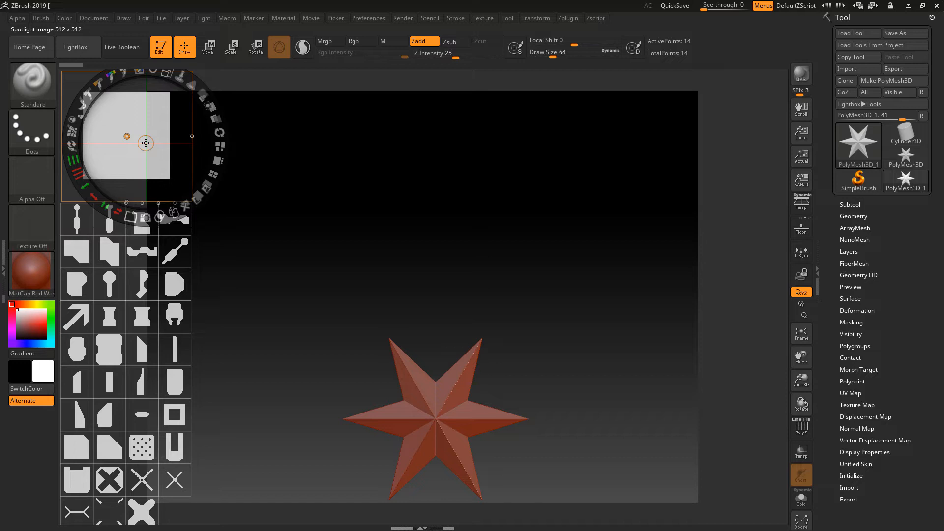
mouse_move(145, 145)
mouse_down()
mouse_move(396, 217)
mouse_move(211, 195)
mouse_move(140, 167)
mouse_move(162, 192)
mouse_move(308, 208)
mouse_up()
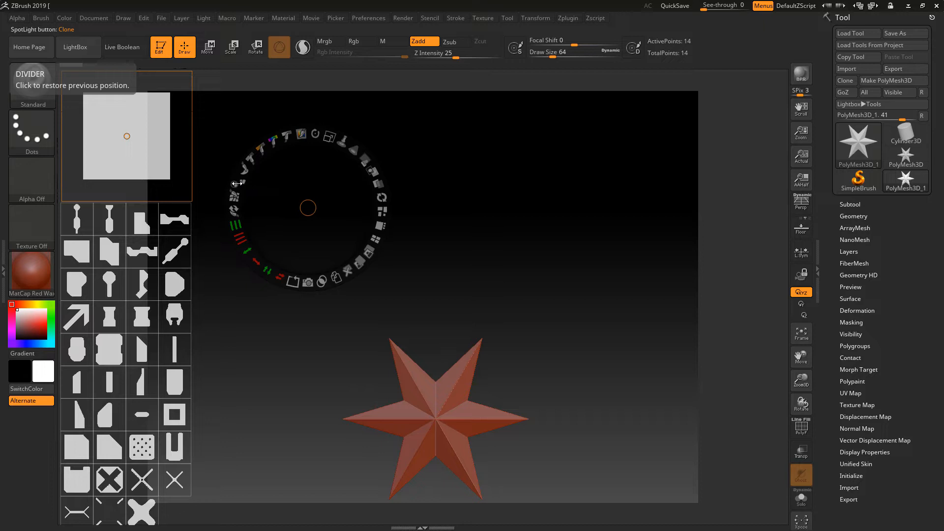
- Try to copy the large square image with Spotlight's Clone tool
click(223, 158)
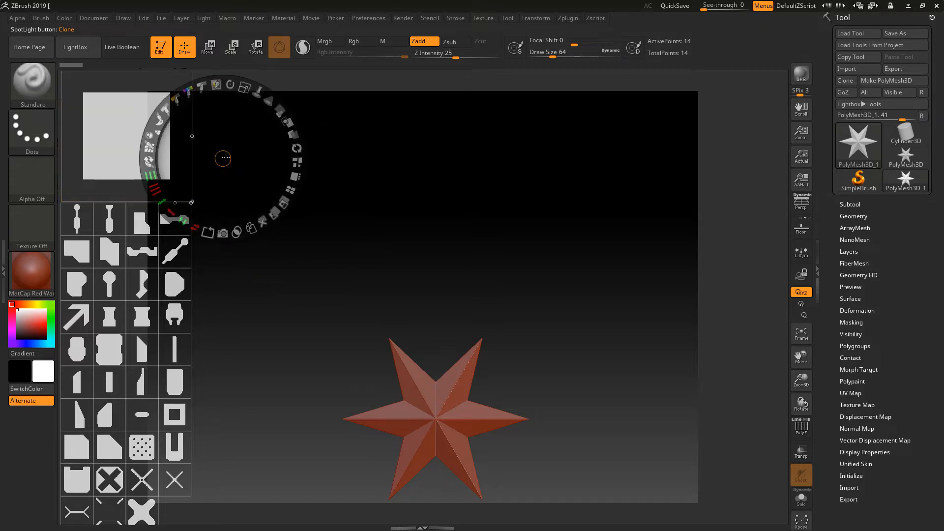
drag(227, 161, 313, 211)
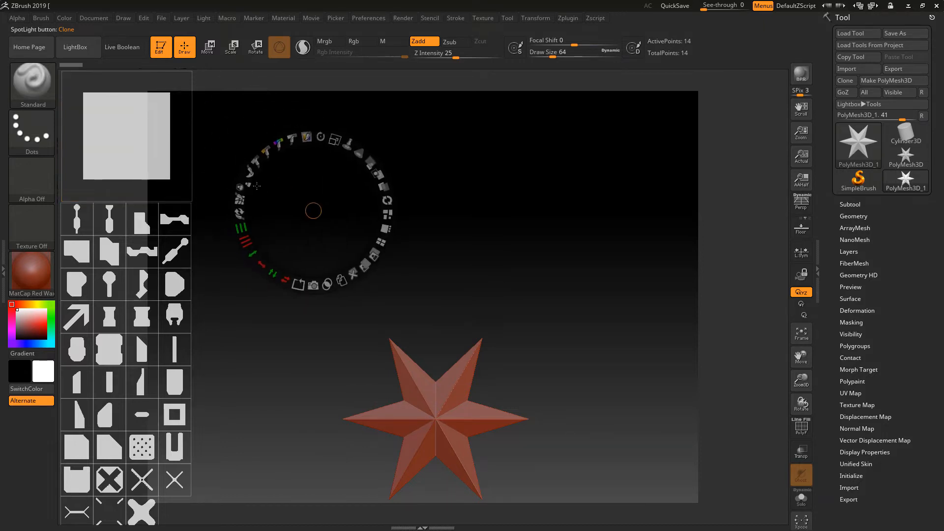
click(169, 141)
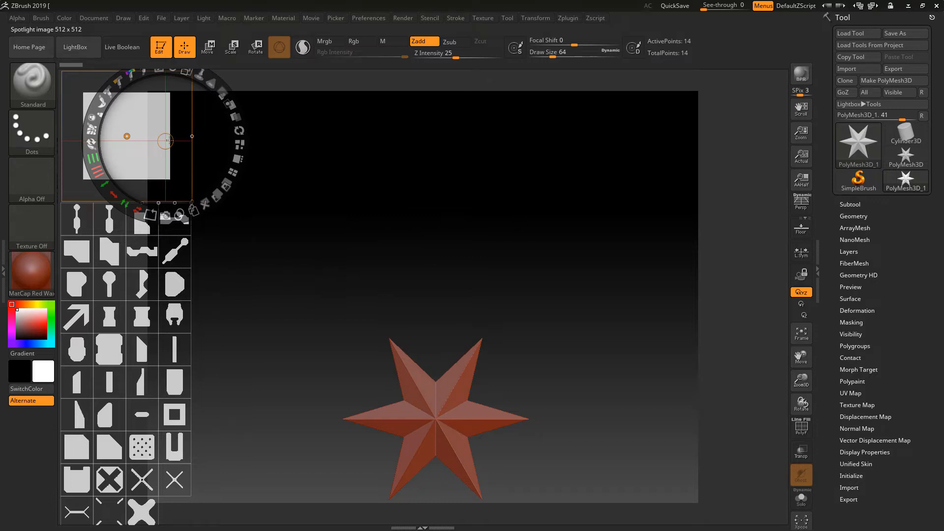
drag(169, 140, 338, 208)
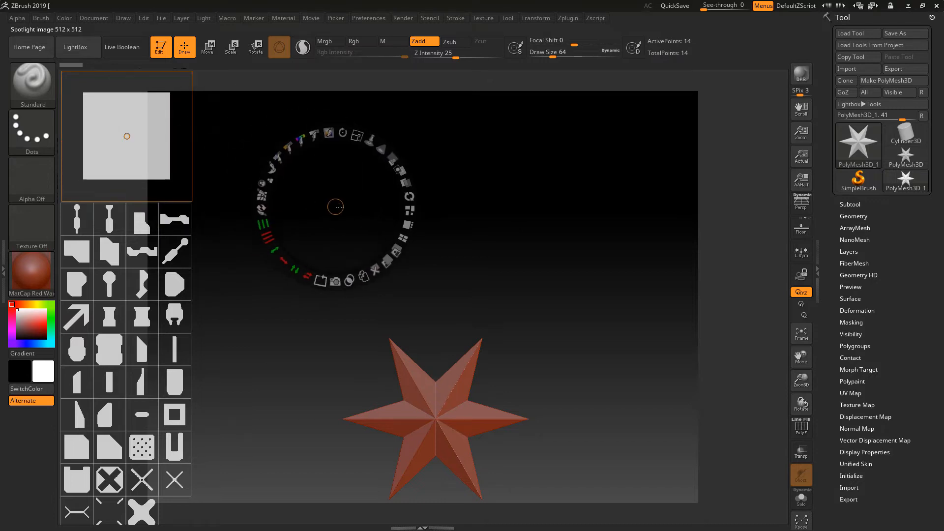
click(263, 182)
mouse_move(343, 194)
mouse_down()
mouse_move(364, 204)
mouse_move(344, 194)
mouse_up()
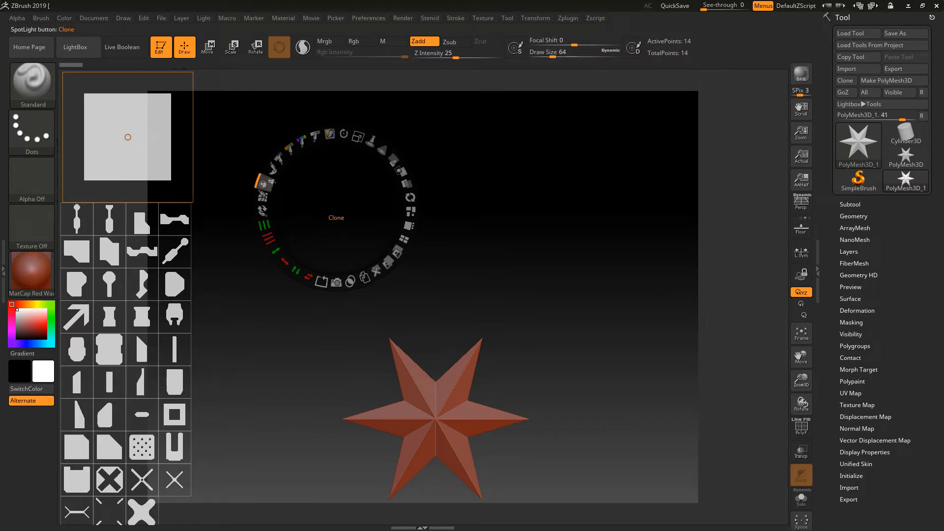
drag(337, 208, 339, 190)
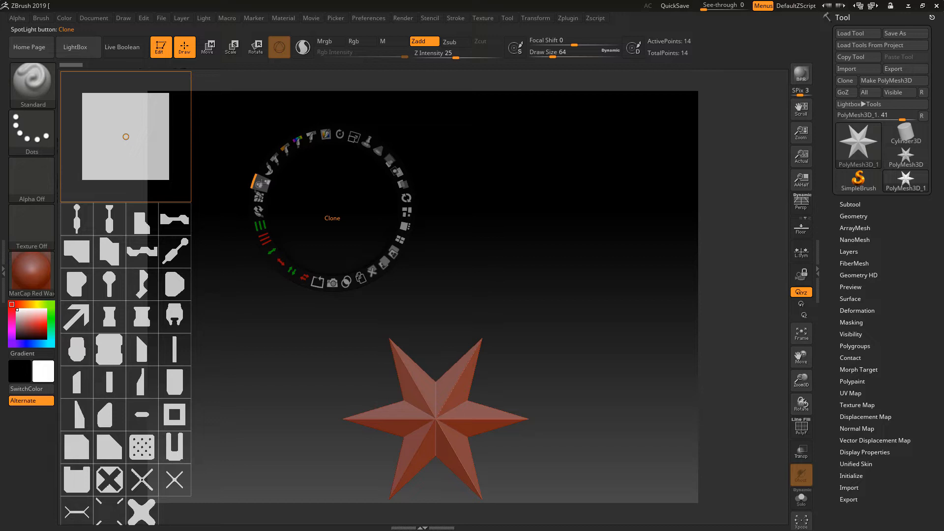
click(260, 183)
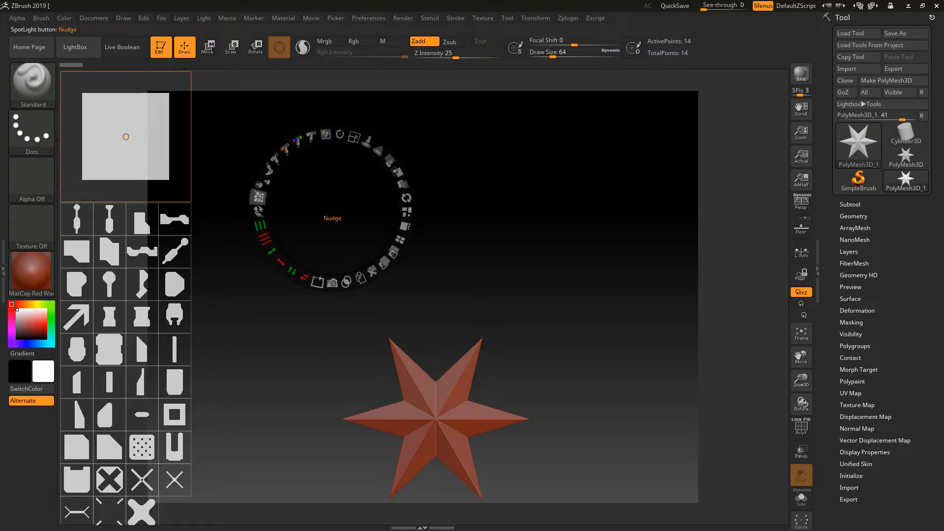
- Duplicate the large square image in Spotlight and place the copy on the canvas above the star
drag(339, 134, 354, 139)
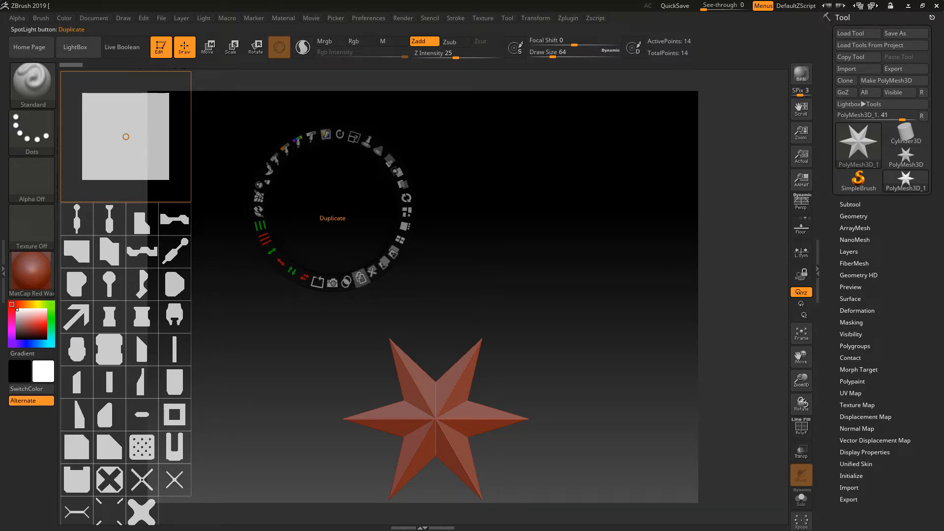
click(361, 279)
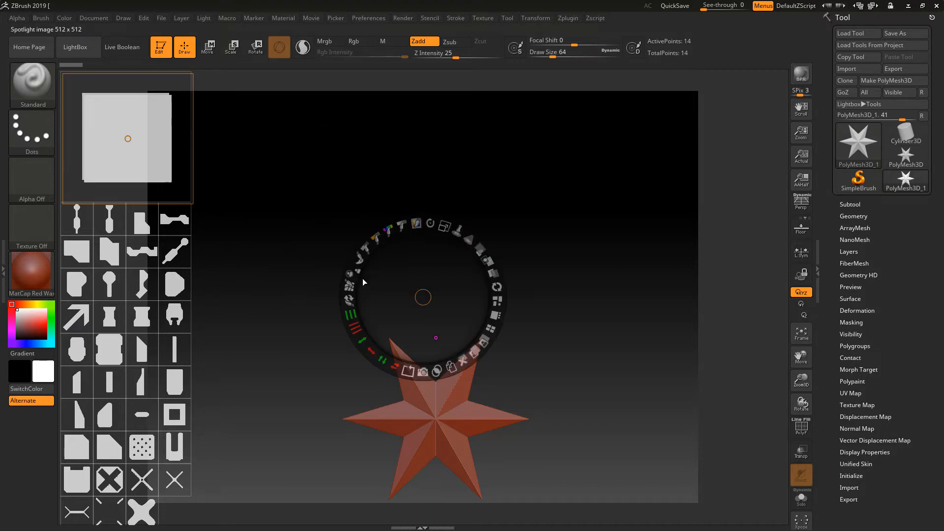
drag(423, 297, 440, 215)
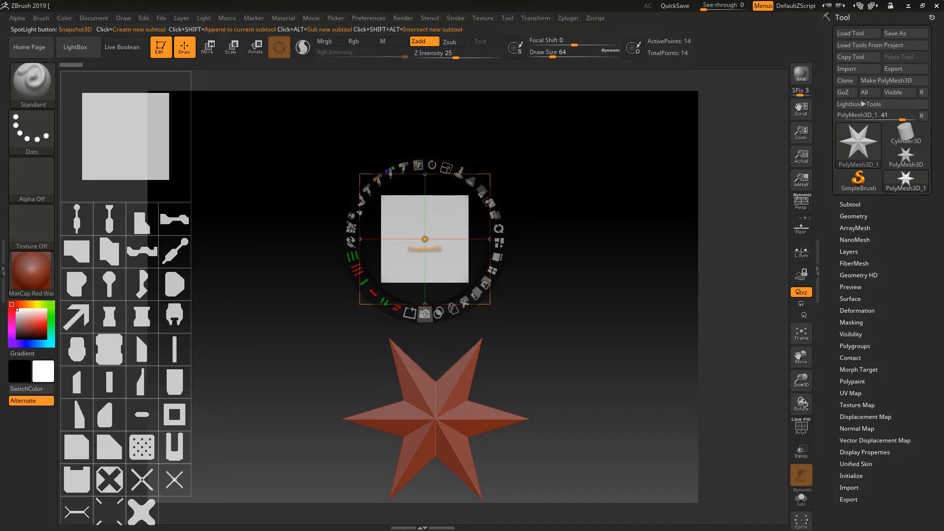
- Create a 3D block from the square with Snapshot3D as a new subtool and move the square image clear of it
click(424, 313)
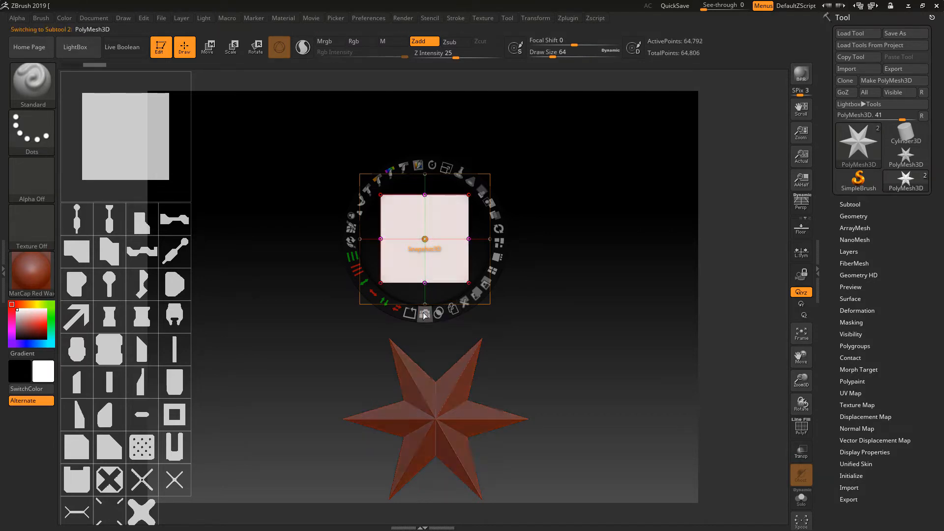
drag(450, 254, 609, 301)
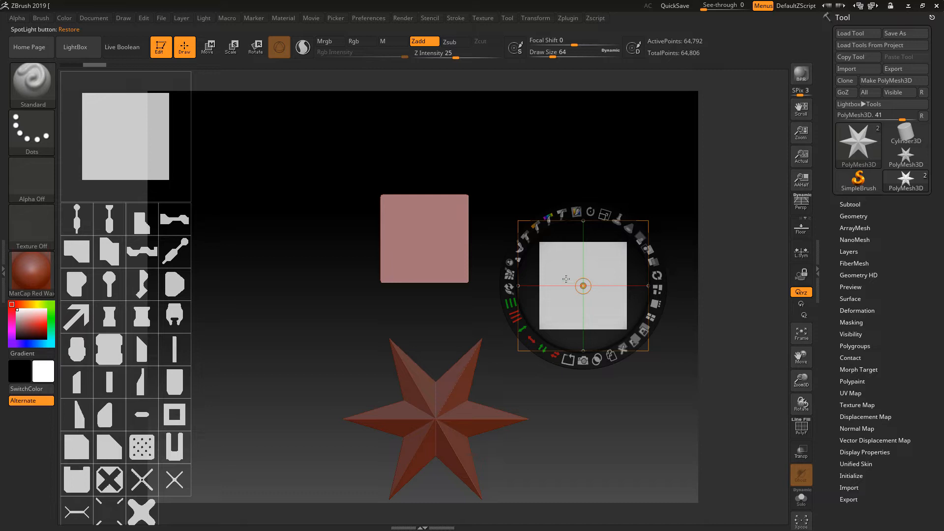
key(shift)
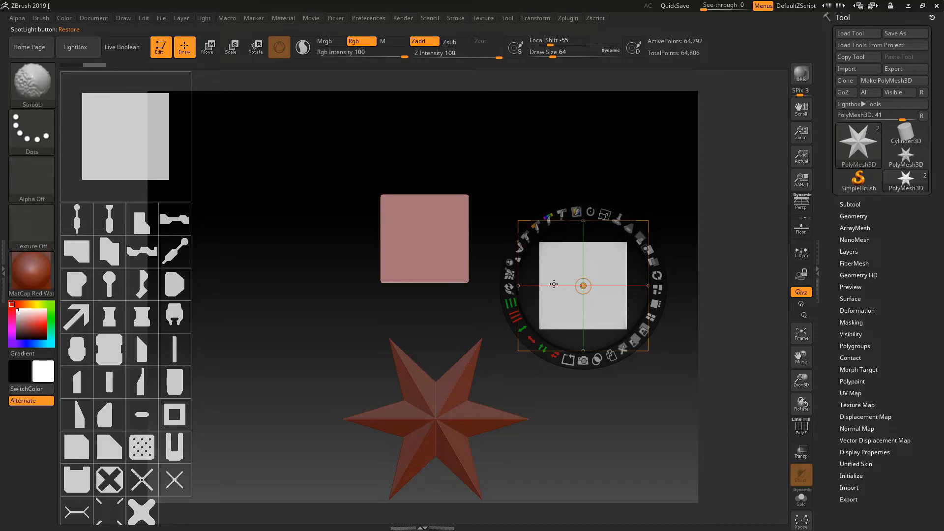
key(shift+z)
- Move the block straight down into the star with the gizmo in side view
mouse_move(603, 232)
mouse_down()
mouse_move(585, 257)
mouse_move(559, 265)
mouse_up()
mouse_move(542, 299)
alt+mouse_down()
mouse_move(519, 337)
mouse_move(508, 271)
alt+mouse_up()
click(208, 47)
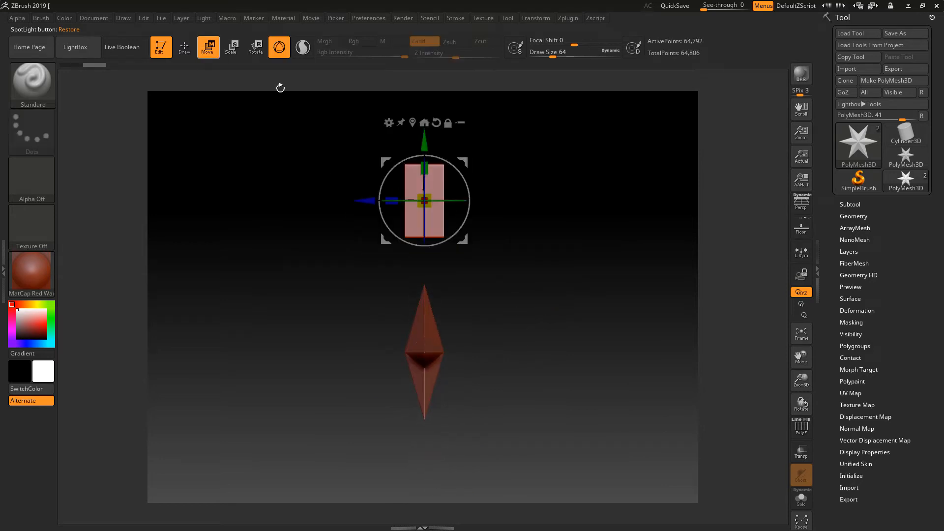
drag(416, 142, 416, 293)
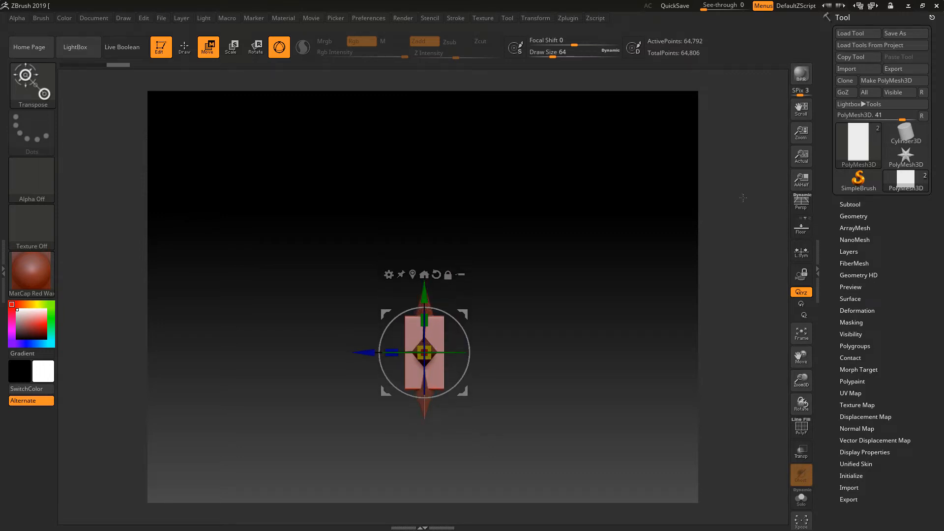
- Open the subtool list and examine the previews of the star and block subtools
click(850, 204)
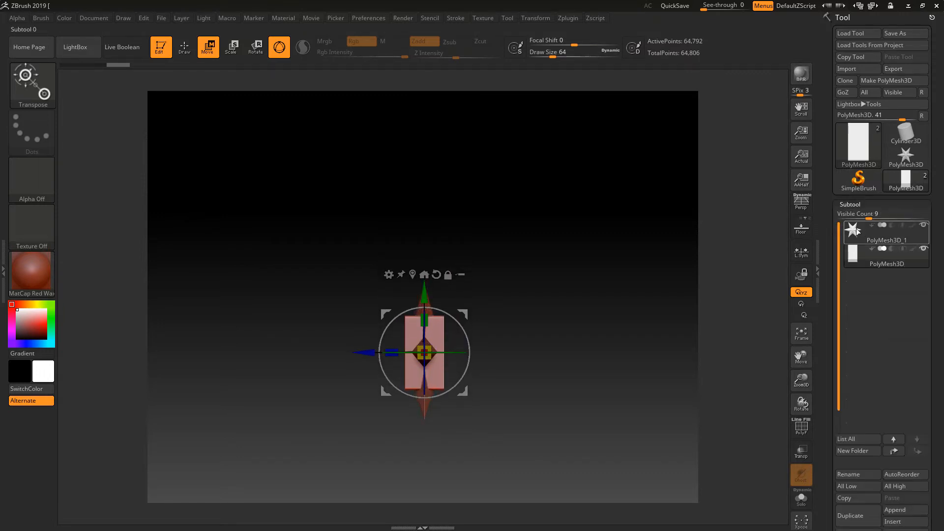
mouse_move(861, 233)
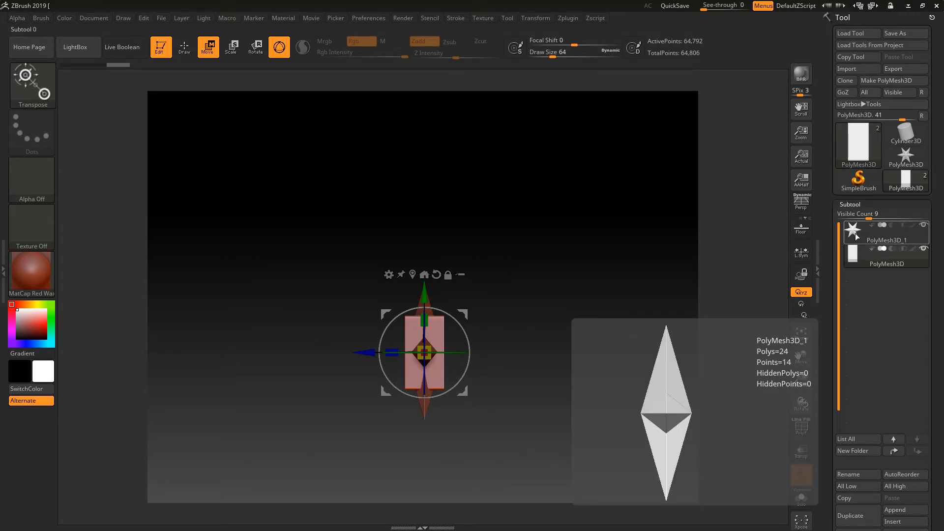
click(875, 251)
mouse_move(854, 259)
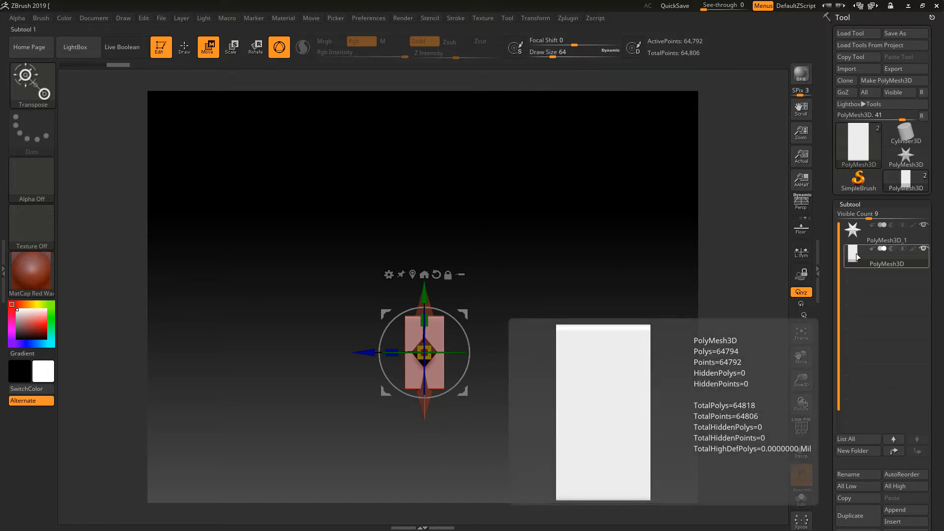
- Undo the block's move through the undo history and delete the block subtool, keeping only the star
click(71, 64)
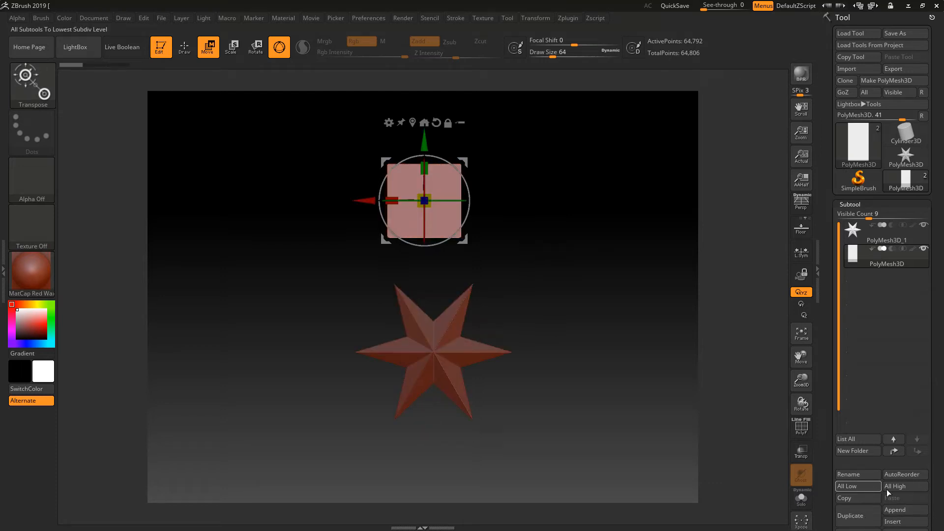
scroll(846, 486, down, 3)
click(839, 473)
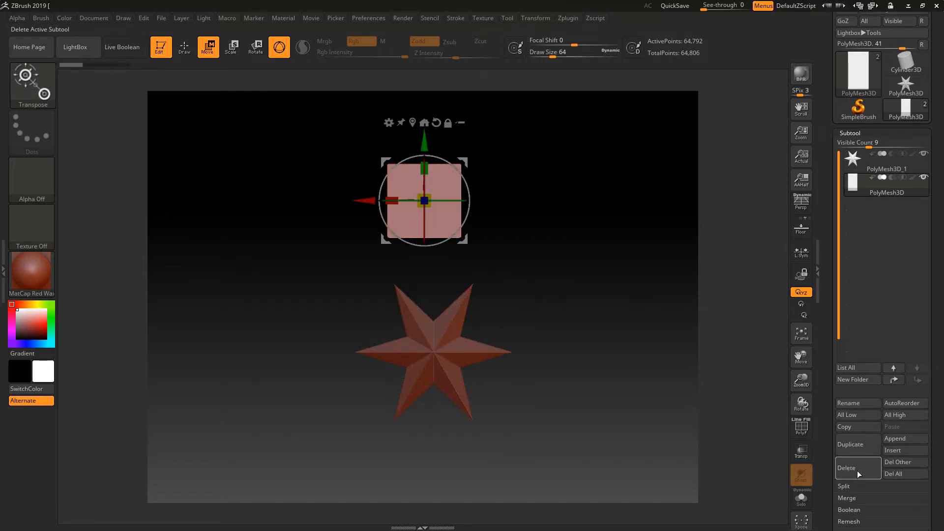
click(766, 493)
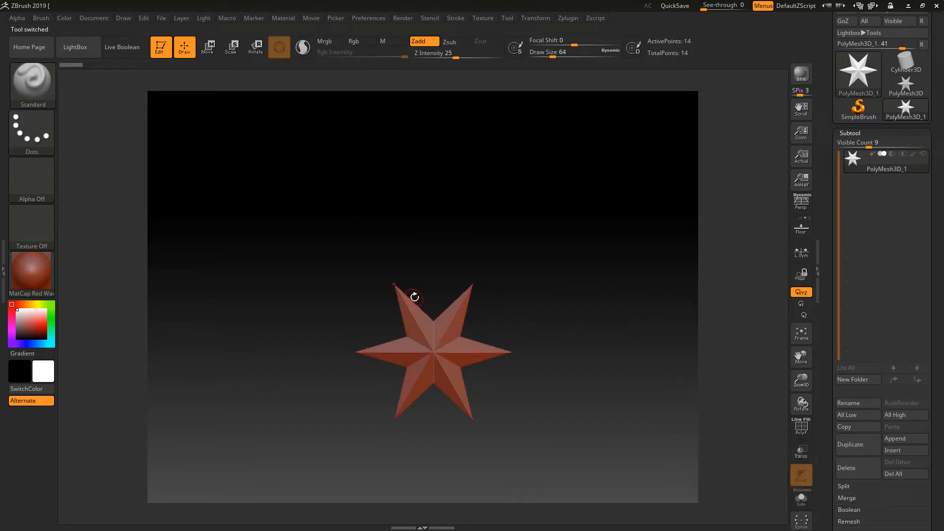
- Restore Spotlight, place the square image above the star and shift the star lower on the canvas
key(shift+z)
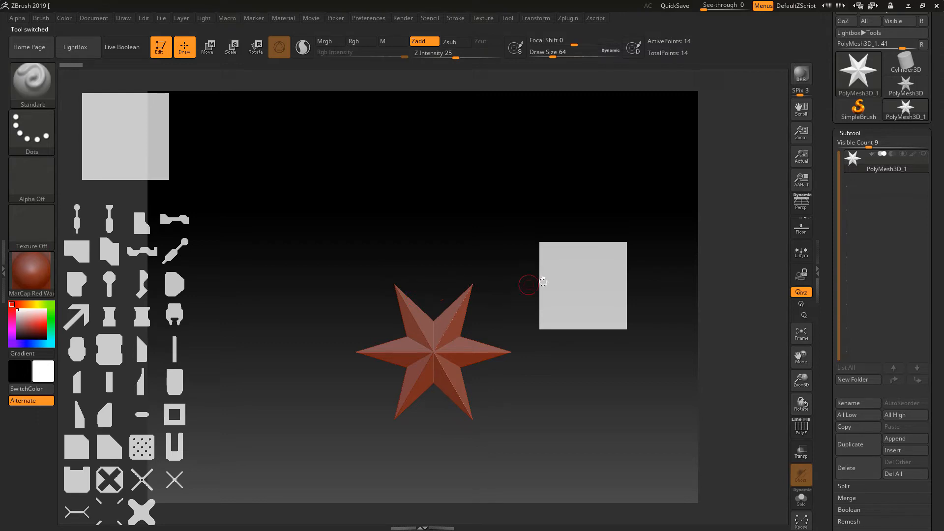
click(566, 273)
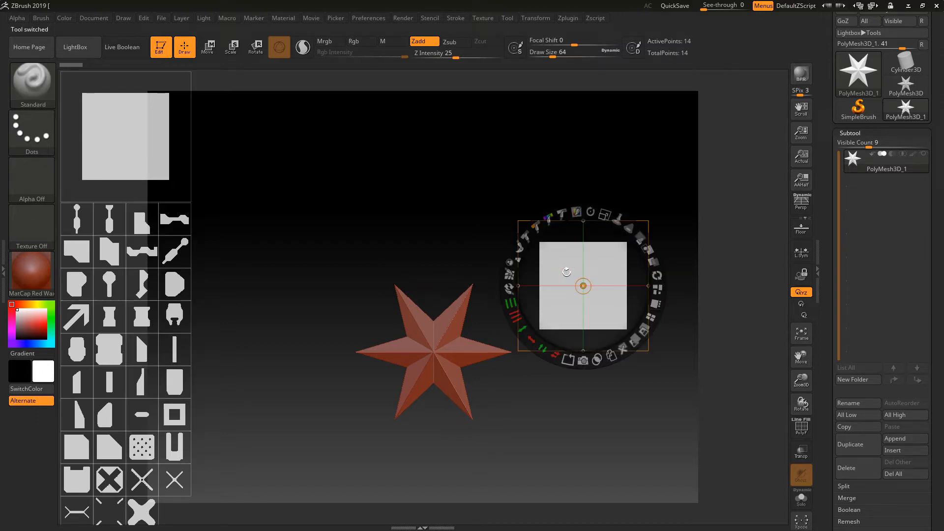
drag(602, 266, 447, 192)
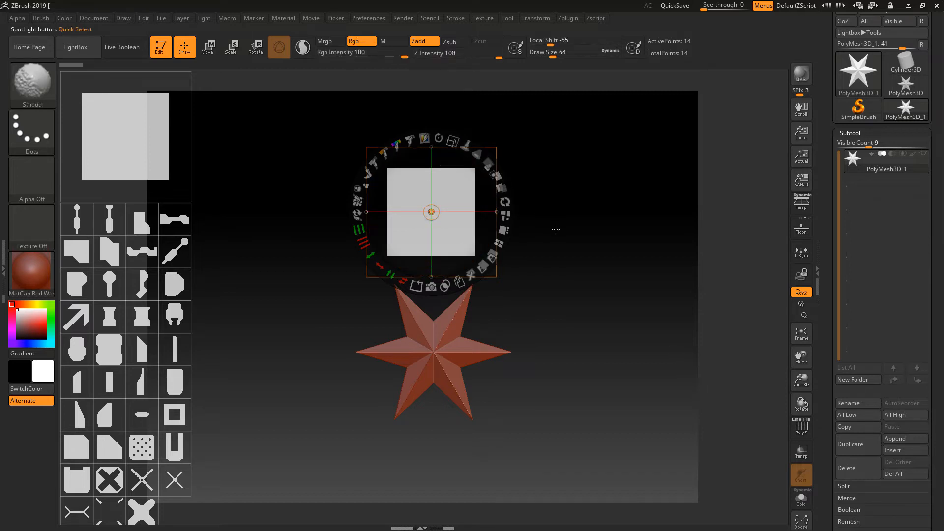
key(shift+z)
alt+drag(571, 236, 509, 290)
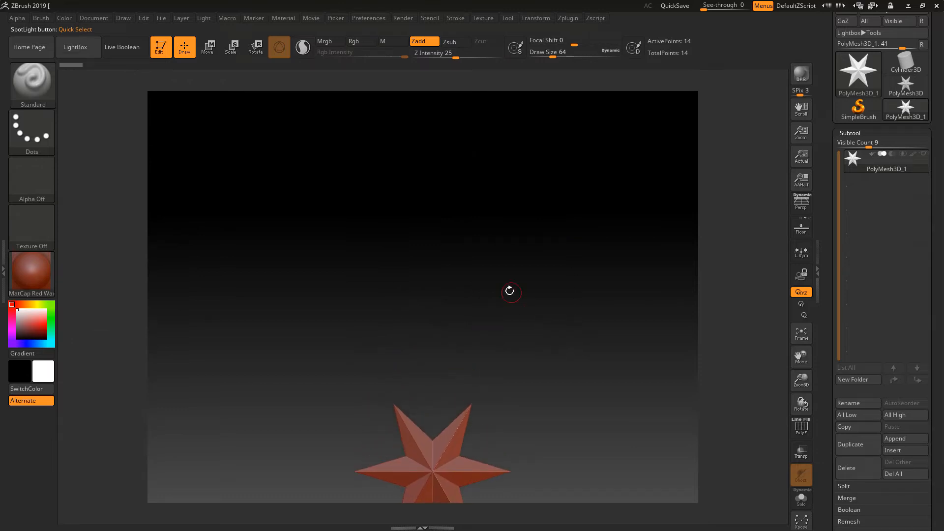
key(shift+z)
key(z)
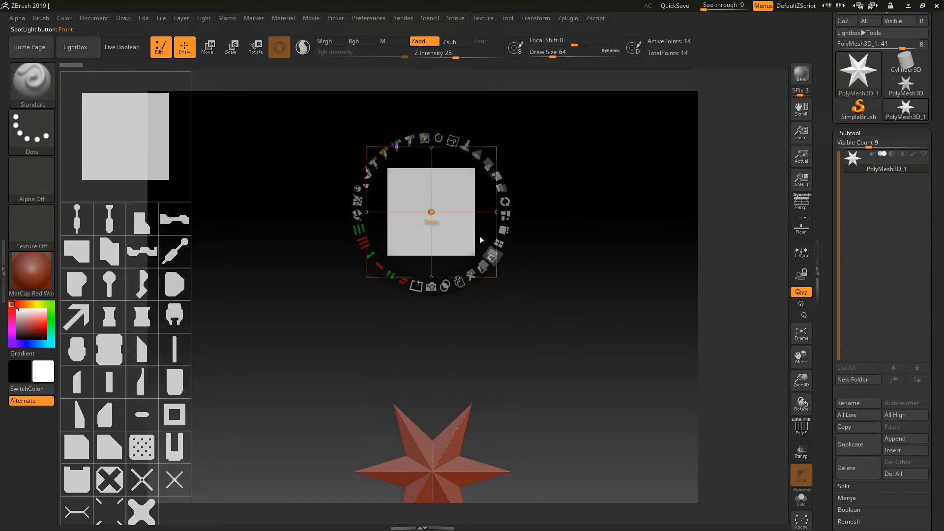
- Enlarge the square image and paint it completely black to make a blank canvas image for compositing shapes
mouse_move(453, 141)
mouse_down()
mouse_move(482, 209)
mouse_move(482, 198)
mouse_up()
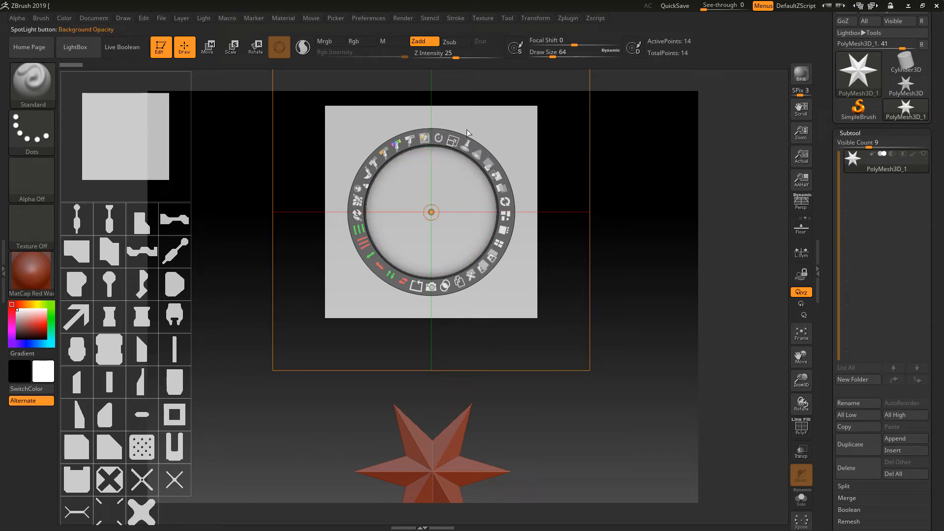
click(424, 138)
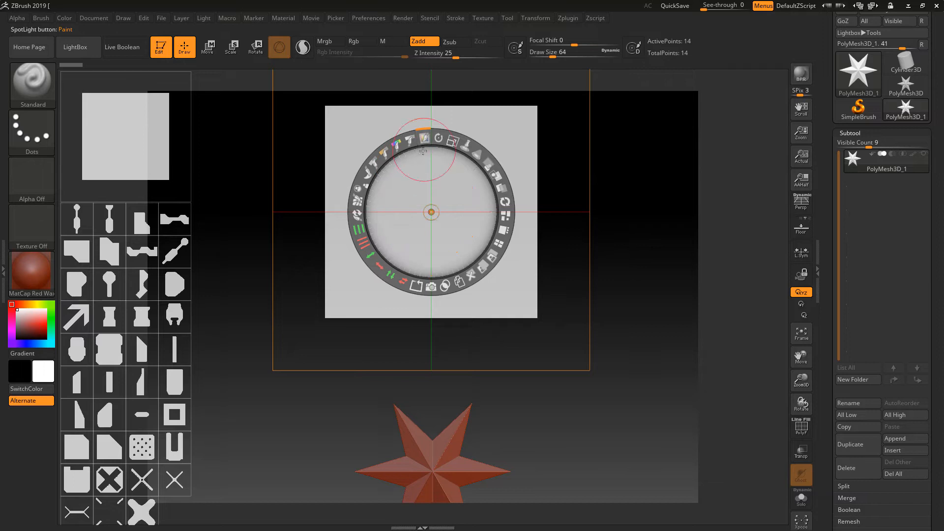
click(424, 143)
mouse_move(424, 152)
mouse_down()
mouse_move(402, 167)
mouse_move(423, 163)
mouse_move(403, 177)
mouse_move(392, 215)
mouse_move(416, 252)
mouse_move(449, 257)
mouse_move(432, 253)
mouse_up()
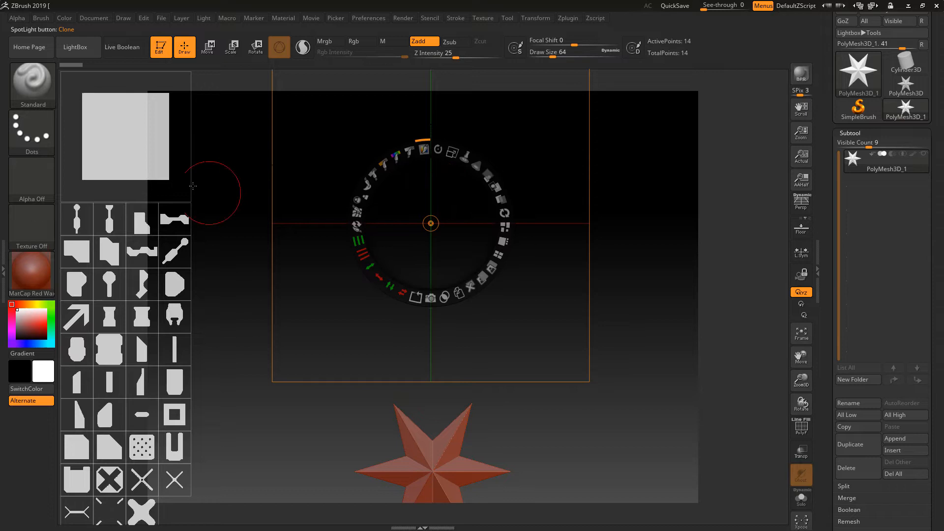
- Duplicate the large library square, center the copy on the black image and enlarge it to the same size
click(133, 146)
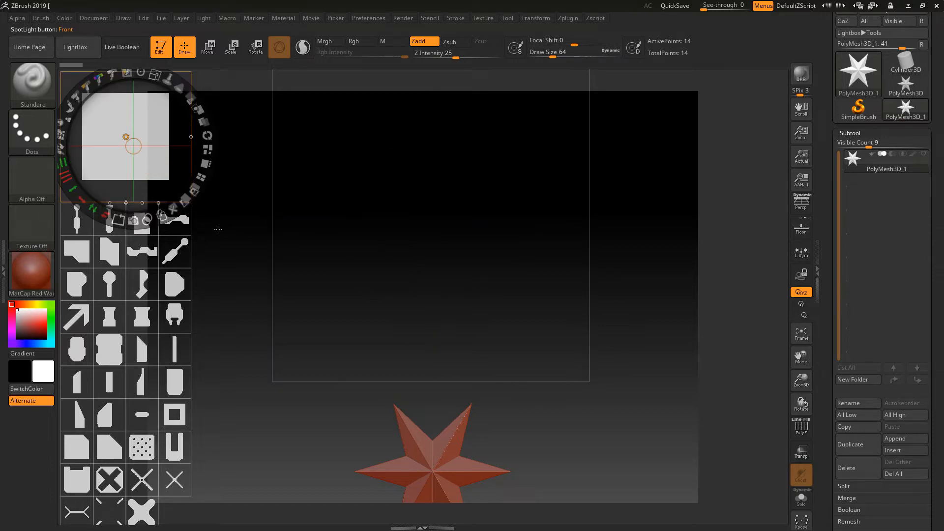
click(162, 215)
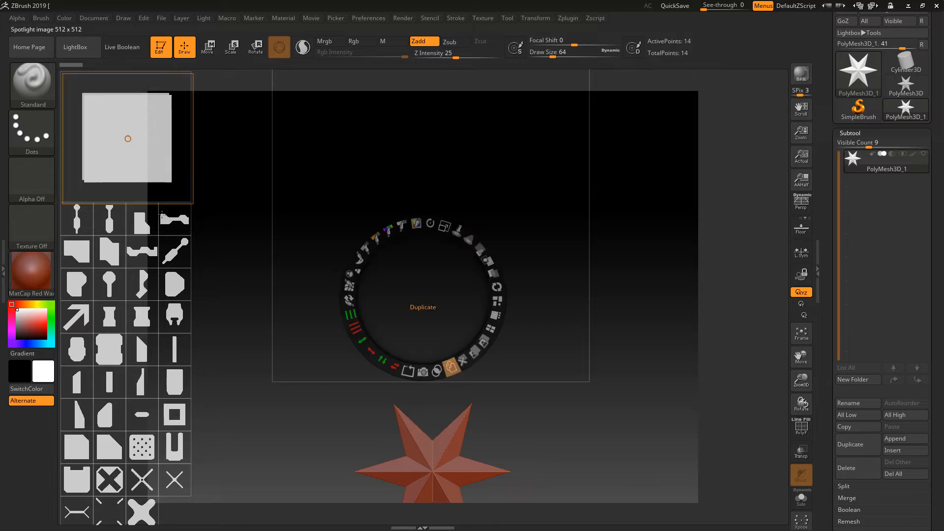
drag(423, 297, 436, 223)
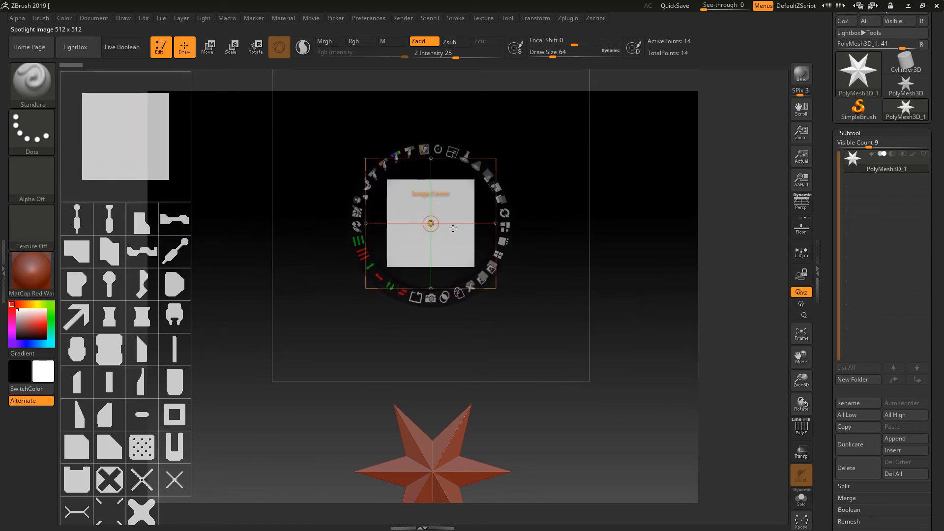
drag(455, 157, 466, 224)
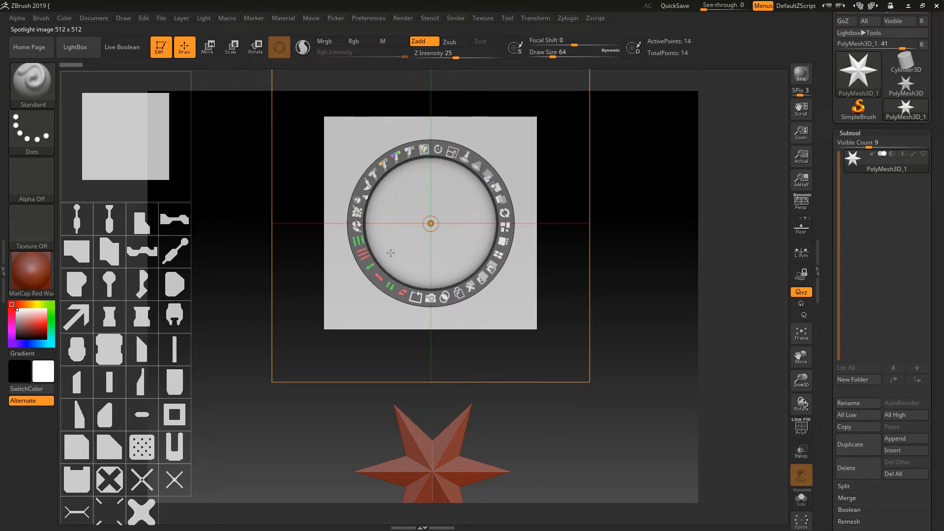
- Reshape the copied square into a wide horizontal bar and stamp it onto the black image with Union
drag(378, 280, 416, 344)
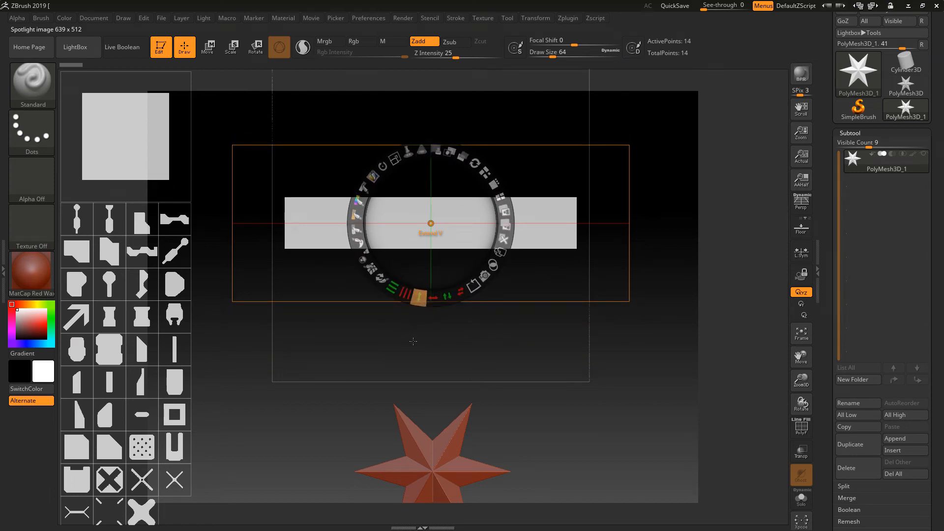
mouse_move(431, 223)
mouse_down()
mouse_move(450, 229)
mouse_move(455, 216)
mouse_move(446, 215)
mouse_up()
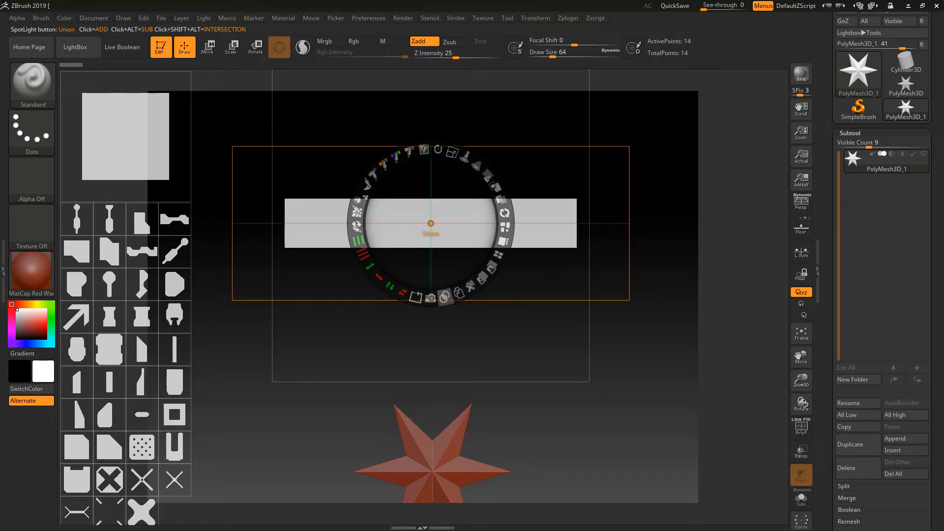
click(444, 297)
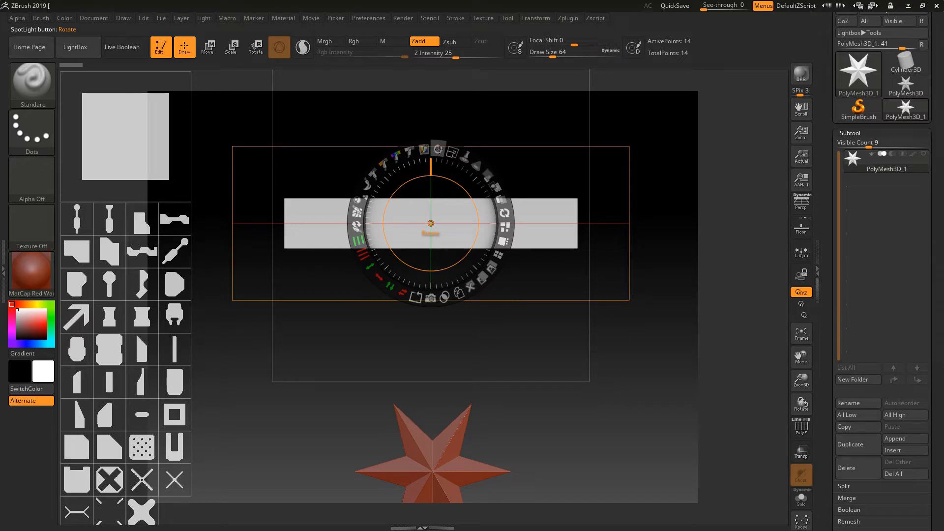
- Rotate the bar upright, make it shorter and wider, lower it slightly and add it to the horizontal bar with Union
drag(438, 149, 328, 212)
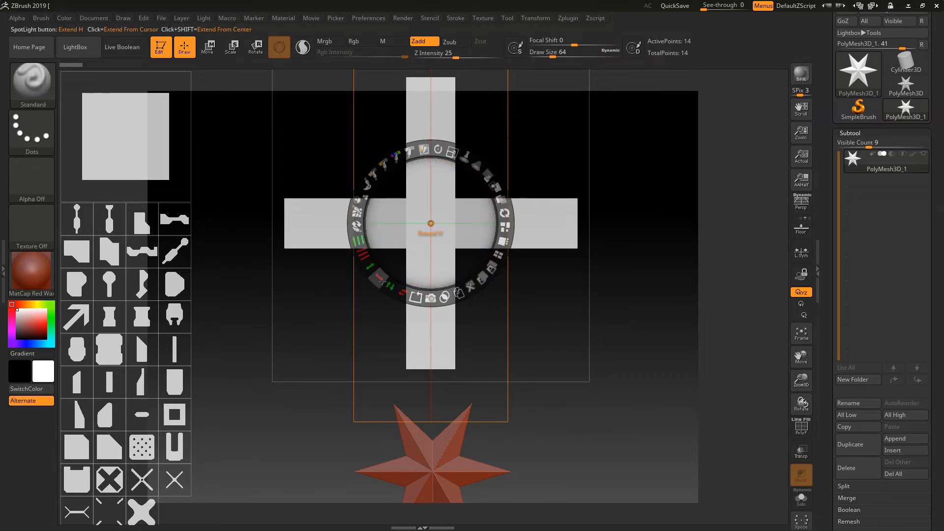
drag(370, 268, 389, 329)
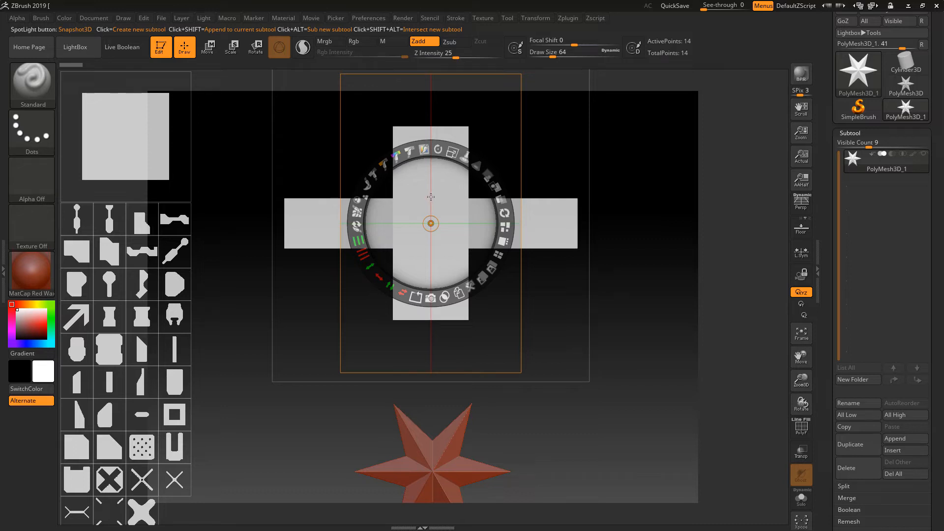
drag(430, 196, 429, 231)
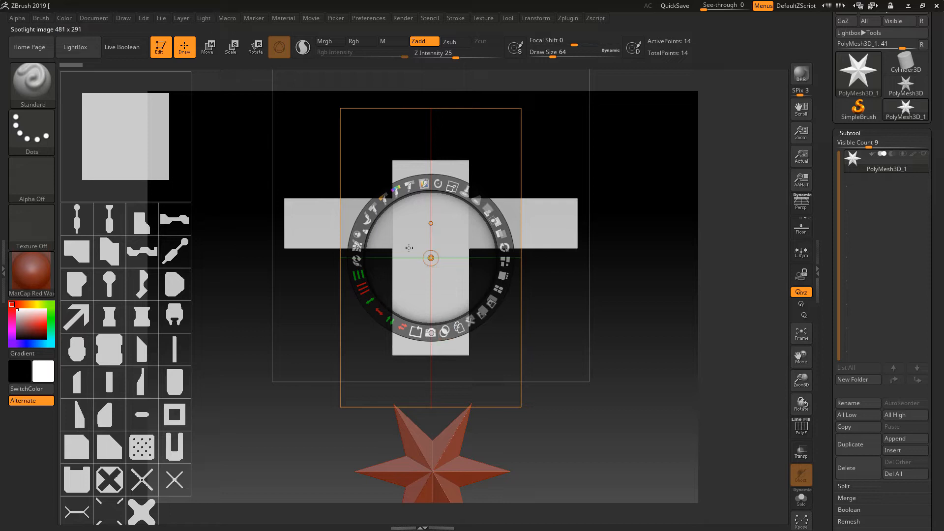
- Narrow the upright bar to a thin strip, lower it and subtract it from the combined shape's stem with Union
drag(380, 311, 416, 298)
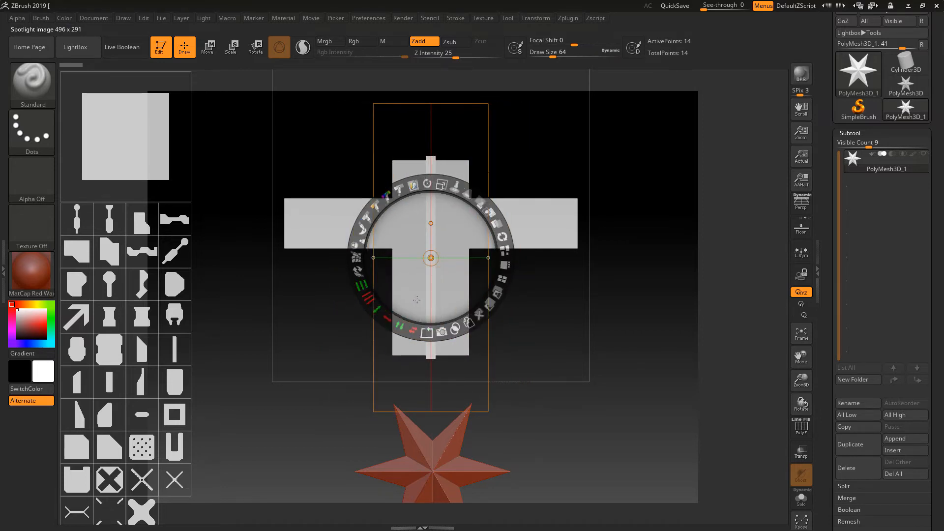
drag(432, 209, 421, 250)
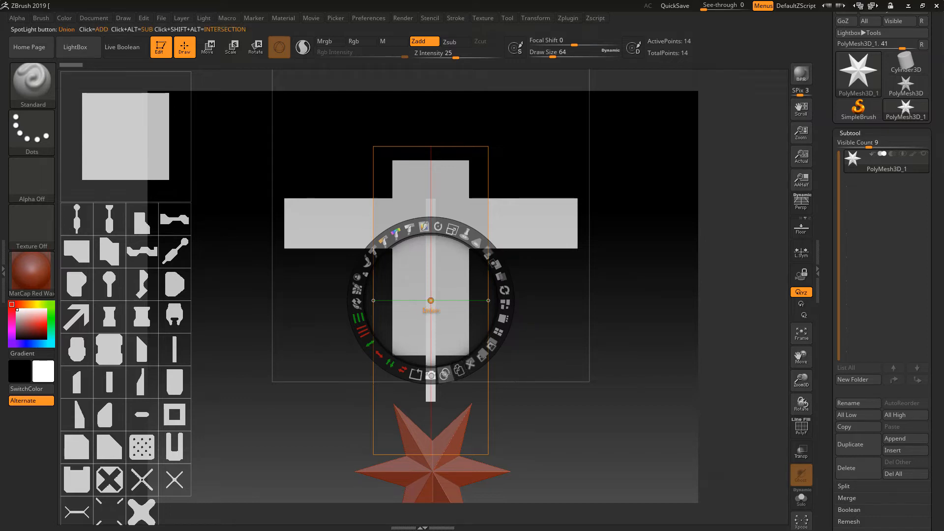
click(445, 375)
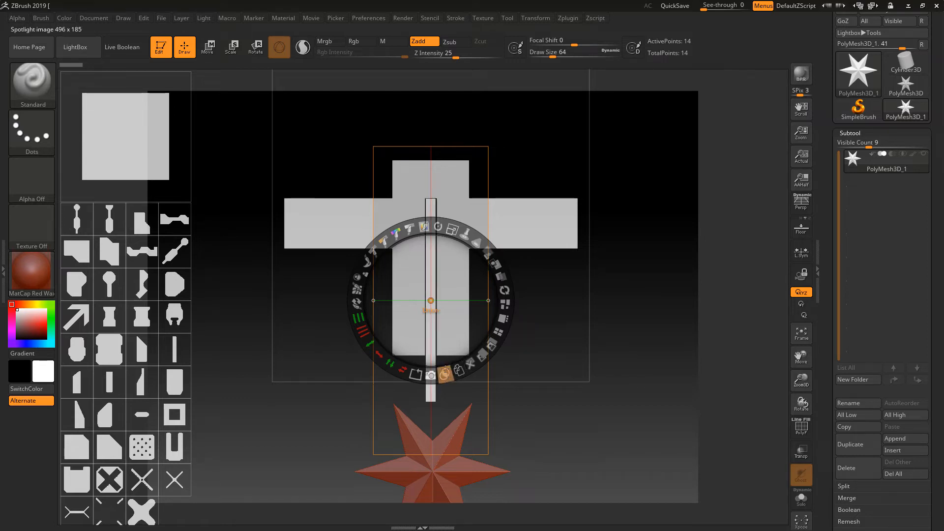
- Move the thin strip off the combined shape and delete it, and select the thick rounded X shape among the library images
drag(448, 280, 648, 271)
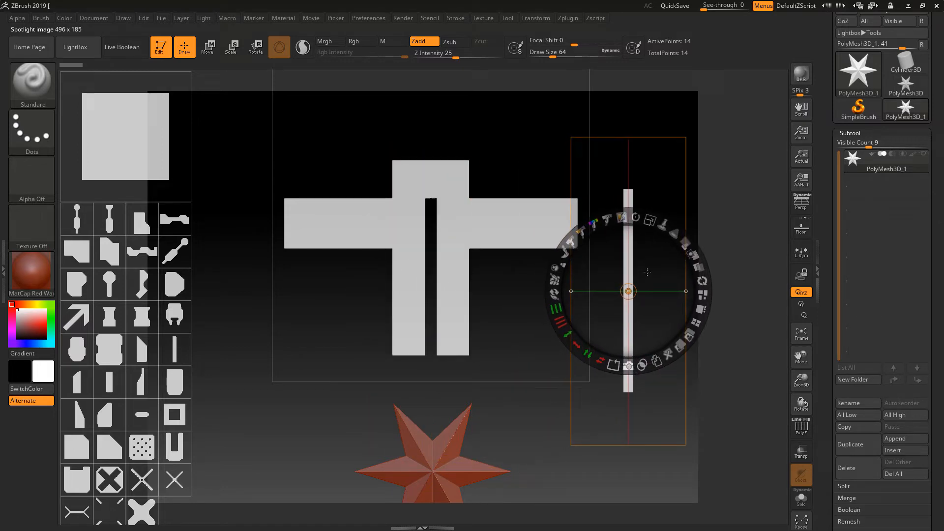
click(668, 355)
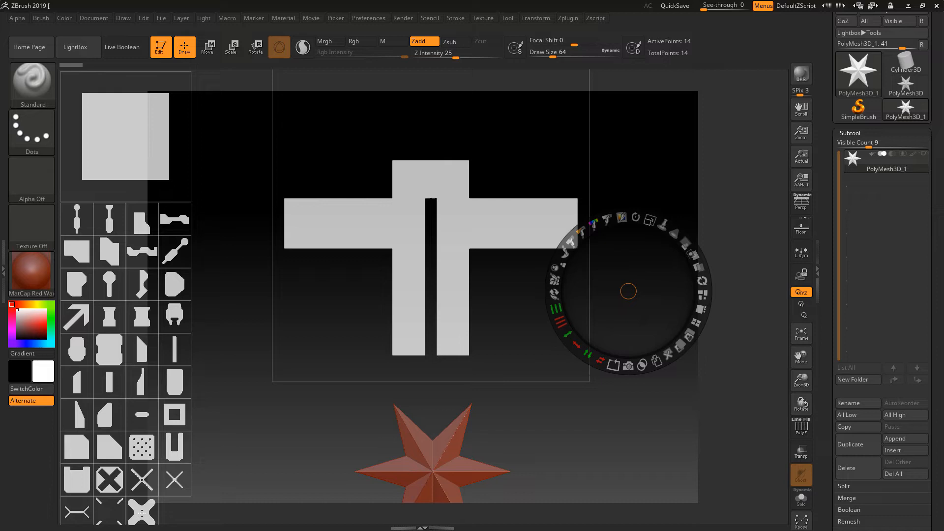
click(142, 512)
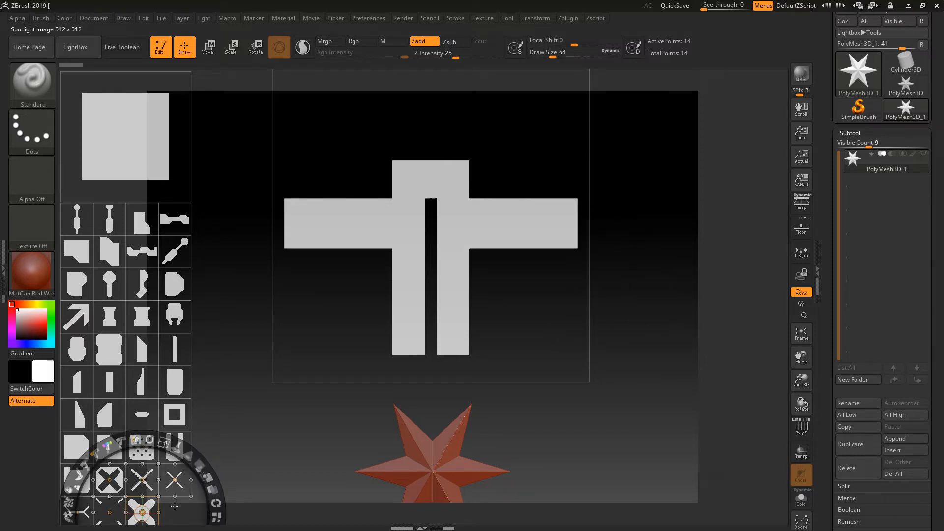
- Duplicate the thick rounded X, shrink it to just span the stem's slot, and add it near the slot's upper end with Union
drag(142, 513, 313, 403)
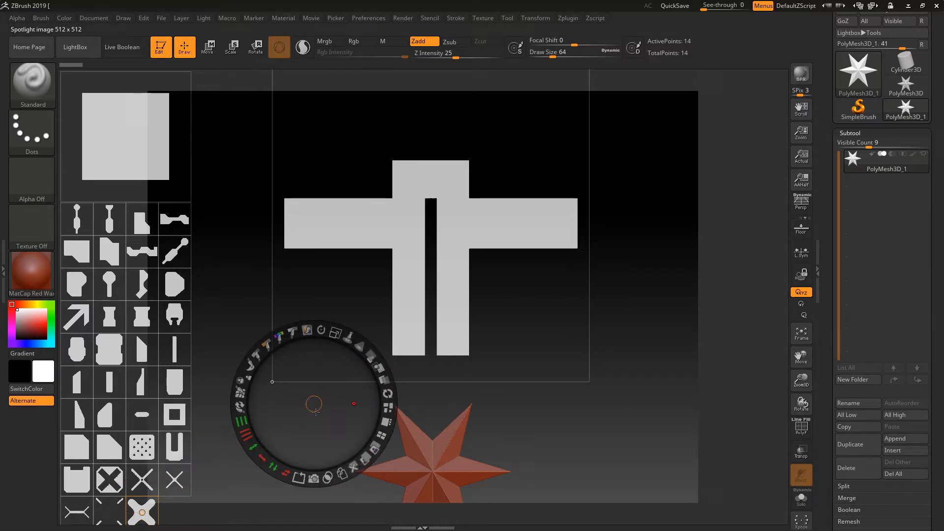
click(342, 476)
drag(391, 316, 470, 210)
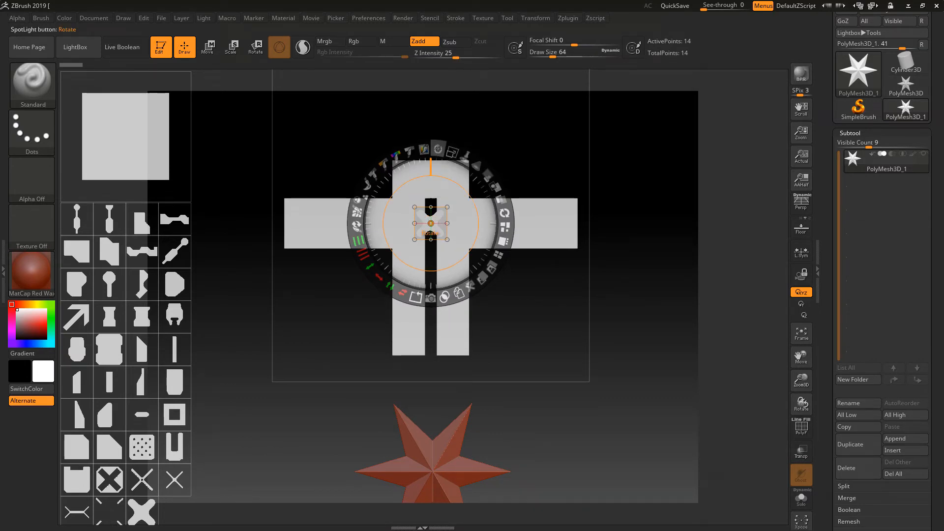
drag(452, 151, 383, 129)
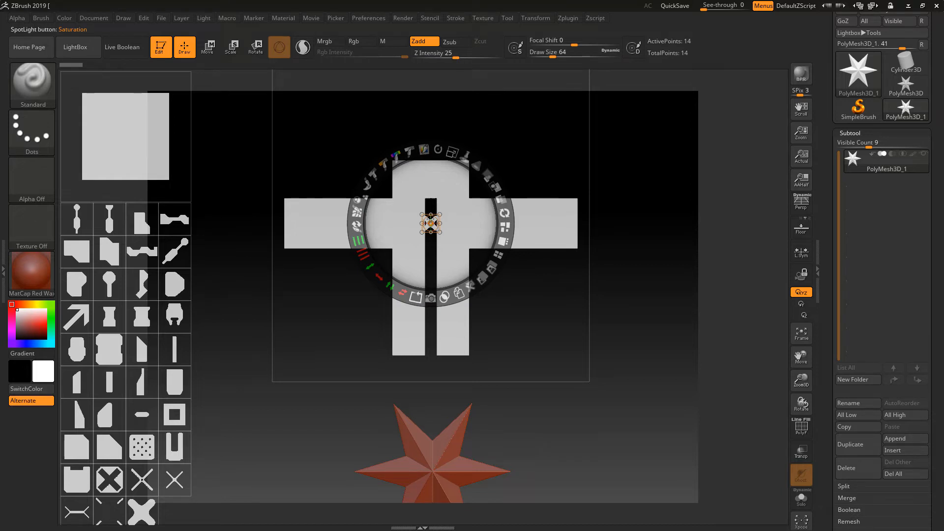
mouse_move(431, 221)
mouse_down()
mouse_move(431, 206)
mouse_move(431, 215)
mouse_up()
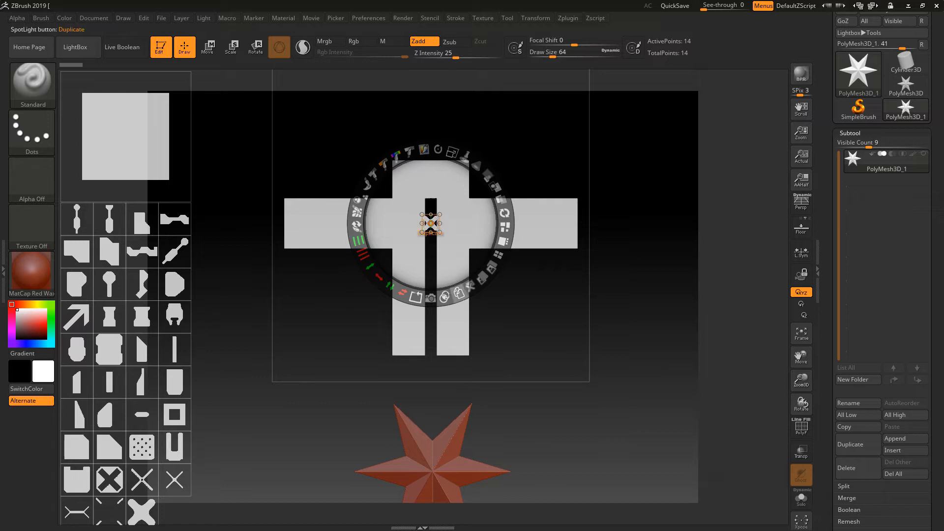
click(444, 297)
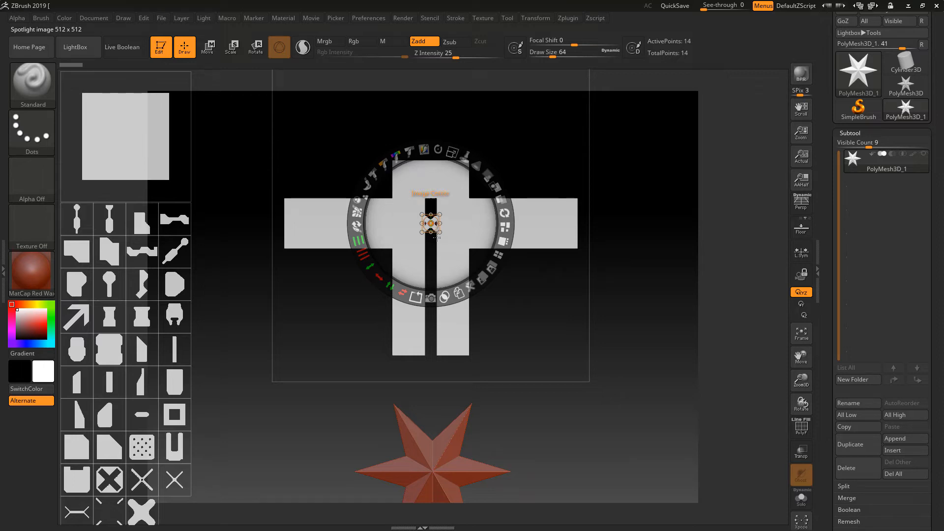
- Move the small X straight down the slot, just below the first crossing, and add it there with Union
drag(435, 235, 431, 275)
key(shift)
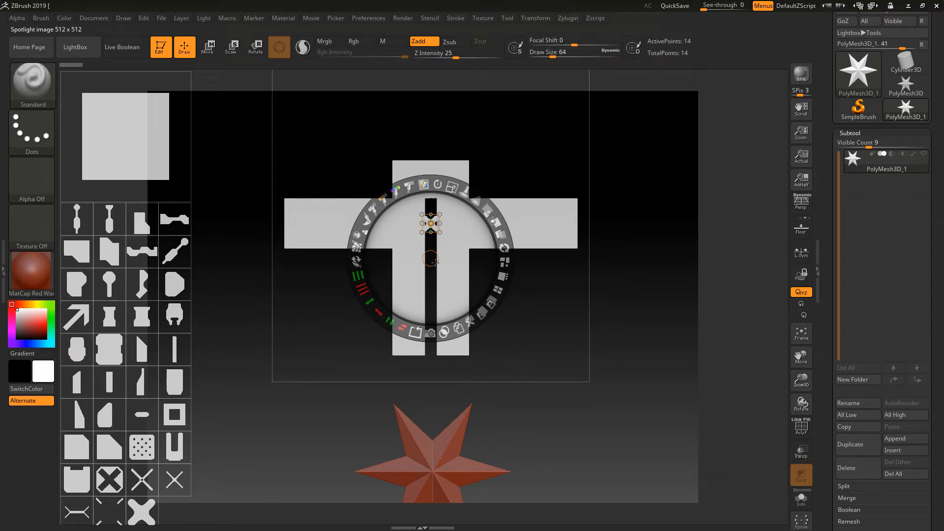
drag(431, 224, 431, 247)
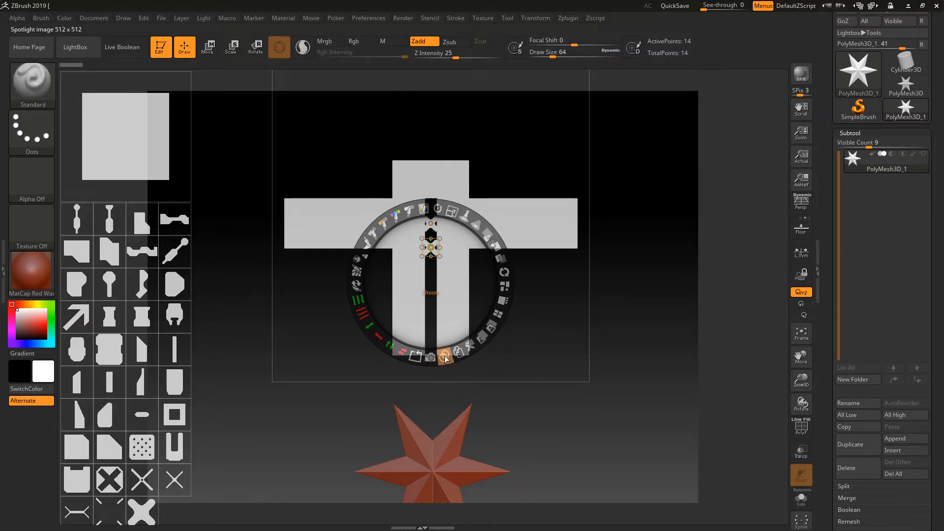
- Enlarge the X, add it centered on the upper edge of the combined shape with Union, and delete the X image
drag(435, 252, 512, 293)
drag(534, 254, 435, 332)
drag(476, 302, 441, 206)
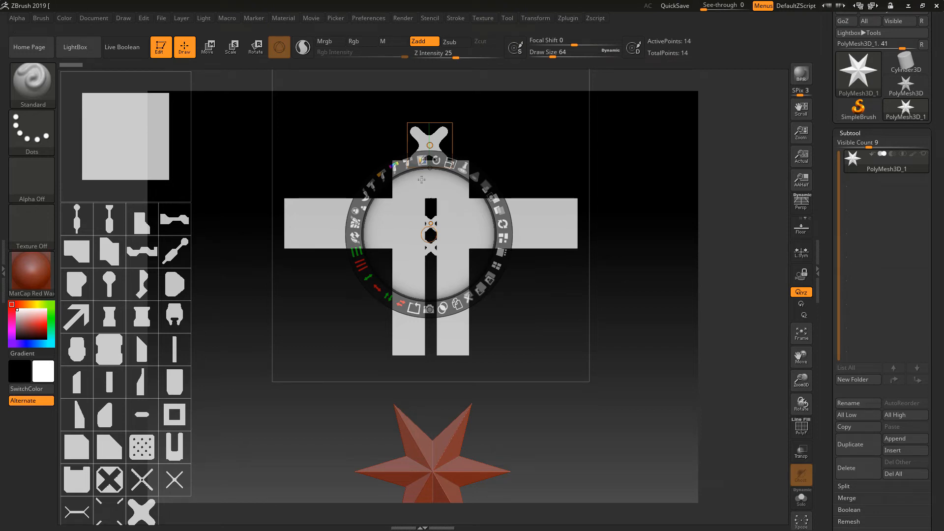
drag(440, 185, 431, 229)
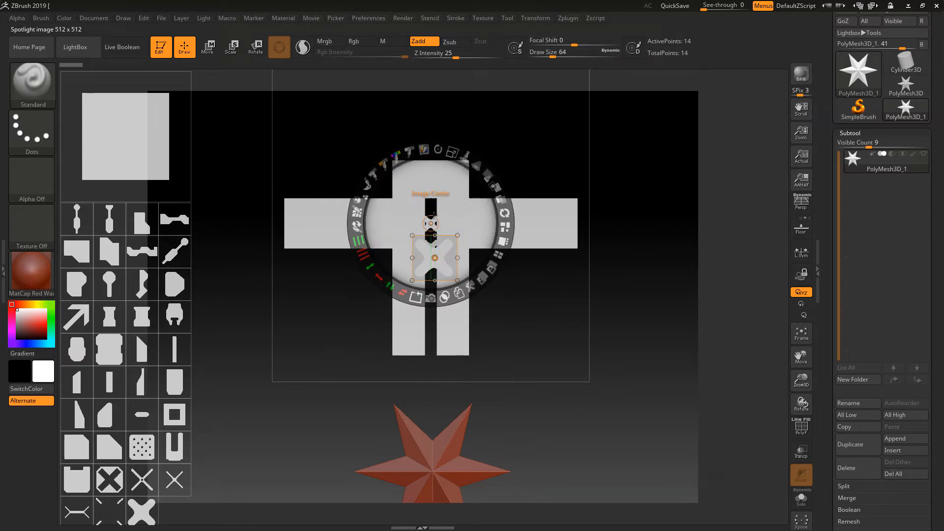
mouse_move(431, 223)
mouse_down()
mouse_move(435, 258)
mouse_move(445, 217)
mouse_up()
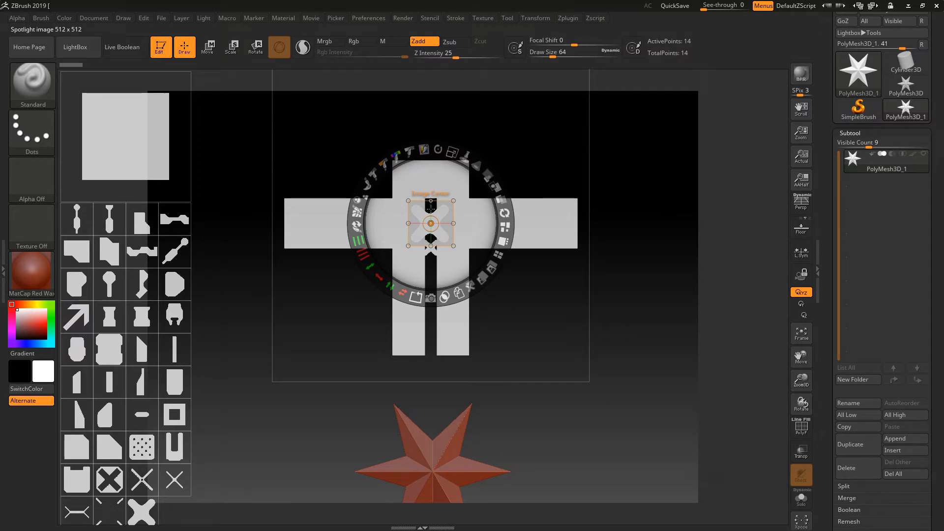
drag(431, 208, 423, 131)
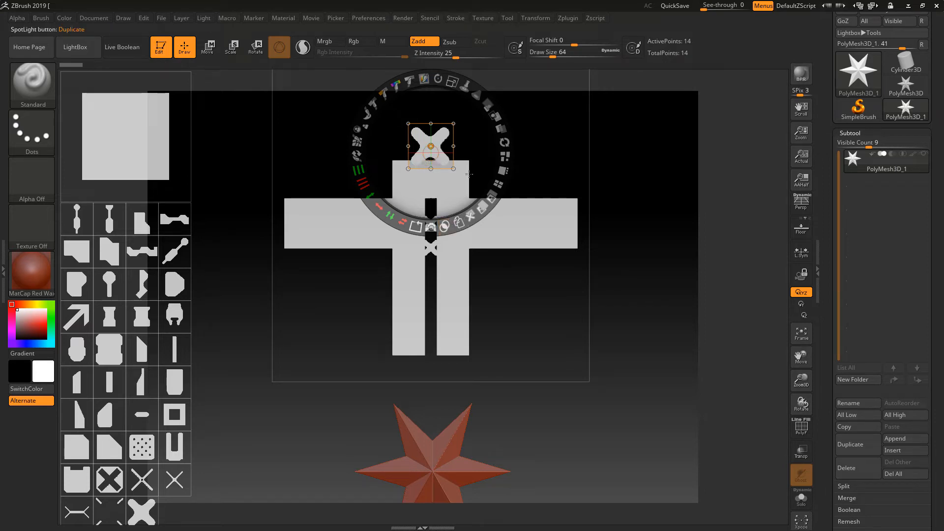
drag(477, 144, 715, 344)
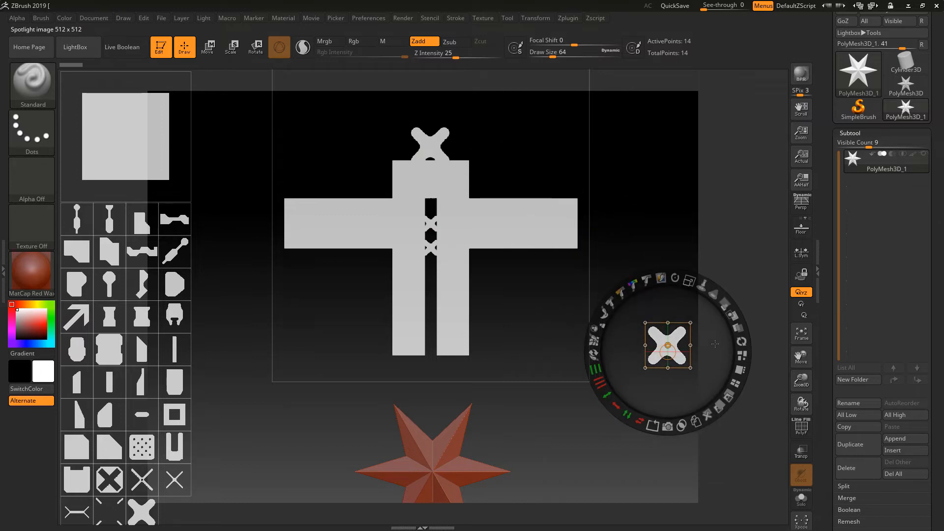
click(708, 415)
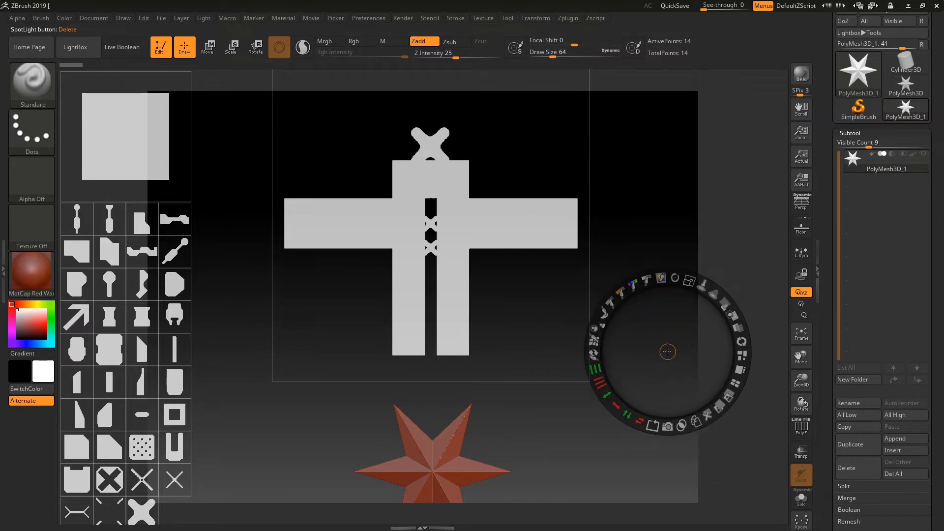
- Try to create geometry from the combined shape with Snapshot3D and check the canvas with Spotlight hidden
drag(667, 351, 431, 224)
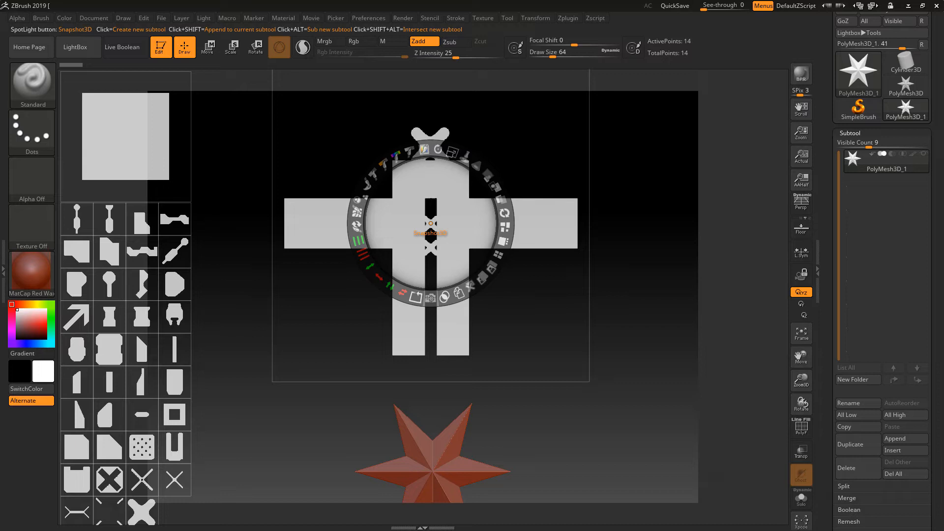
click(431, 298)
key(shift)
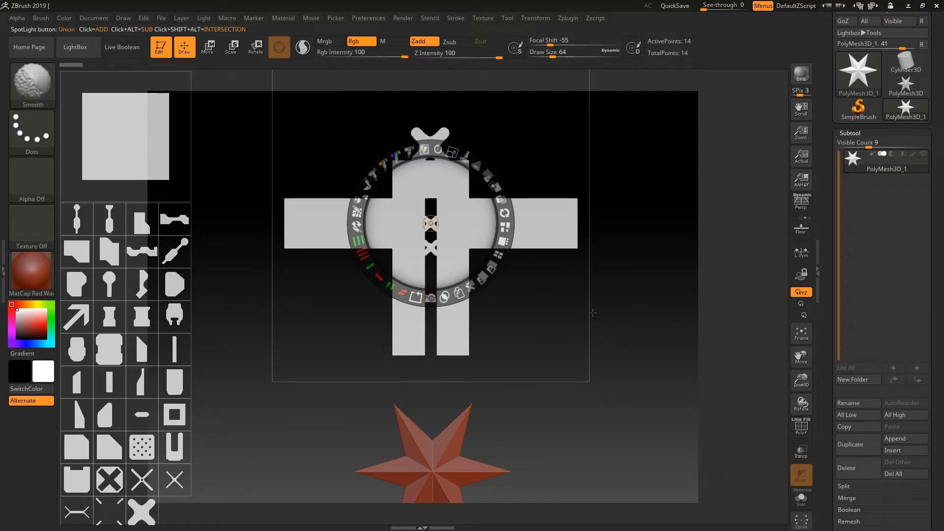
key(shift+z)
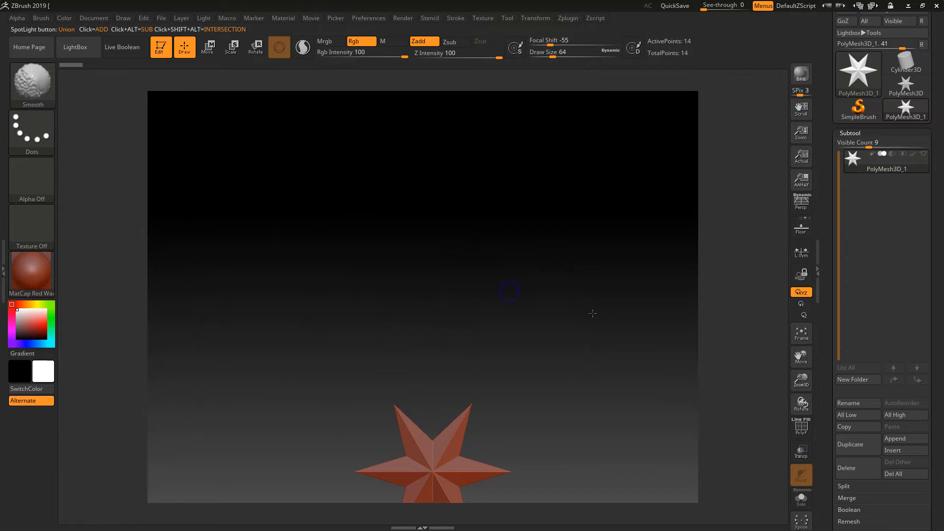
drag(633, 276, 620, 294)
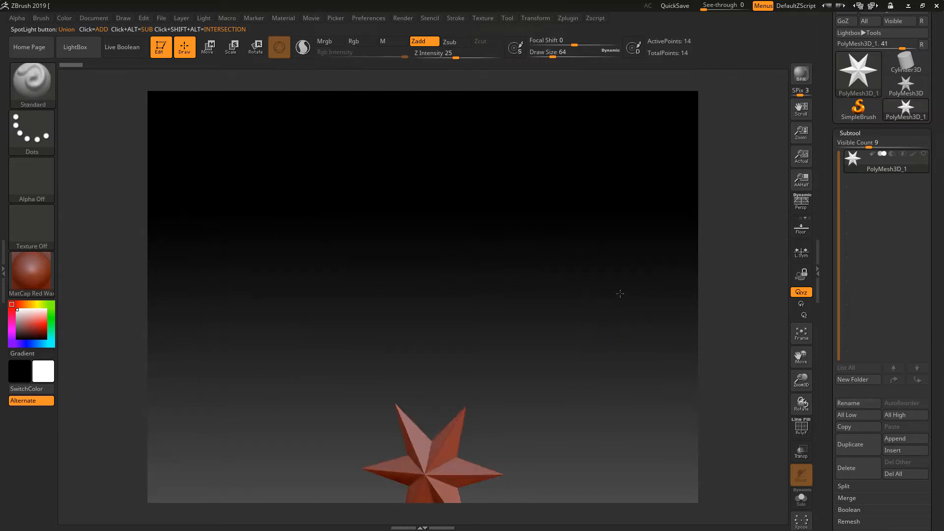
key(shift+z)
mouse_move(577, 323)
mouse_down()
mouse_move(588, 318)
mouse_move(578, 316)
mouse_up()
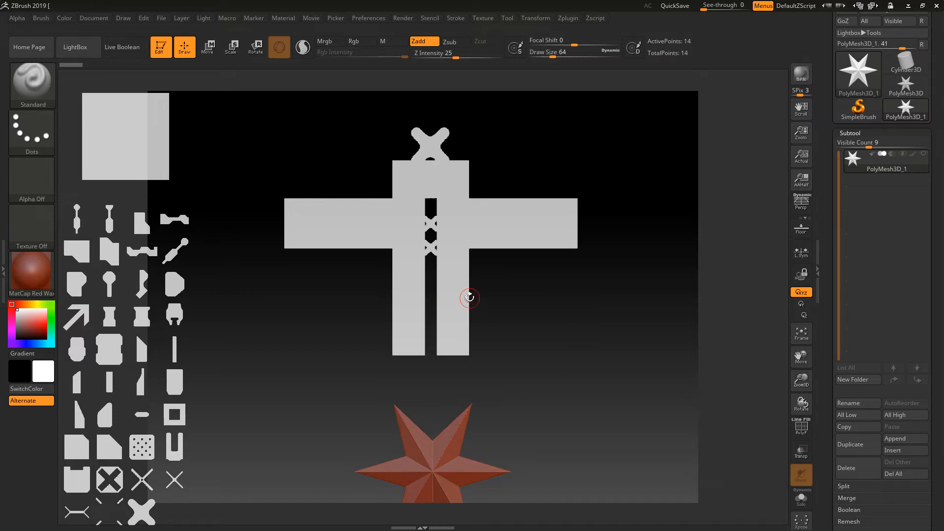
- Select the large combined image in Spotlight, generate a 3D subtool from it with Snapshot3D, and hide Spotlight
key(z)
click(467, 325)
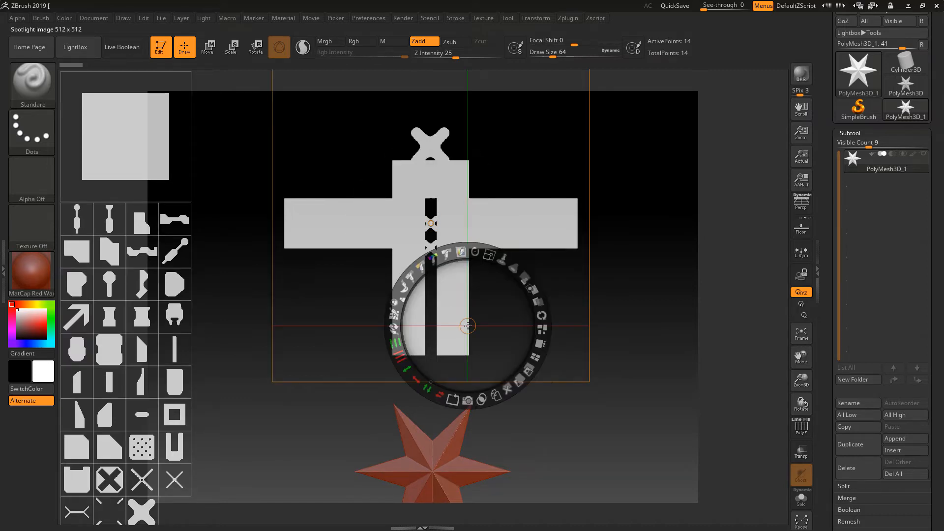
drag(467, 325, 431, 223)
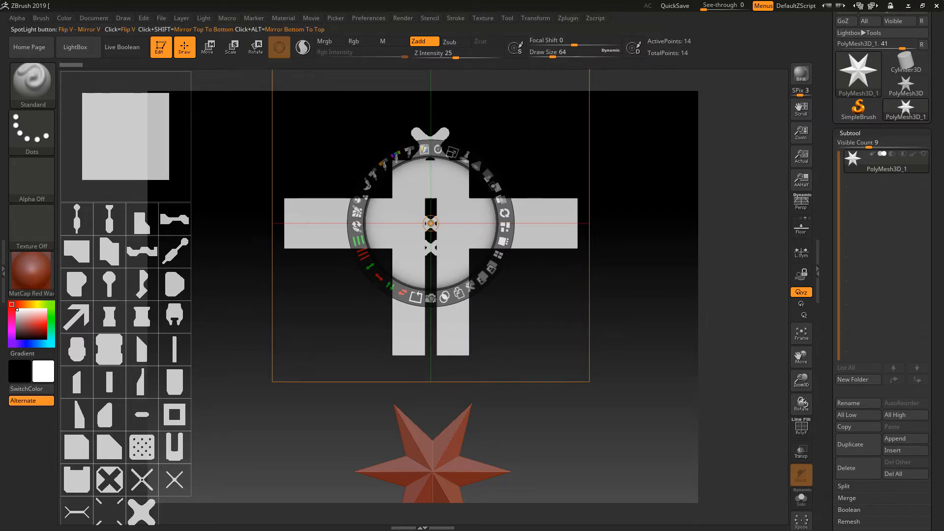
click(432, 298)
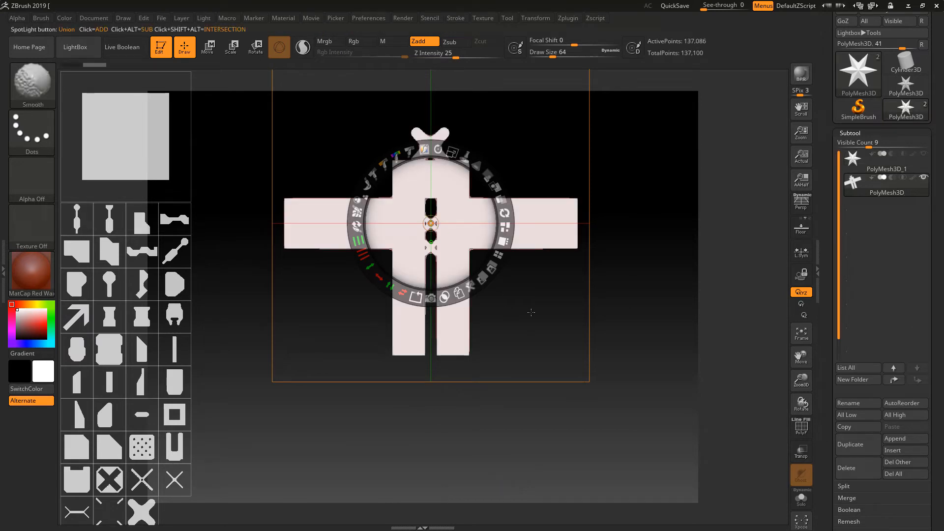
key(shift+z)
mouse_move(632, 295)
mouse_down()
mouse_move(611, 322)
mouse_move(639, 289)
mouse_up()
alt+drag(574, 302, 592, 377)
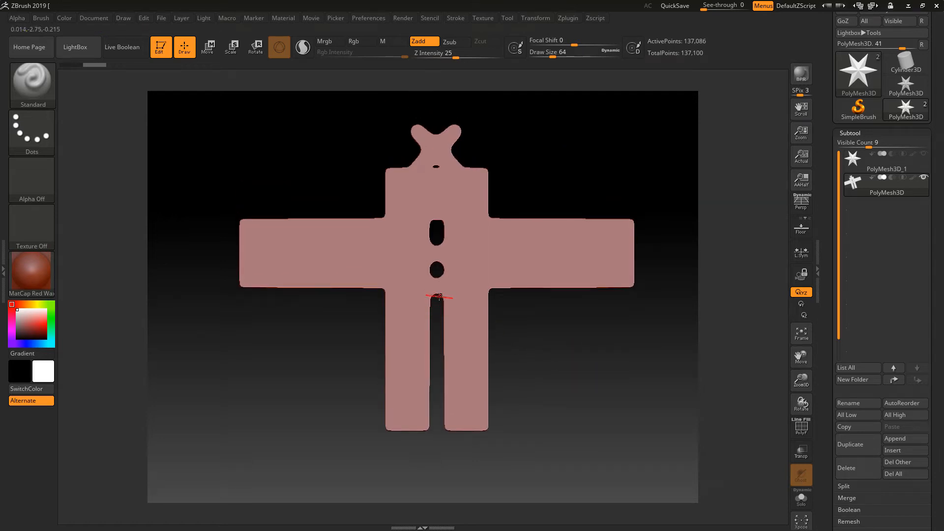
- Display the polyframe and examine the generated mesh's side walls, edges and rounded upper end
click(801, 426)
drag(627, 380, 592, 313)
alt+drag(569, 347, 535, 327)
drag(543, 268, 576, 297)
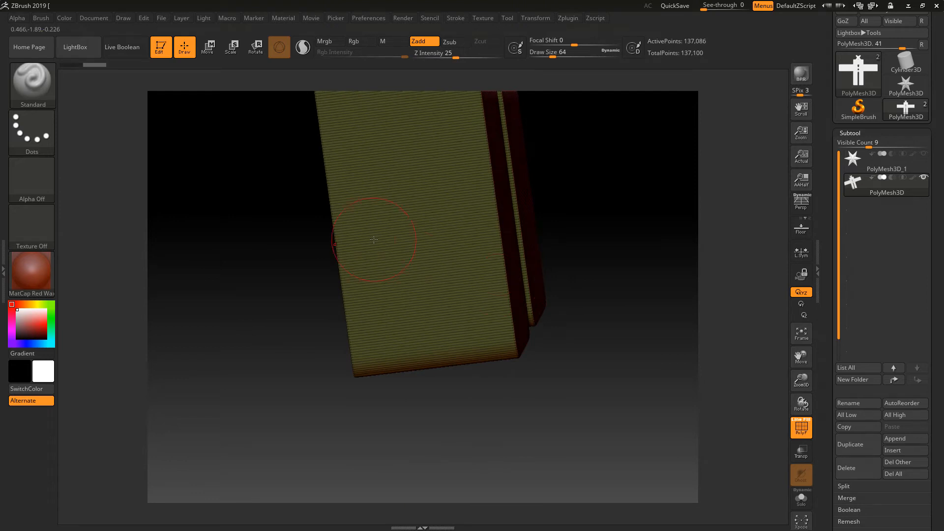
drag(584, 337, 524, 308)
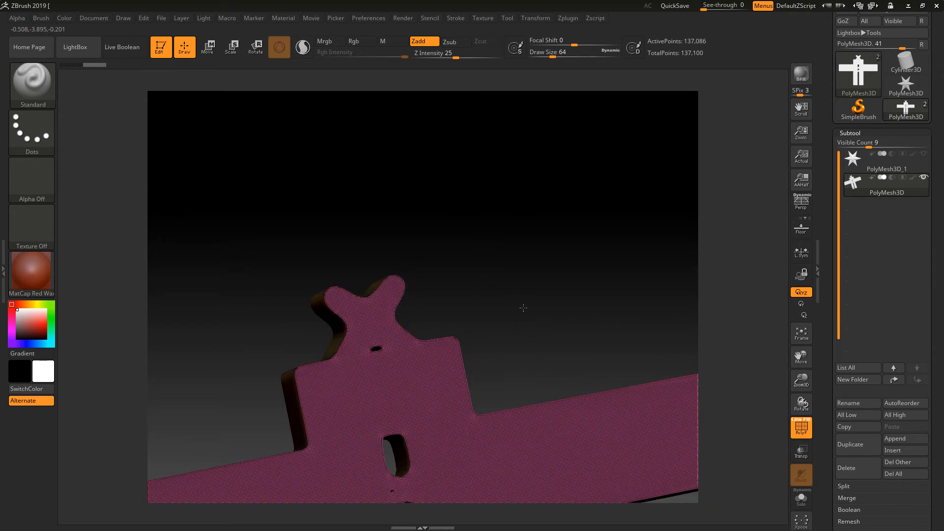
shift+drag(614, 336, 559, 278)
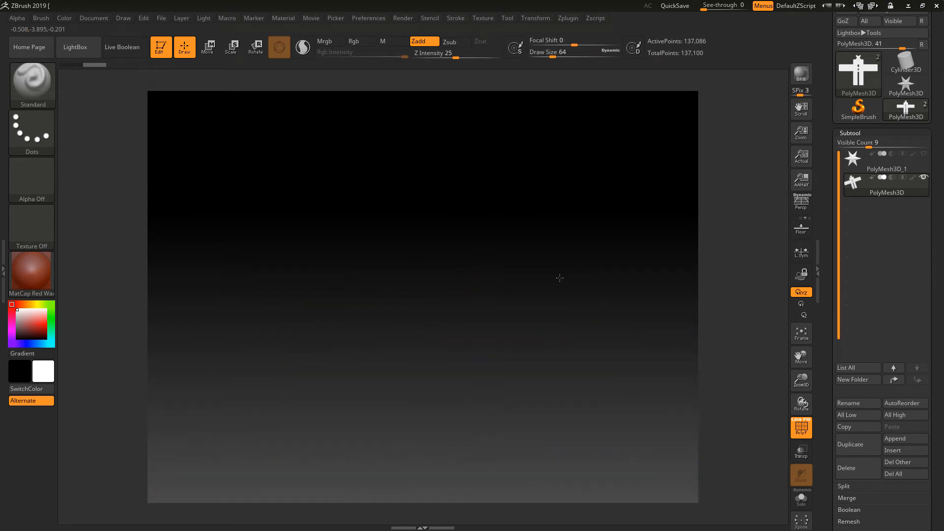
- Stretch the cross-shaped mesh along its depth by a factor of about 3.67 and return to Draw mode
drag(624, 317, 533, 245)
click(222, 49)
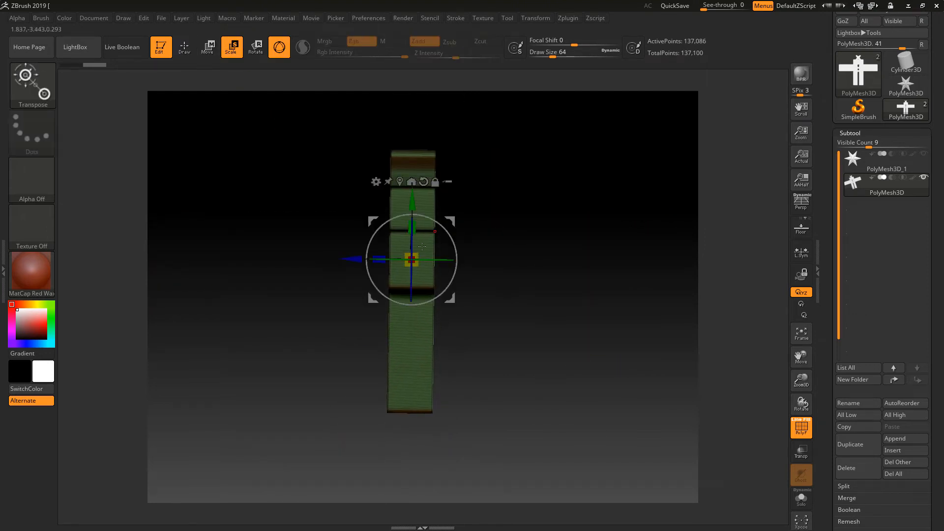
drag(382, 260, 231, 258)
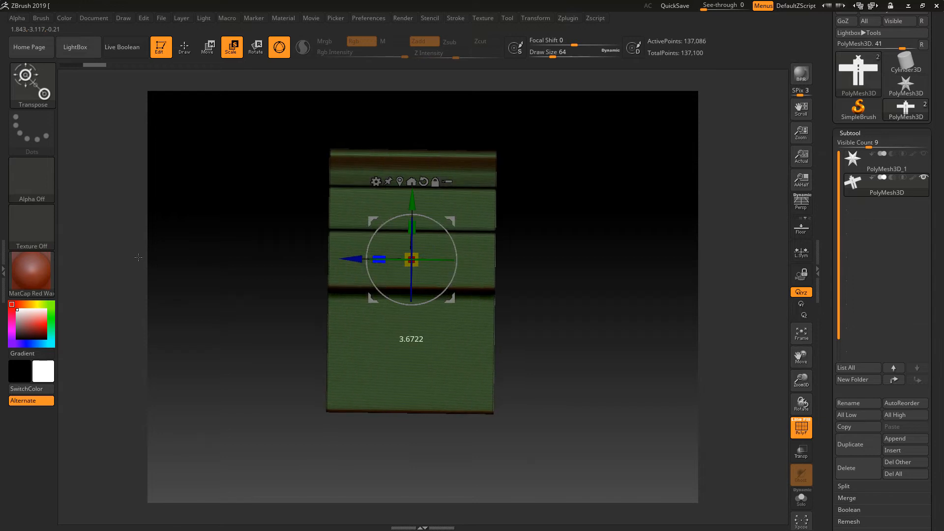
mouse_move(580, 320)
mouse_down()
mouse_move(635, 315)
mouse_move(604, 304)
mouse_up()
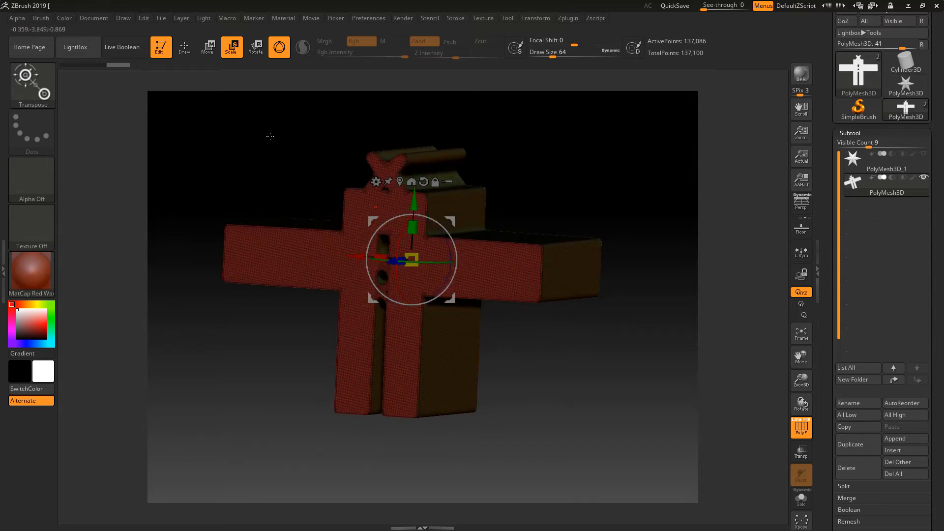
click(184, 47)
- Hide the polyframe and change the material to ReflectedMap2
click(801, 426)
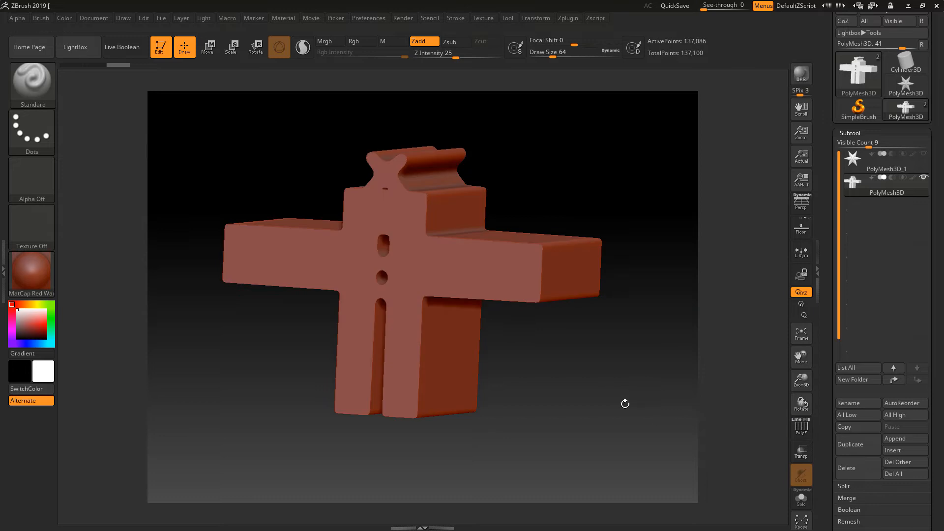
drag(635, 403, 580, 393)
click(31, 272)
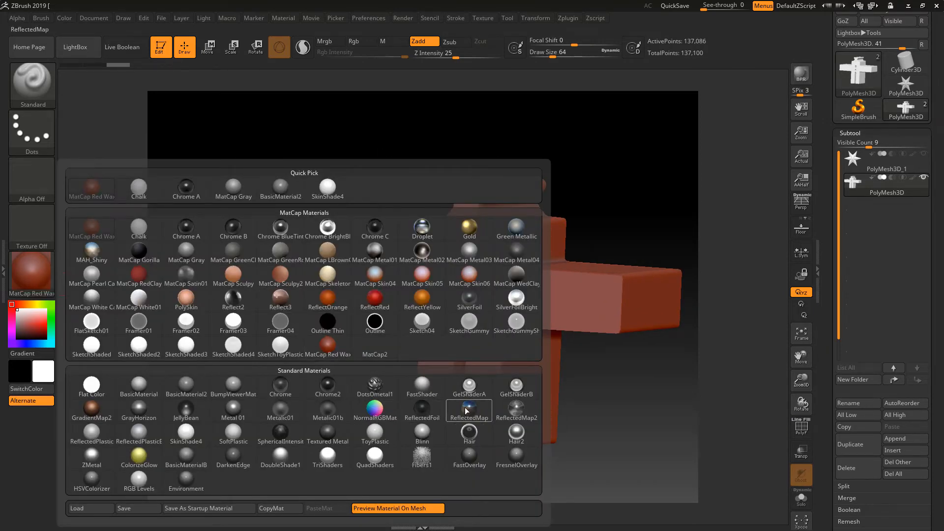
click(513, 414)
mouse_move(629, 413)
mouse_down()
mouse_move(561, 394)
mouse_move(557, 376)
mouse_move(551, 392)
mouse_move(618, 395)
mouse_move(652, 386)
mouse_move(648, 394)
mouse_move(636, 386)
mouse_move(646, 398)
mouse_move(631, 397)
mouse_up()
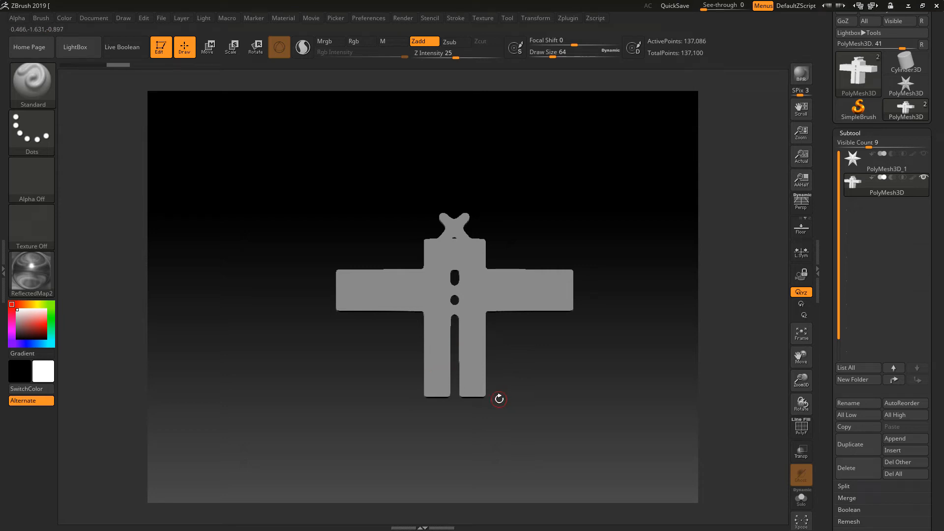
- Bring the Spotlight images back, delete the generated cross-shaped subtool, and shift the star lower on the canvas
key(shift+z)
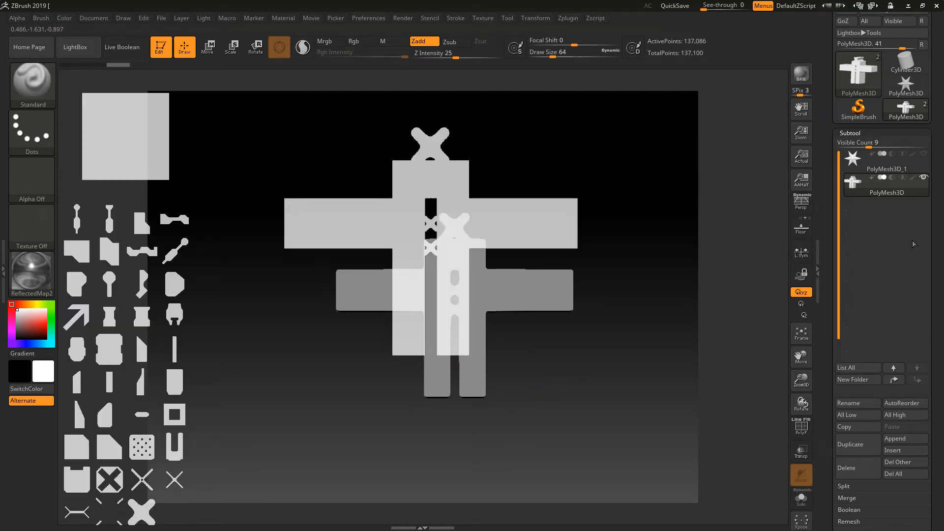
click(855, 467)
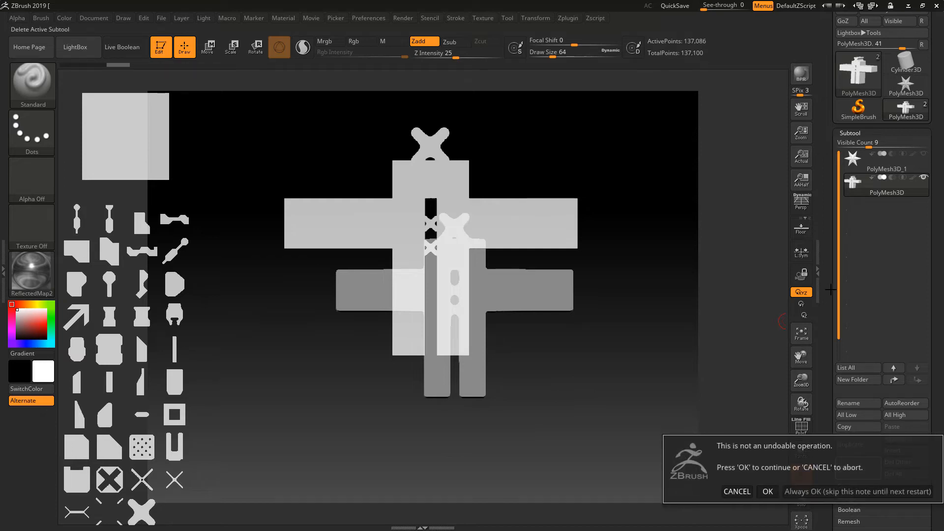
click(767, 491)
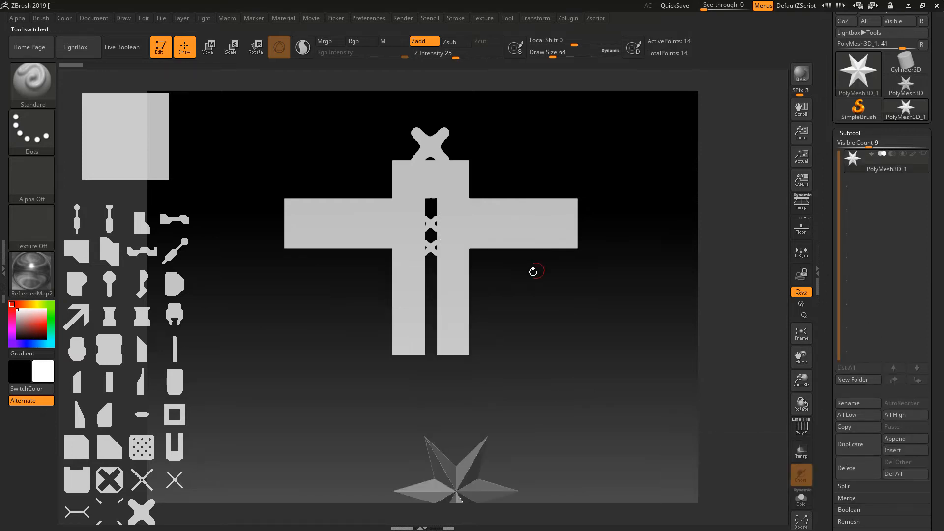
alt+drag(527, 292, 510, 318)
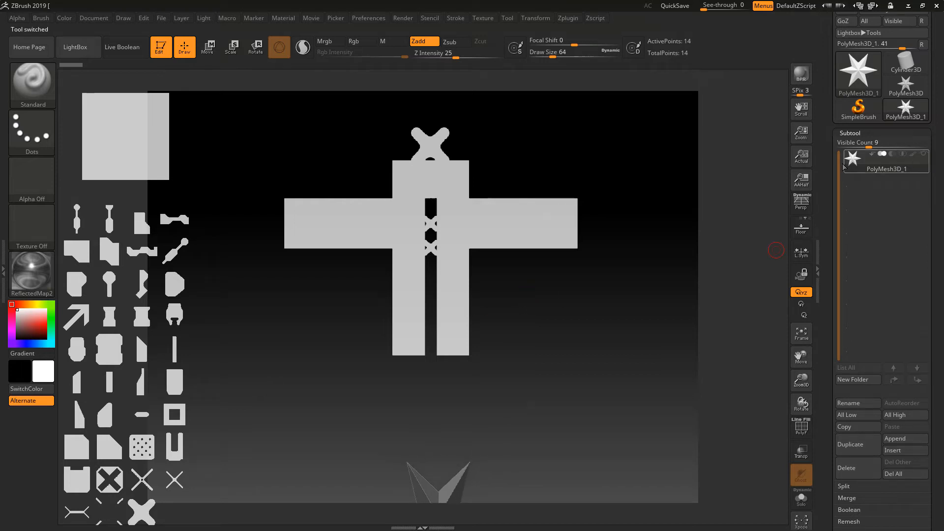
- Reactivate Spotlight editing, duplicate the large square image, and place the copy over the middle of the cross shape
key(z)
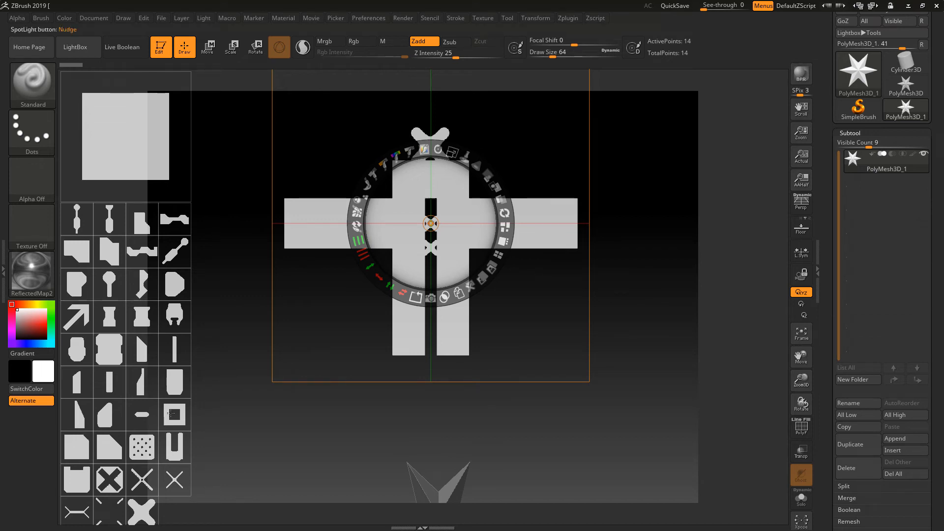
click(131, 142)
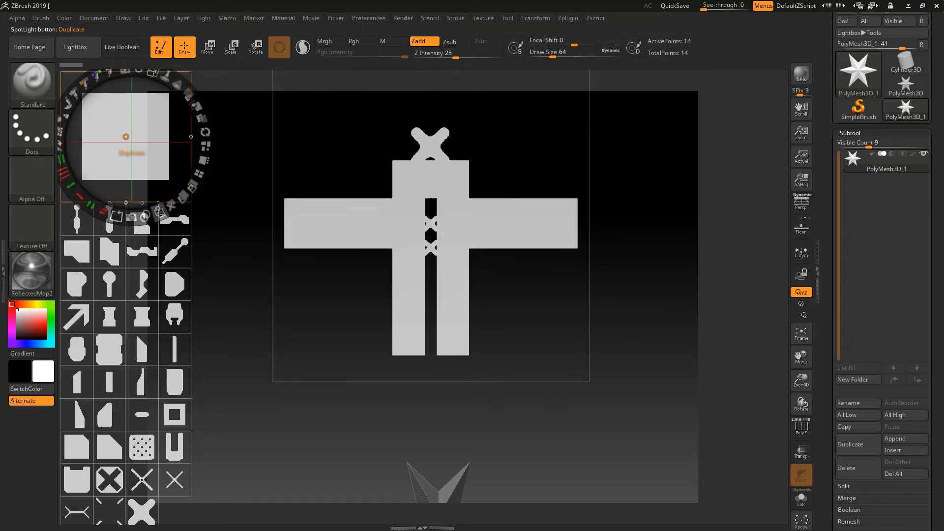
click(423, 297)
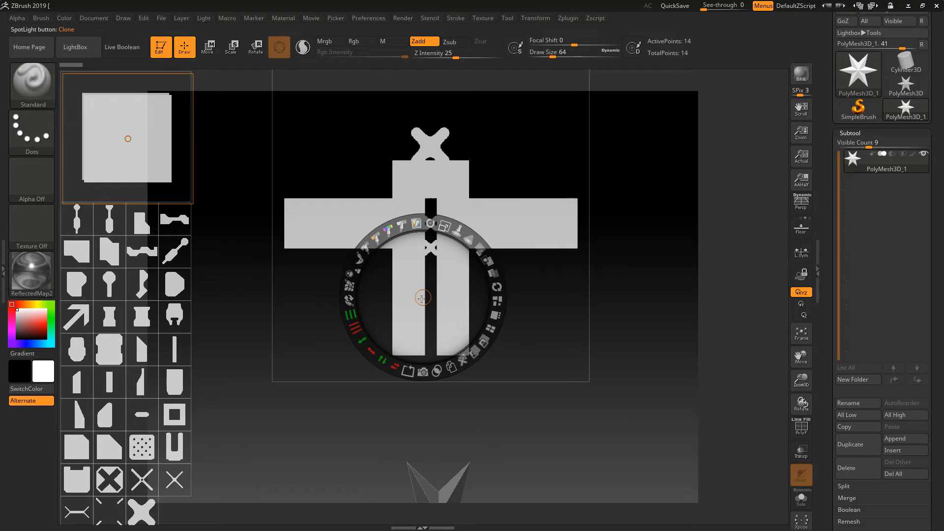
click(131, 141)
drag(134, 123, 448, 202)
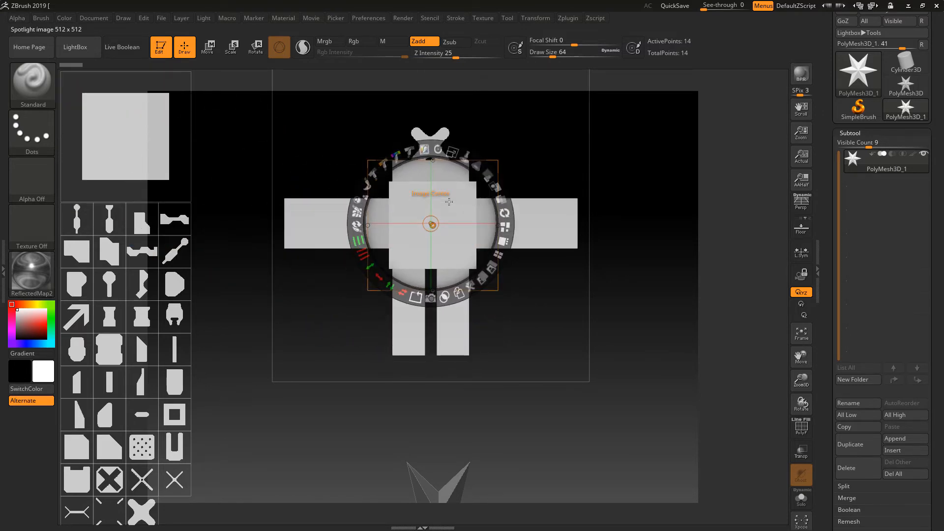
- Enlarge the copied square to roughly double its size, centre it on the cross, and add it to the shape with Union
drag(451, 152, 445, 184)
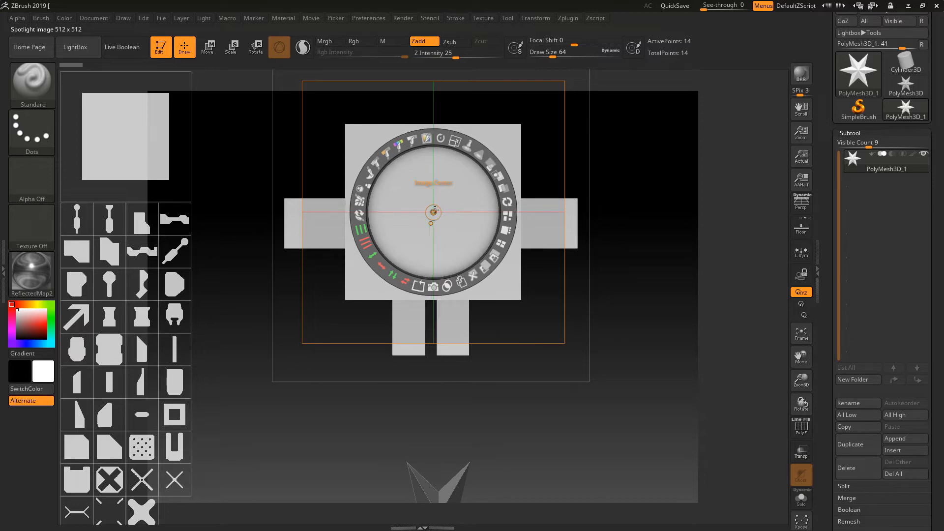
mouse_move(450, 199)
mouse_down()
mouse_move(454, 210)
mouse_move(430, 173)
mouse_up()
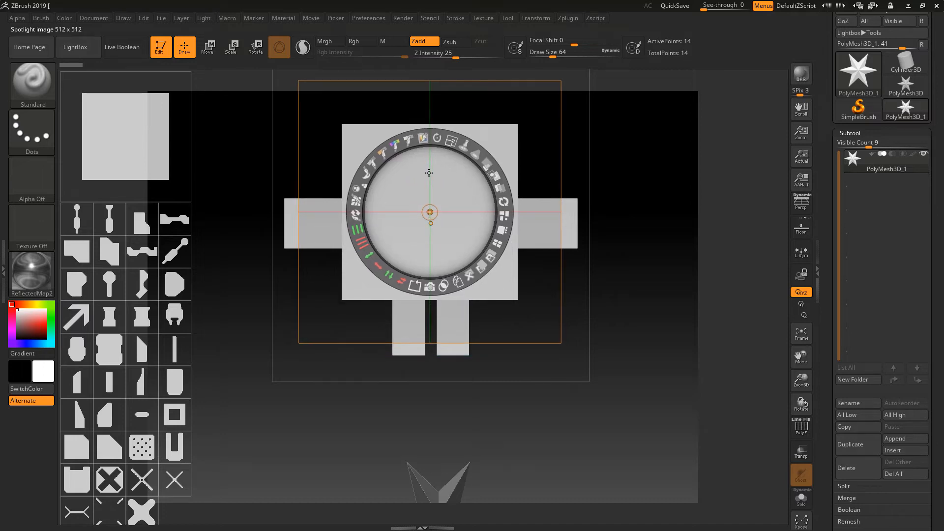
key(shift)
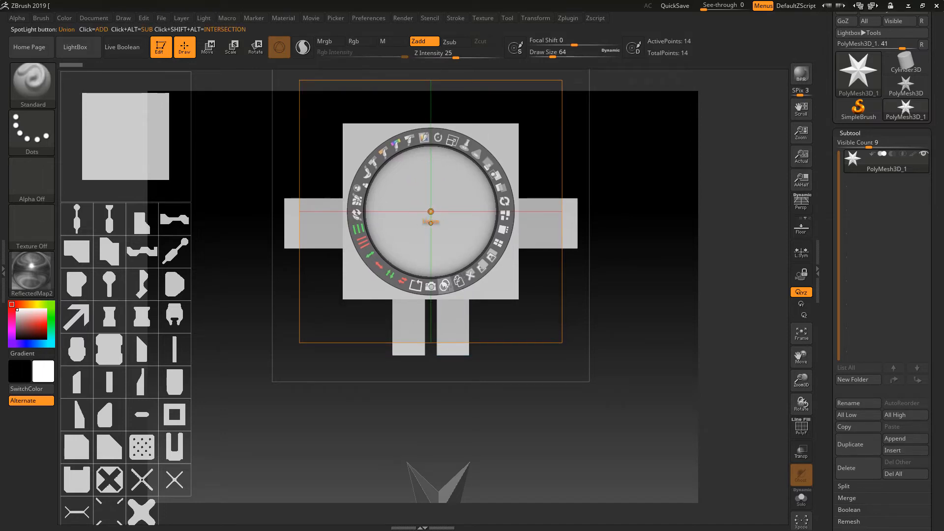
click(445, 286)
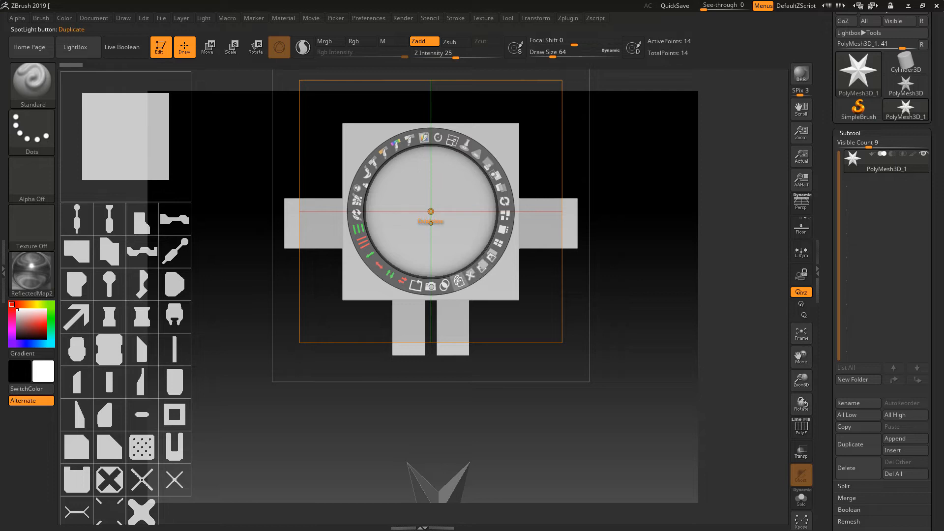
- Narrow the square to a 260 x 512 strip, subtract it as an open slot from the shape's upper middle, and delete the strip
drag(379, 265, 449, 254)
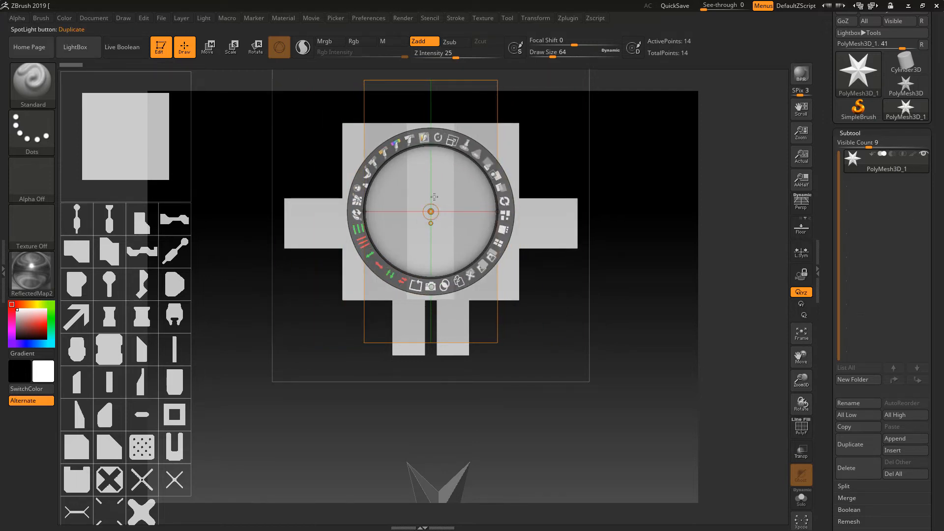
drag(432, 192, 432, 148)
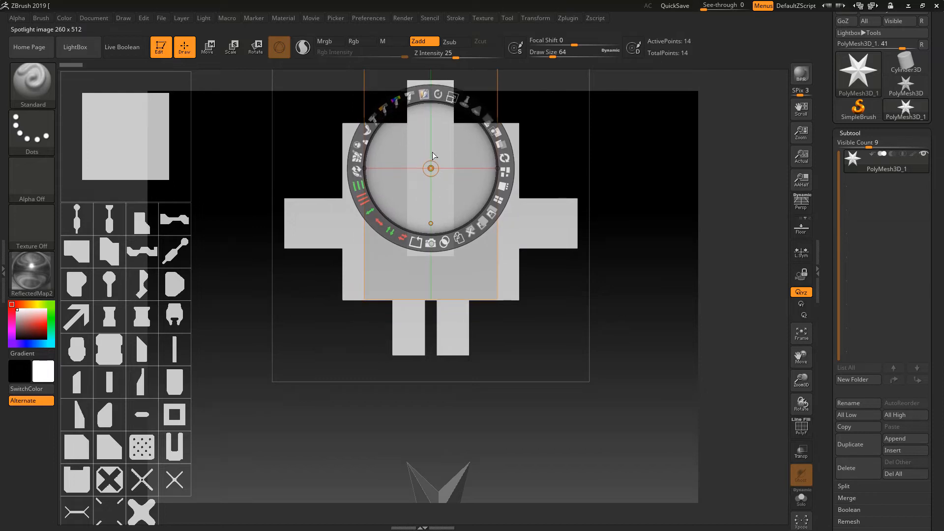
click(444, 241)
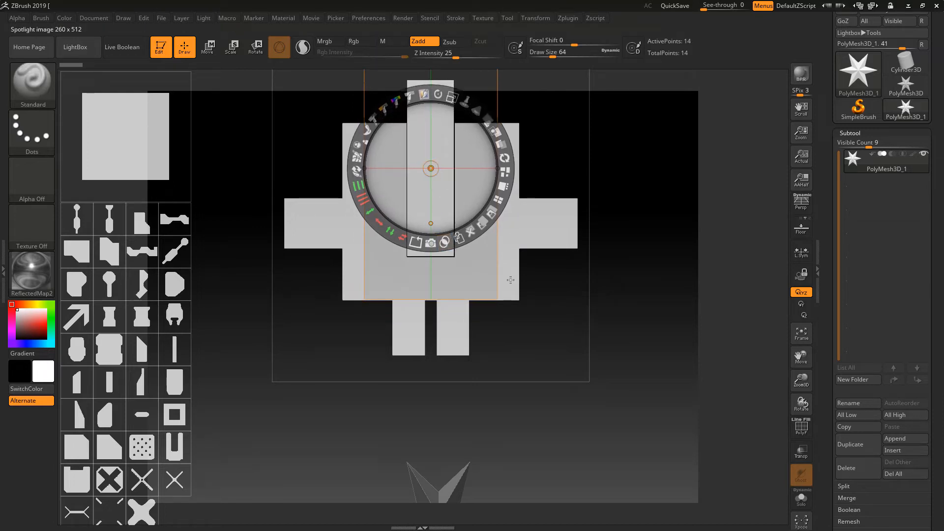
click(469, 232)
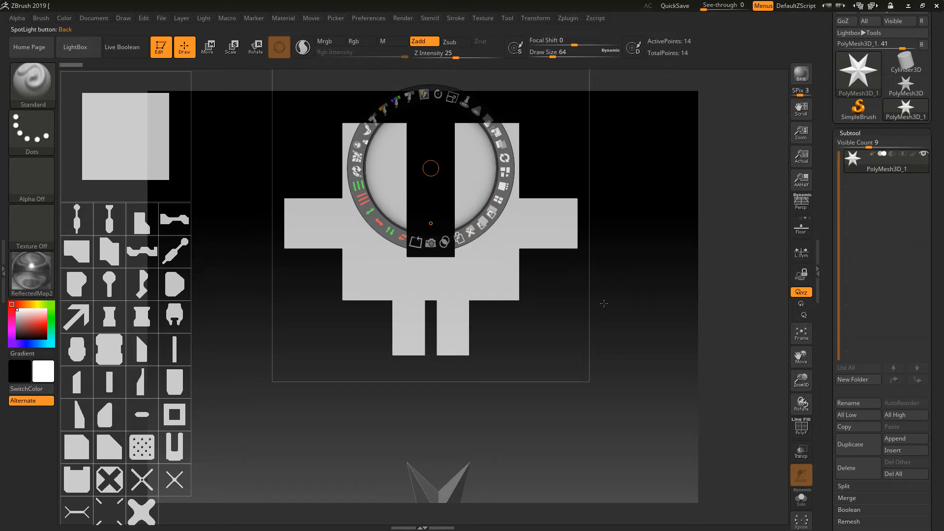
- Shift all Spotlight images slightly, select the slotted shape, and convert it to a mesh with Snapshot3D
click(628, 310)
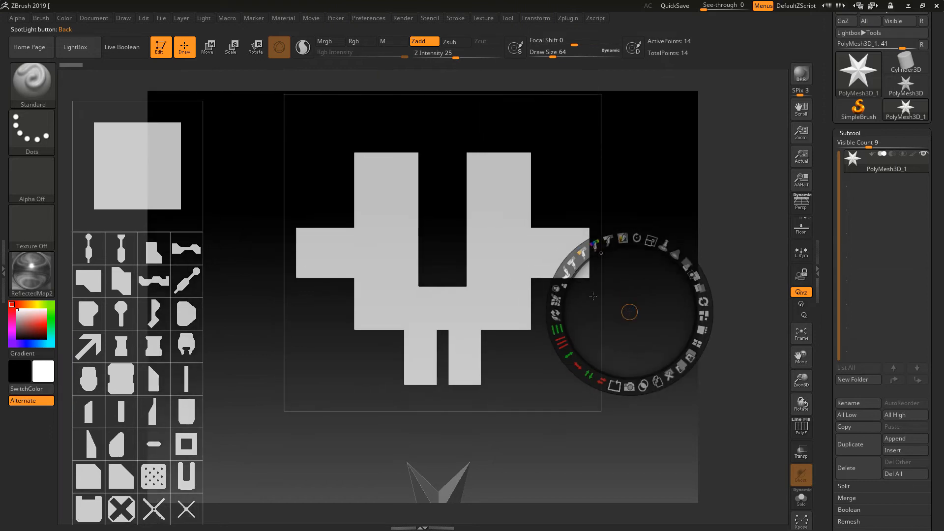
click(408, 249)
drag(408, 249, 450, 256)
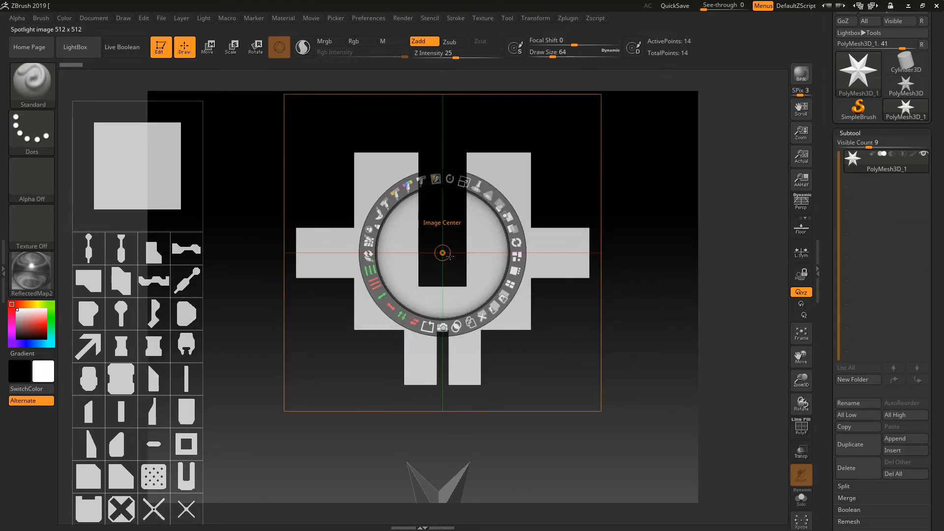
click(442, 328)
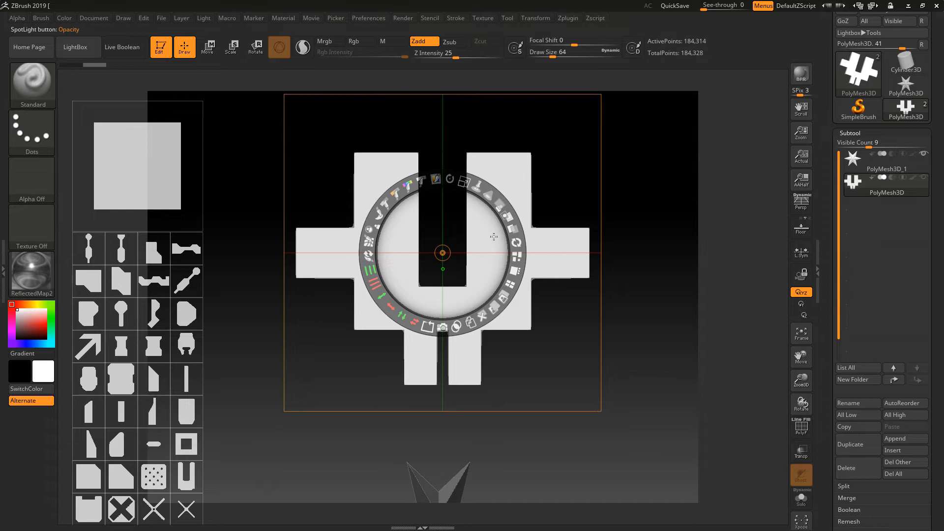
- Hide the Spotlight images, display the polyframe, and examine the newly generated slotted mesh
key(shift)
key(shift+z)
mouse_move(632, 280)
mouse_down()
mouse_move(620, 273)
mouse_move(602, 308)
mouse_move(624, 305)
mouse_up()
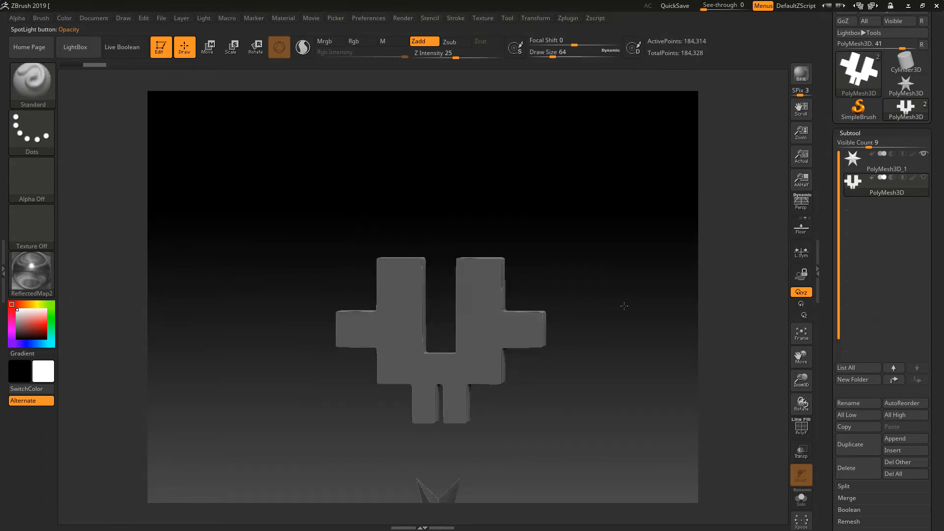
click(801, 426)
mouse_move(558, 298)
mouse_down()
mouse_move(559, 312)
mouse_move(155, 285)
mouse_up()
- Change the material to BasicMaterial and hide the polyframe on the slotted mesh
click(32, 273)
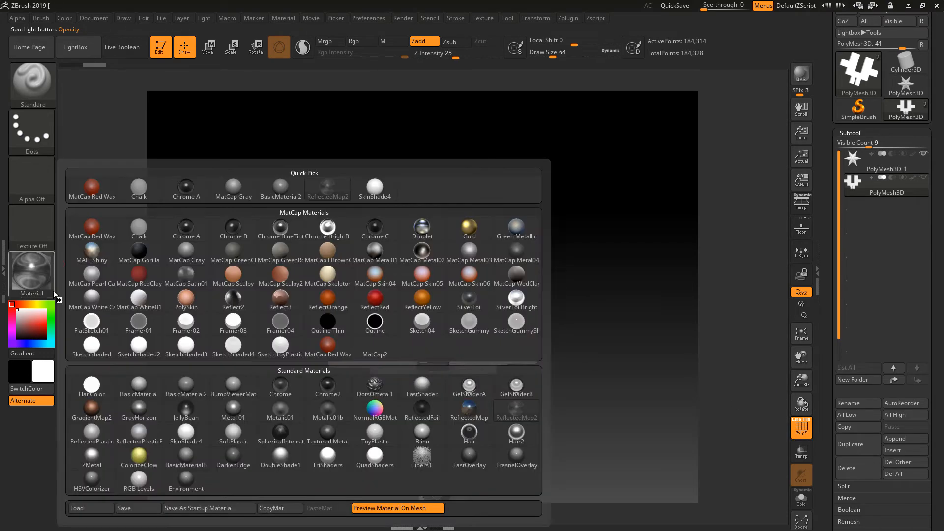
click(300, 385)
mouse_move(570, 337)
alt+mouse_down()
mouse_move(594, 361)
mouse_move(550, 383)
mouse_move(489, 370)
mouse_move(597, 350)
mouse_move(619, 329)
mouse_move(603, 322)
mouse_move(607, 298)
mouse_move(587, 387)
mouse_move(587, 321)
alt+mouse_up()
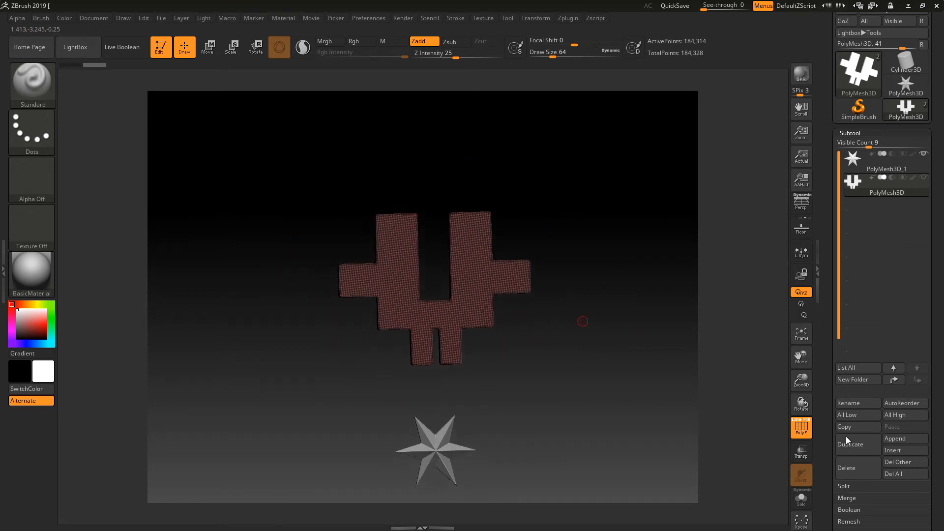
click(801, 426)
drag(637, 380, 593, 305)
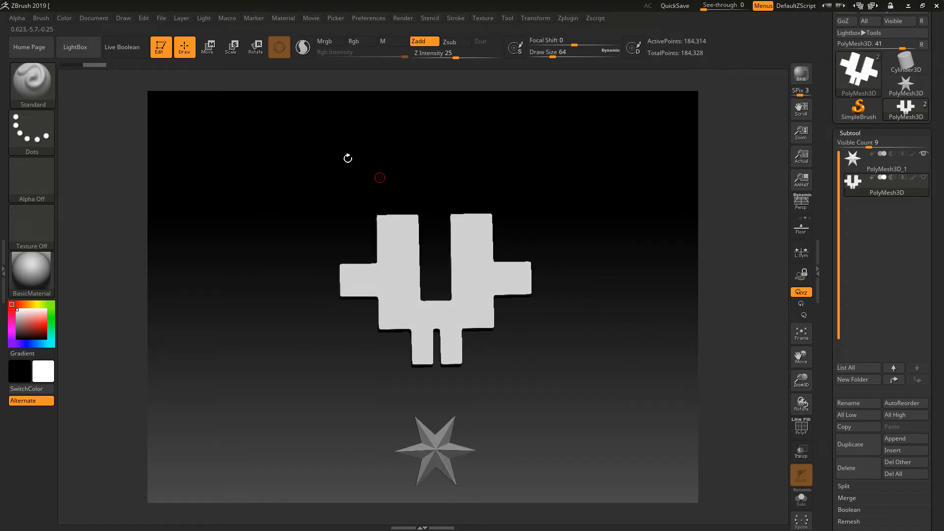
- Load the 512_HardSurface_Spotlight image set from LightBox and shift its images slightly down the canvas
click(112, 48)
click(112, 48)
click(76, 47)
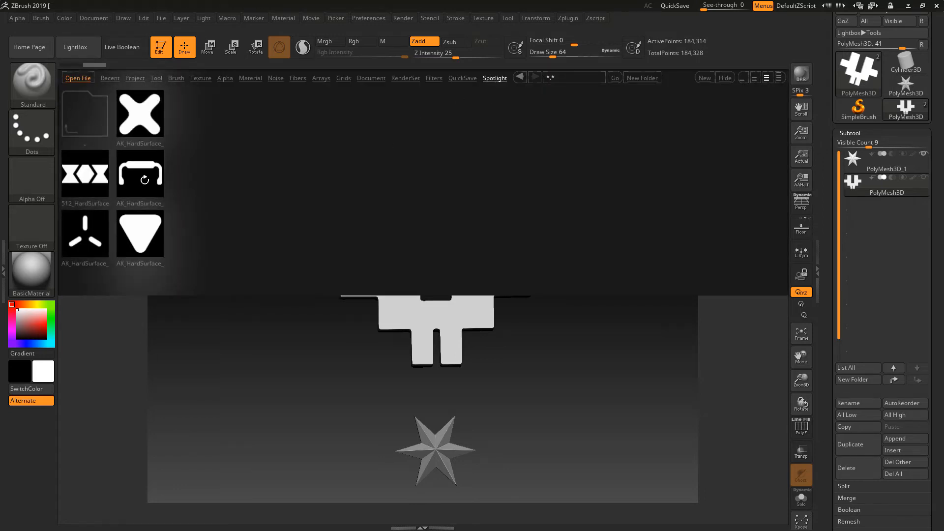
click(138, 122)
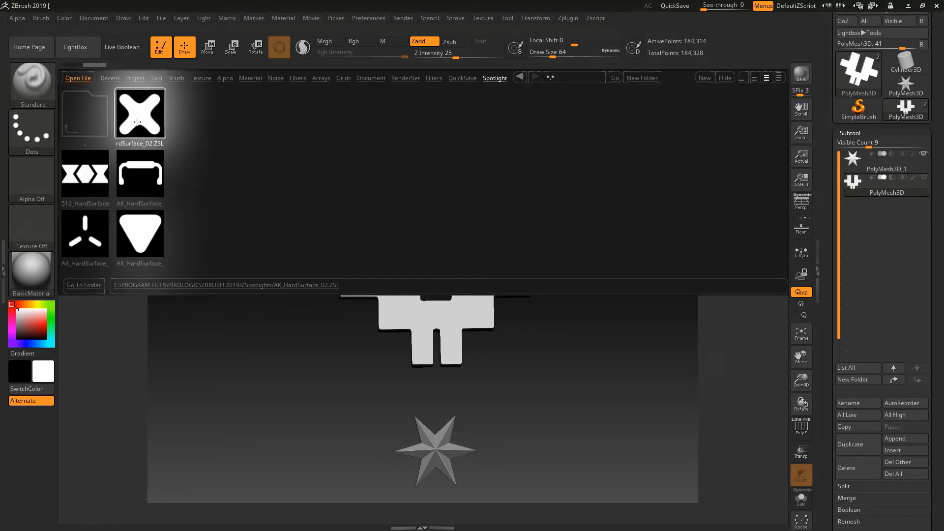
double_click(88, 185)
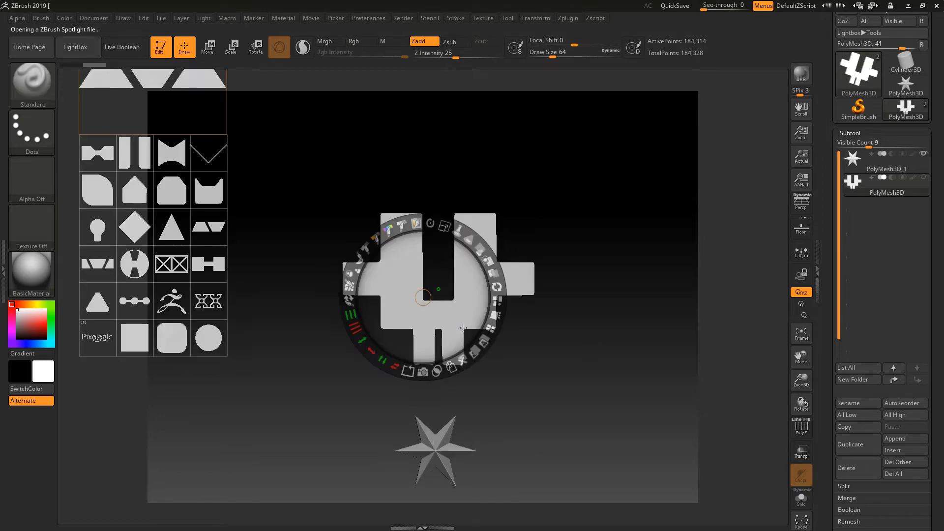
drag(426, 297, 441, 289)
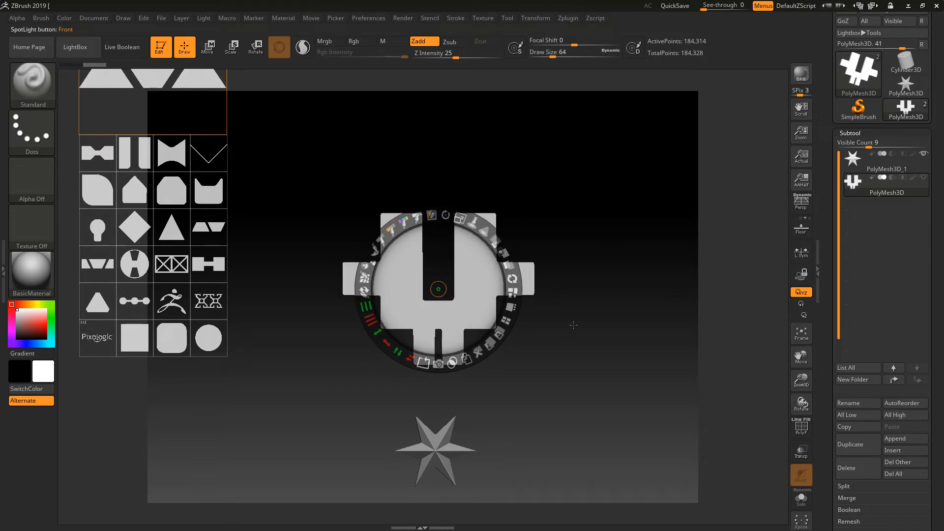
drag(573, 325, 579, 347)
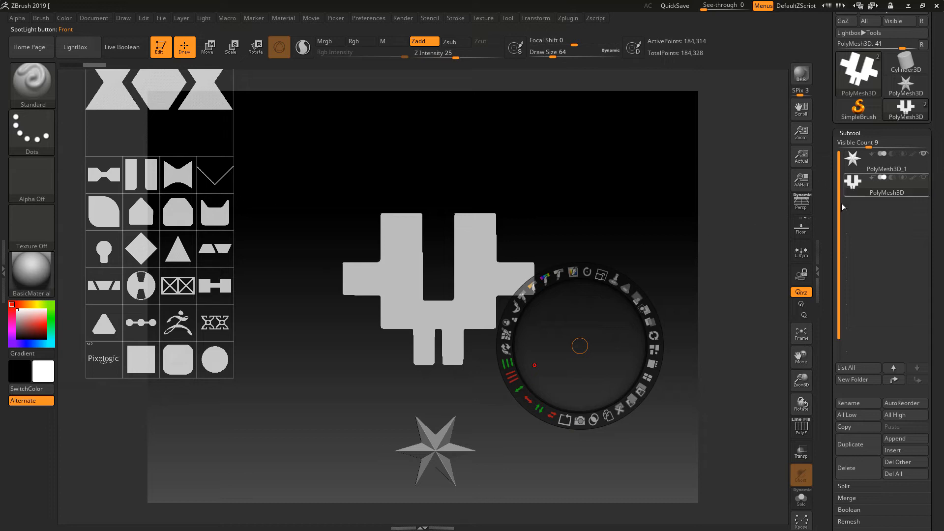
- Delete the slotted mesh subtool, keeping only the star
click(863, 158)
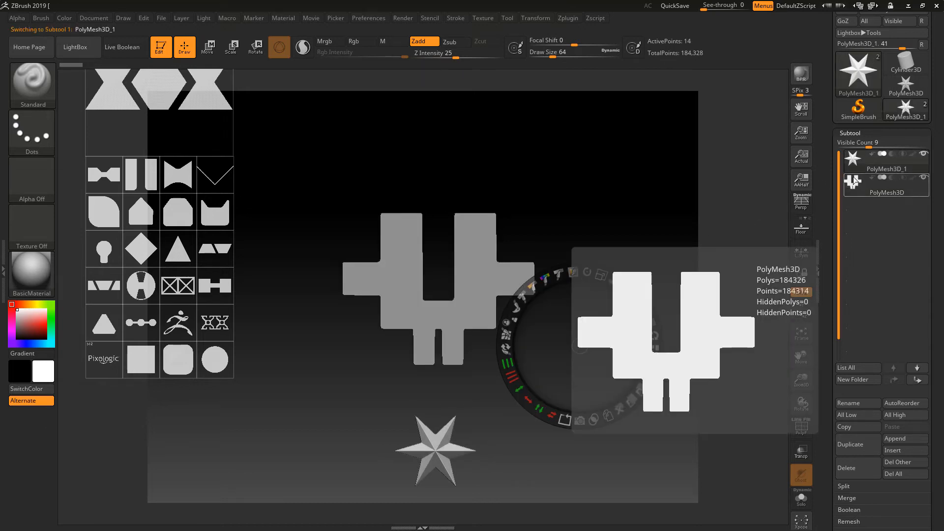
click(858, 469)
click(767, 489)
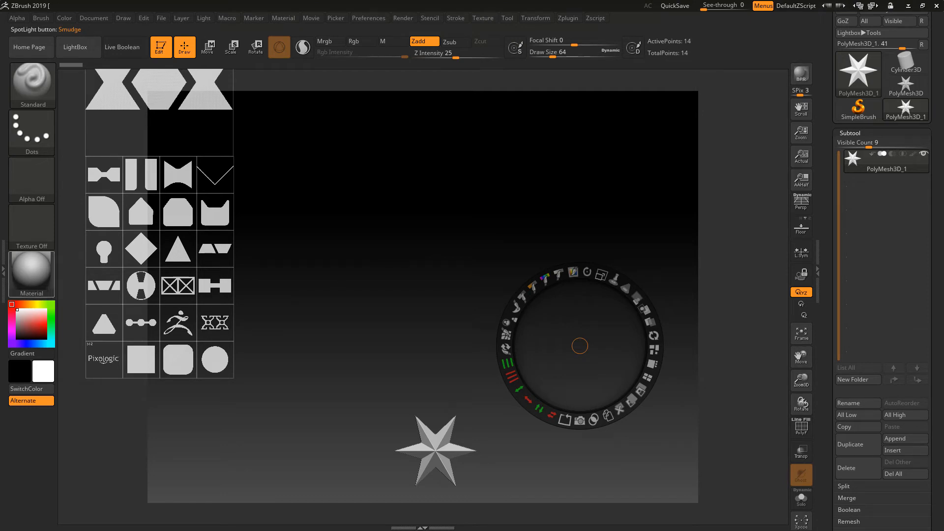
- Switch to File Explorer and examine the .ZSL files in the ZBrush 2019 ZSpotlights folder, including AK_HardSurface_01.ZSL
mouse_move(31, 273)
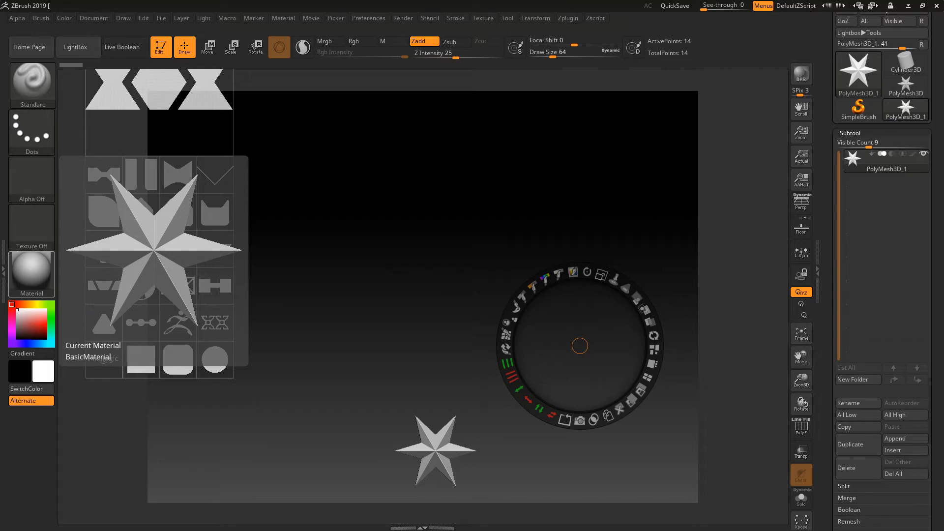
key(super+e)
drag(262, 43, 0, 0)
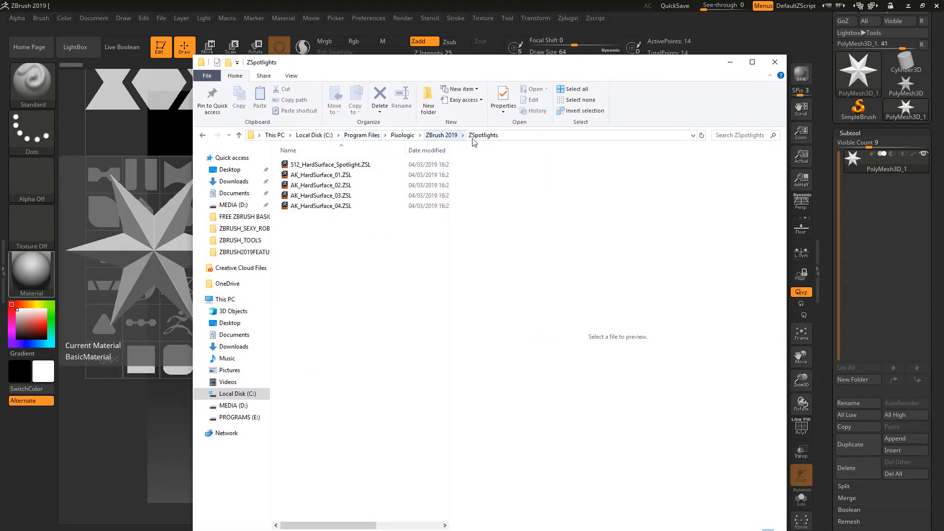
click(322, 195)
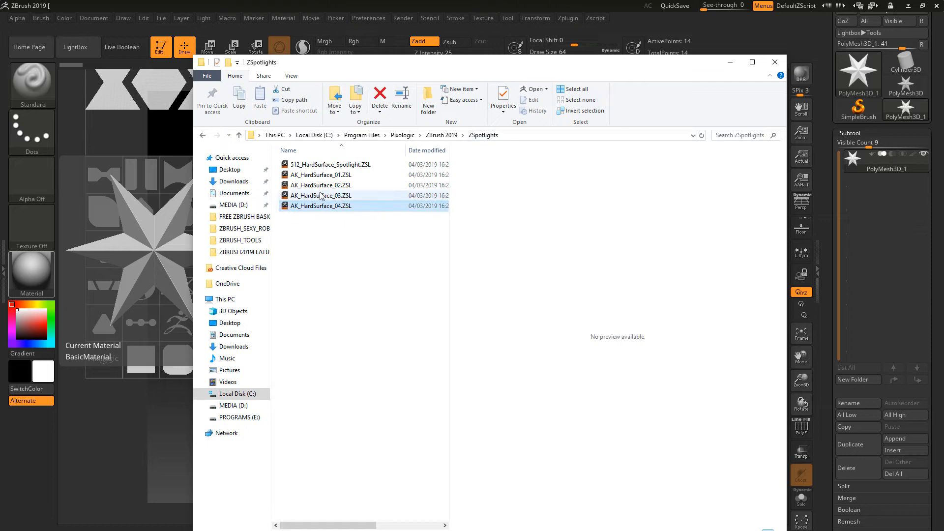
click(320, 186)
click(320, 175)
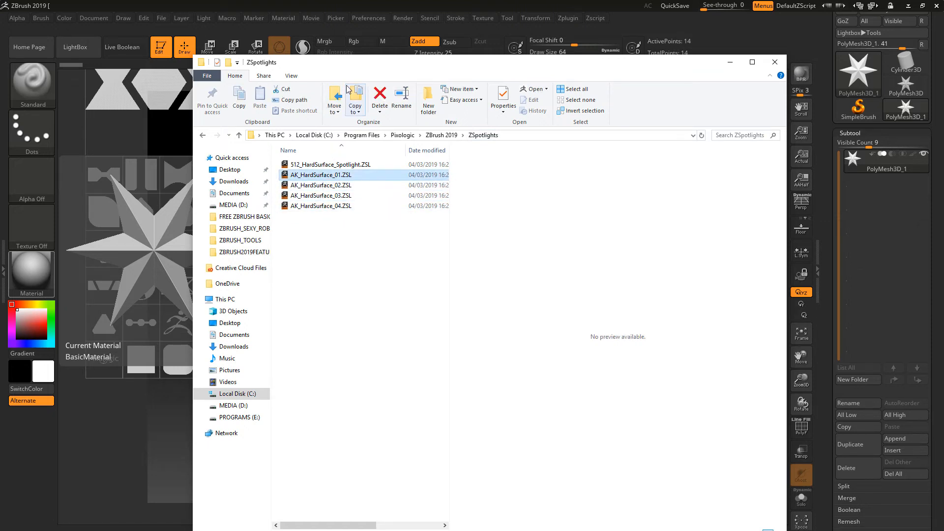
drag(343, 72, 471, 104)
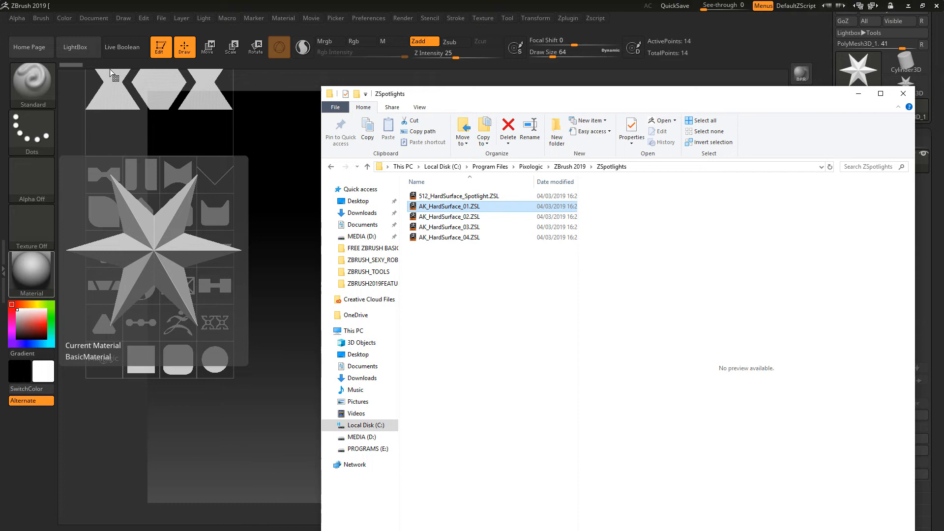
- Compare LightBox's Spotlight entries with the ZSpotlights folder contents, and return to the canvas with the loaded images
click(85, 46)
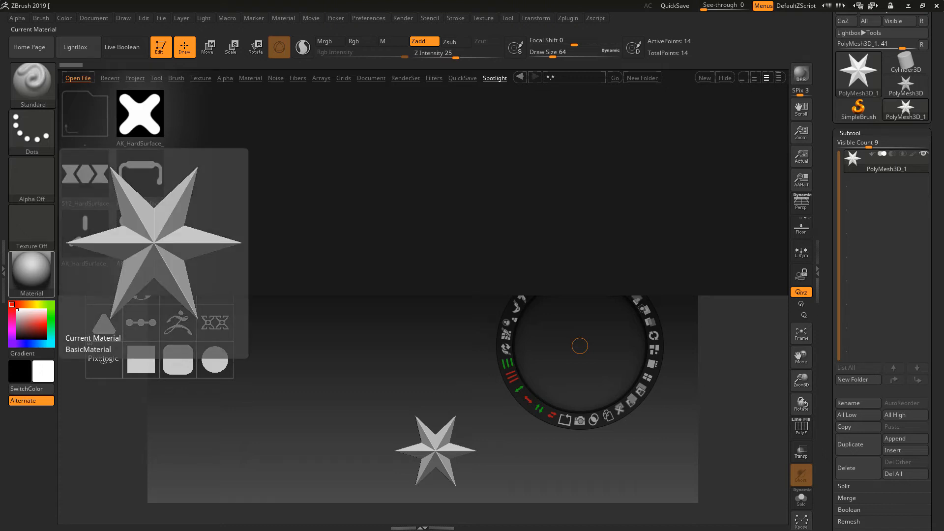
key(alt+Tab)
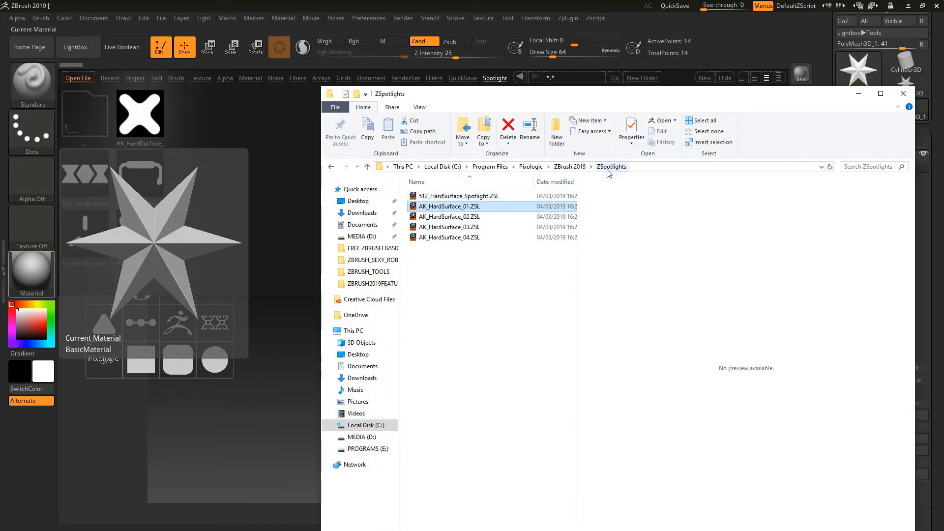
key(alt+Tab)
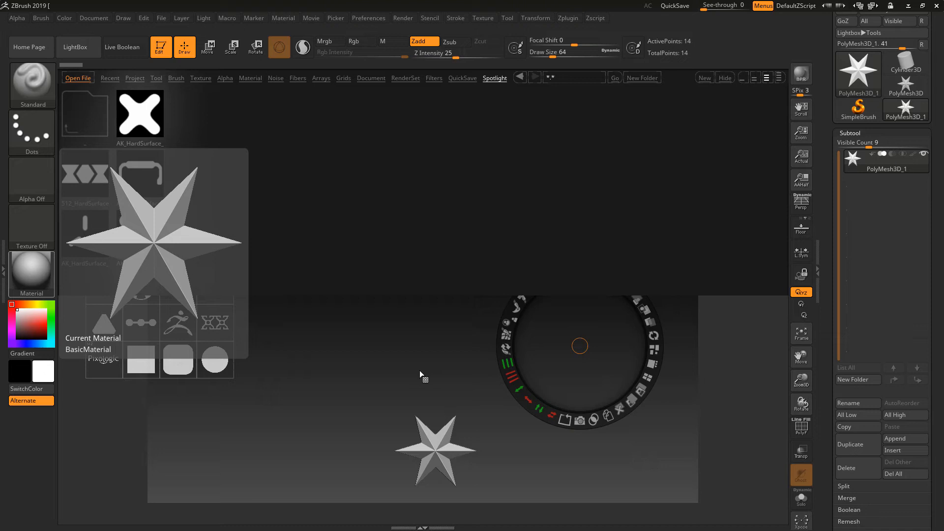
click(334, 350)
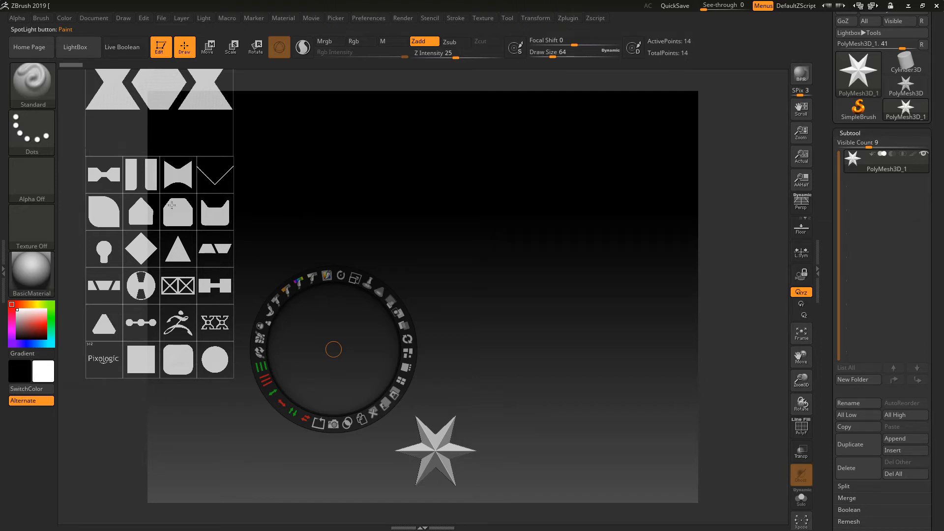
click(87, 50)
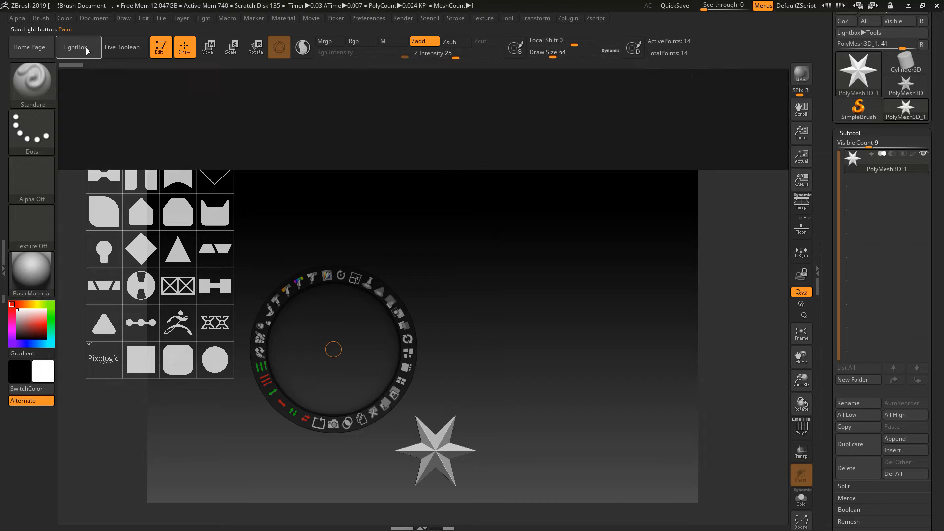
click(88, 50)
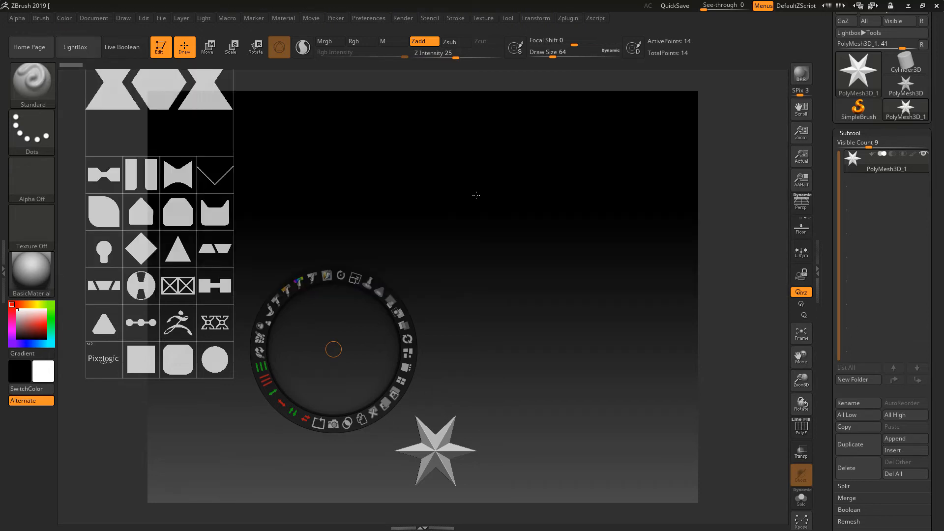
drag(334, 350, 443, 248)
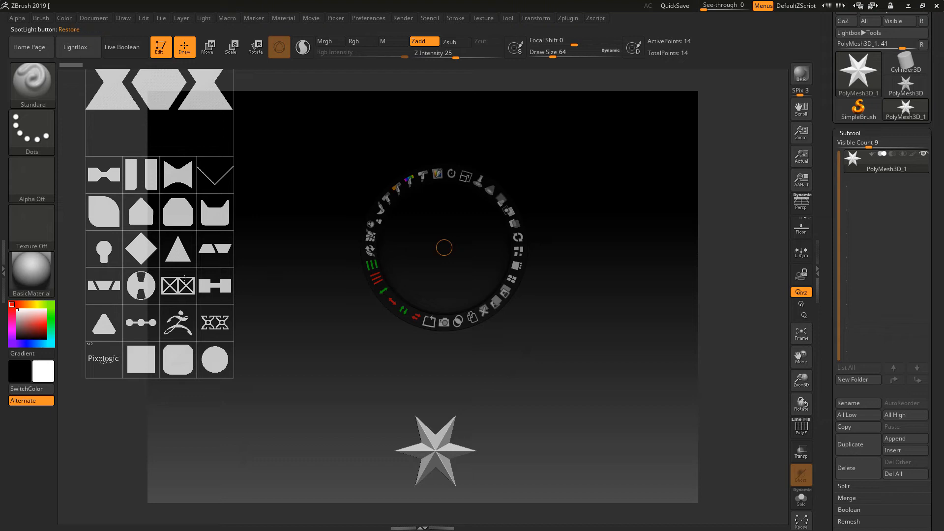
- Duplicate the Spotlight image of the double-X crossed frame, move the copy onto the open canvas, and enlarge it to roughly four times its size
click(177, 285)
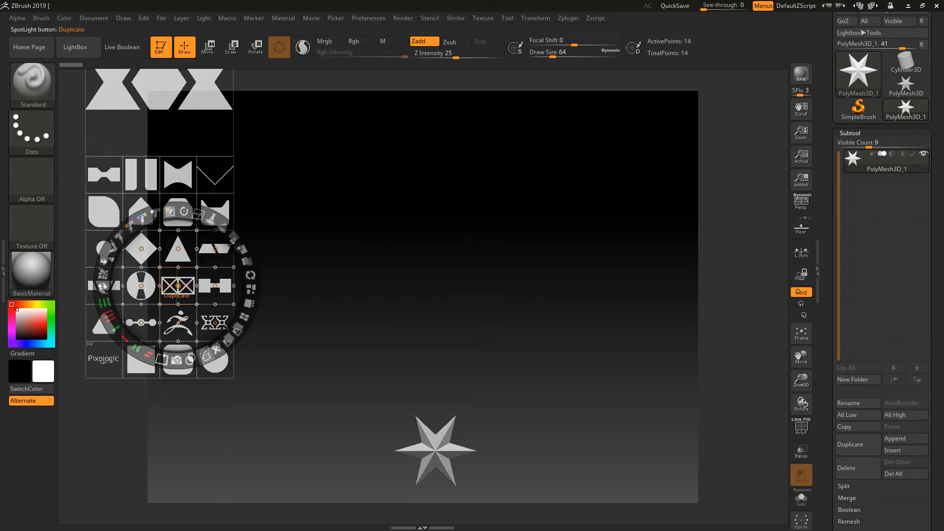
click(206, 354)
drag(430, 288, 647, 285)
click(398, 285)
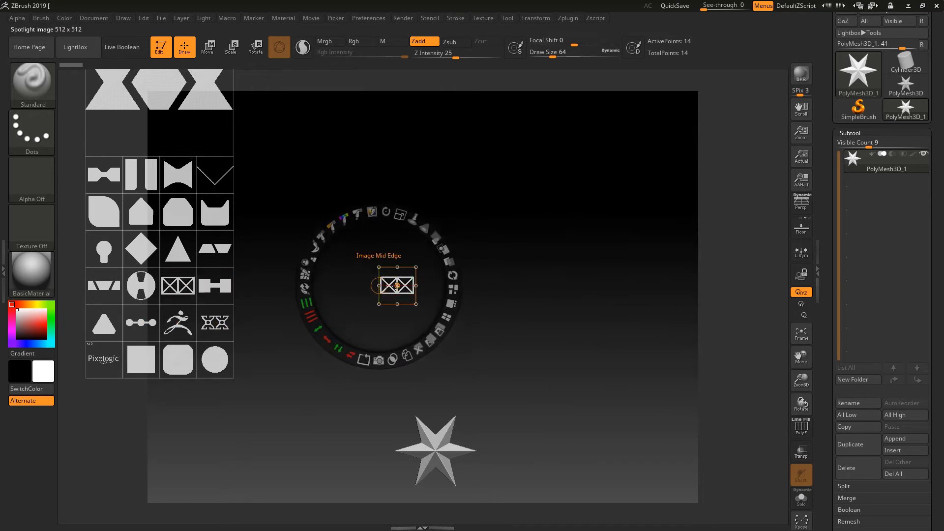
drag(417, 218, 355, 388)
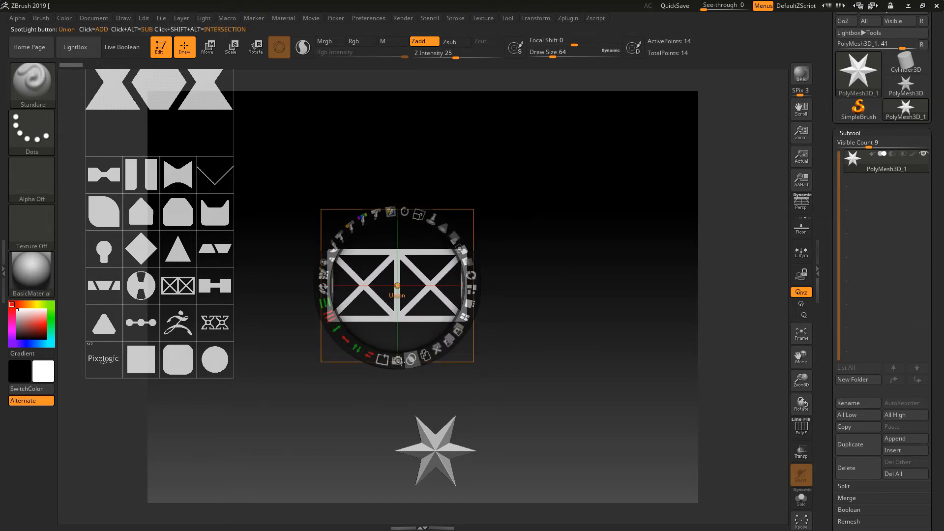
- Convert the enlarged crossed-frame image into a mesh with Snapshot3D, then hide Spotlight and inspect the mesh's wireframe
click(401, 361)
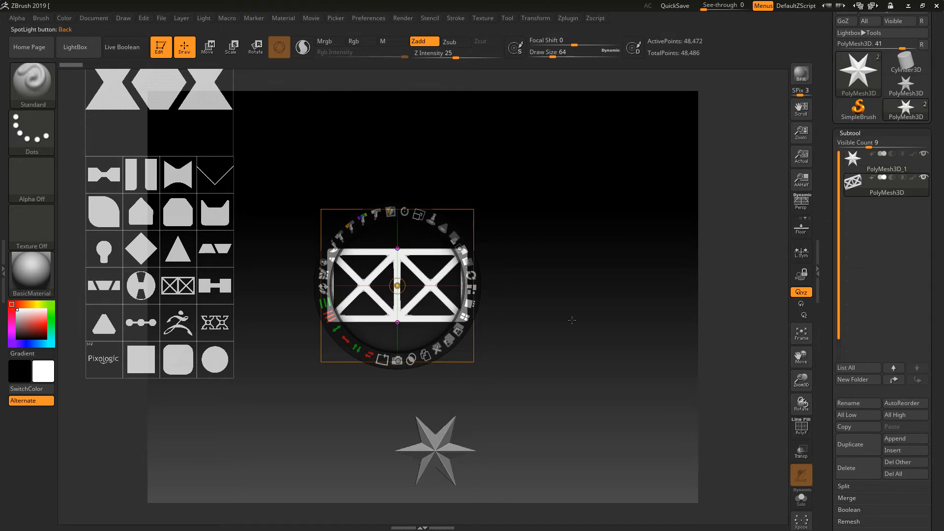
key(shift)
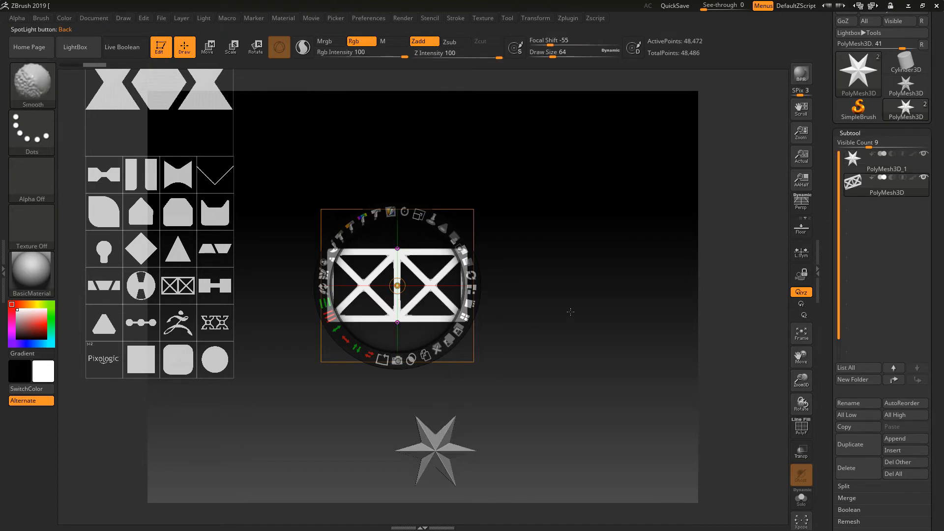
key(shift+z)
mouse_move(578, 310)
mouse_down()
mouse_move(544, 324)
mouse_move(597, 293)
mouse_move(584, 301)
mouse_move(575, 254)
mouse_move(619, 409)
mouse_move(613, 362)
mouse_move(645, 356)
mouse_move(659, 406)
mouse_up()
click(810, 431)
drag(618, 331, 605, 274)
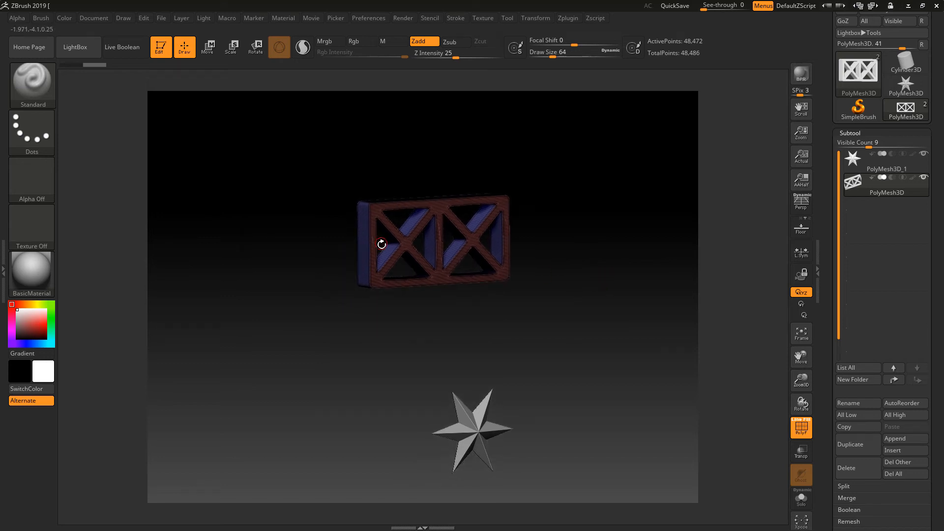
drag(669, 295, 586, 277)
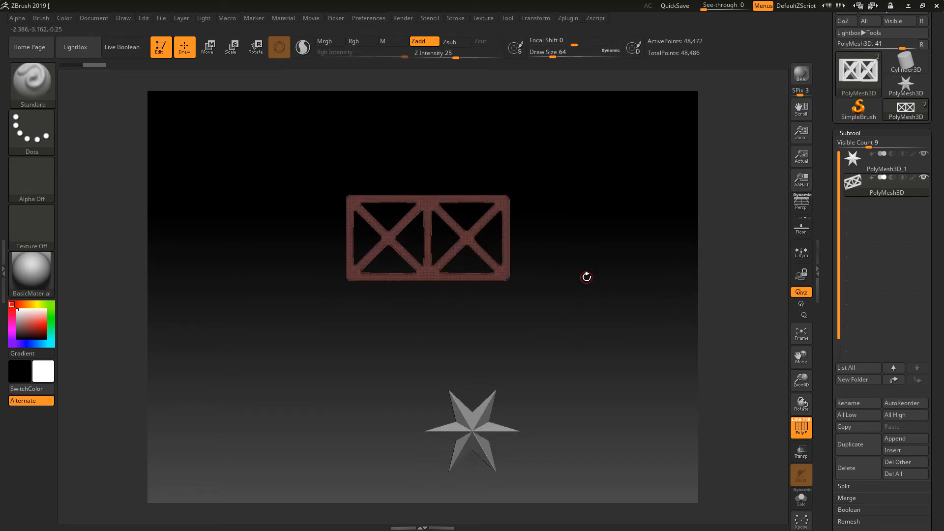
- Delete the crossed-frame mesh subtool, turn off PolyFrame, and frame the remaining star
click(863, 472)
click(770, 492)
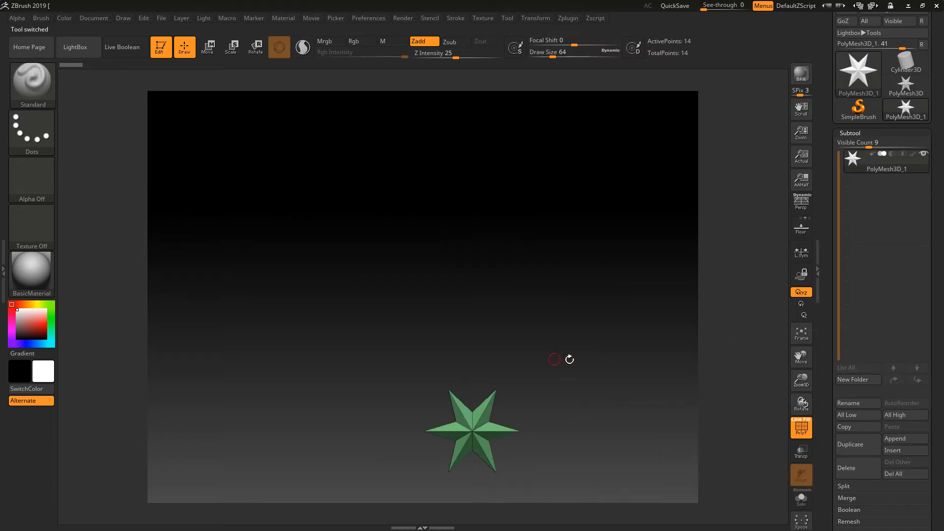
click(801, 427)
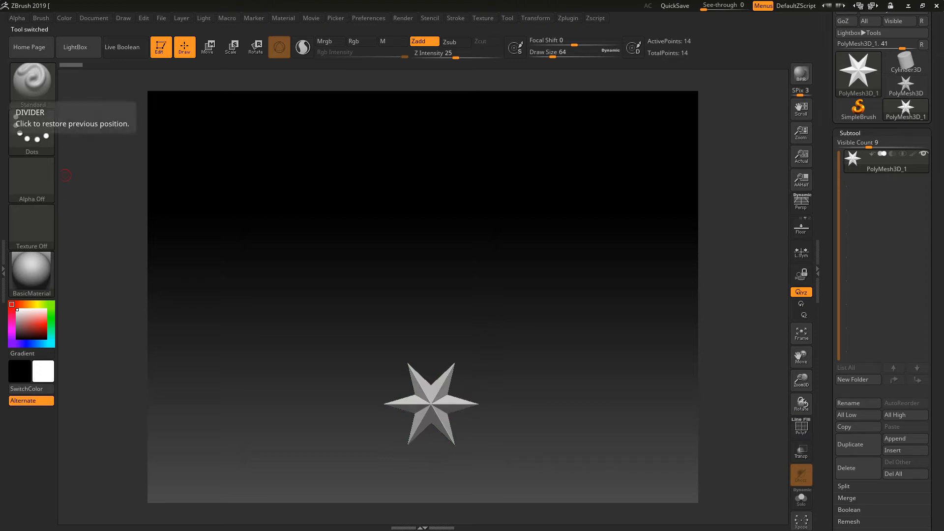
key(f)
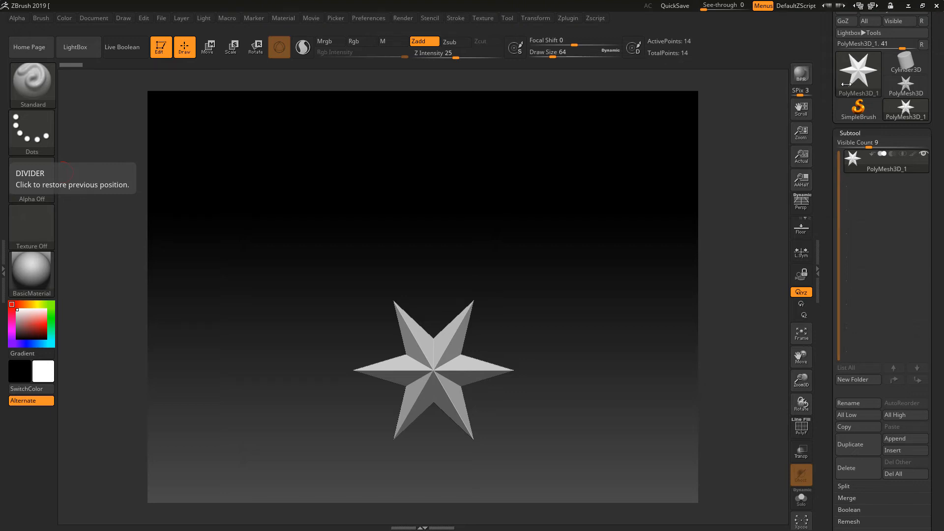
- Switch the active tool to the Cylinder3D primitive and tilt it so its top cap shows
click(846, 84)
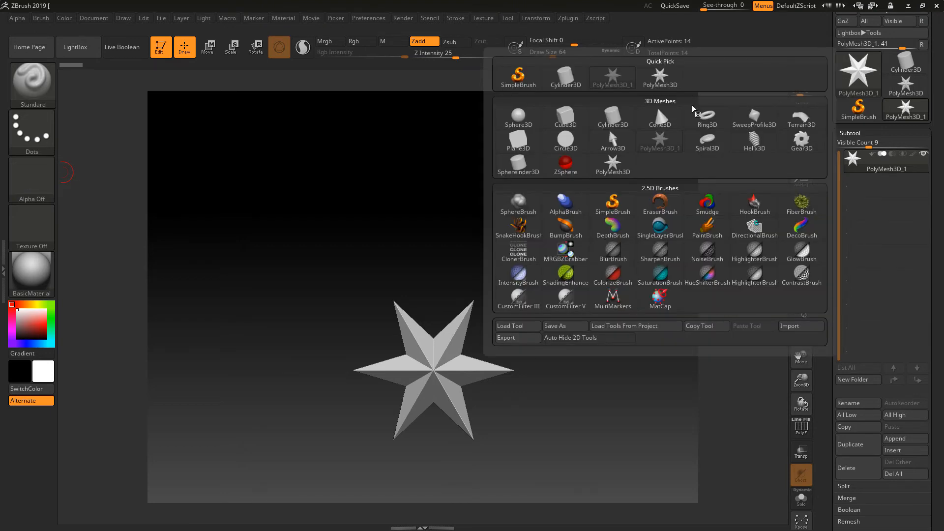
click(613, 115)
drag(626, 280, 674, 387)
- Make the cylinder octagonal by setting its HDivide initialization value to 8
drag(939, 425, 939, 369)
click(858, 390)
drag(875, 424, 873, 466)
click(842, 407)
text(19)
key(Return)
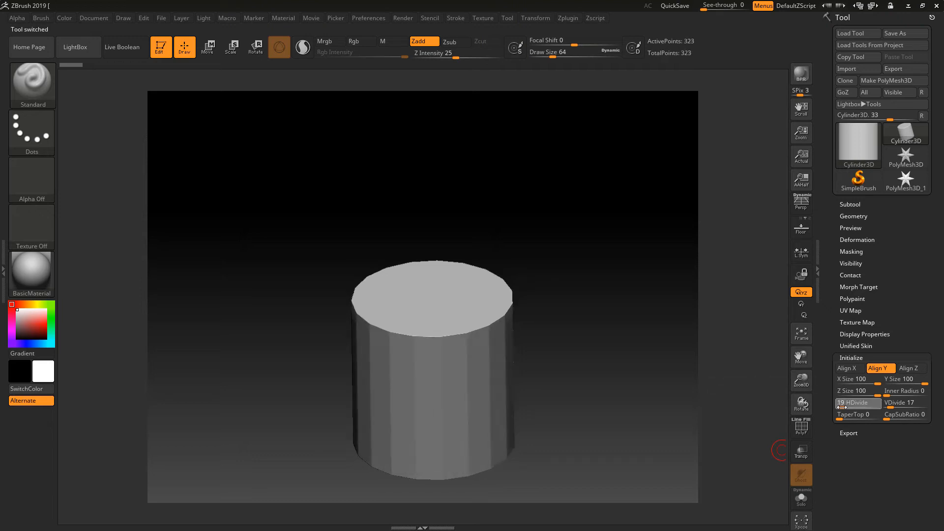
drag(842, 407, 840, 407)
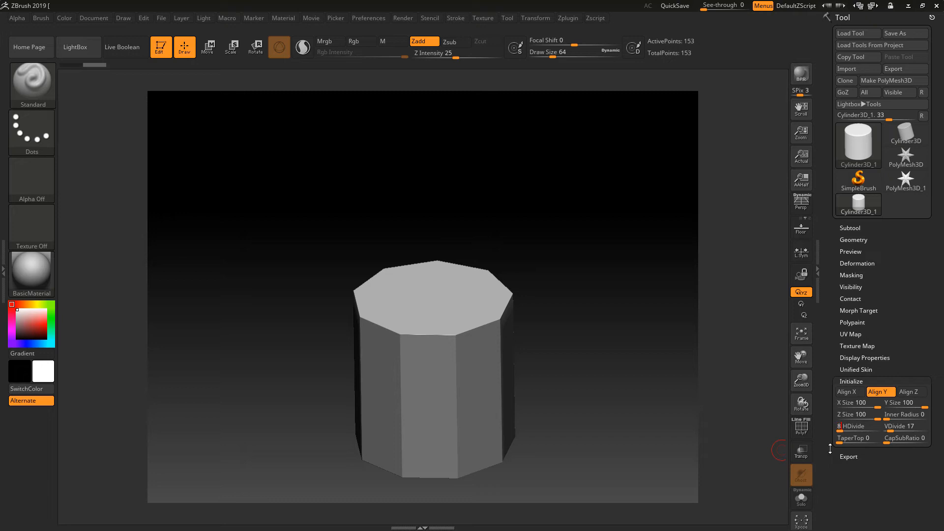
key(Return)
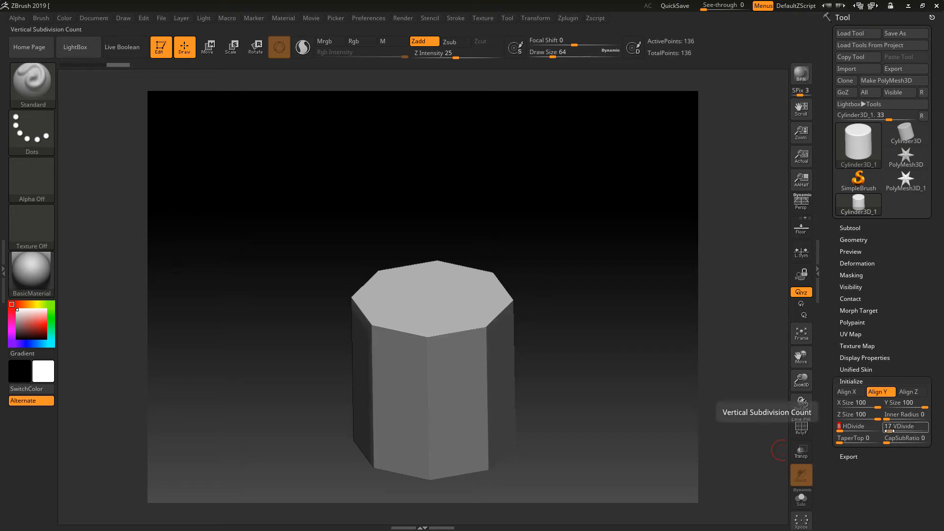
click(800, 431)
click(799, 432)
alt+drag(600, 393, 594, 319)
drag(618, 281, 613, 342)
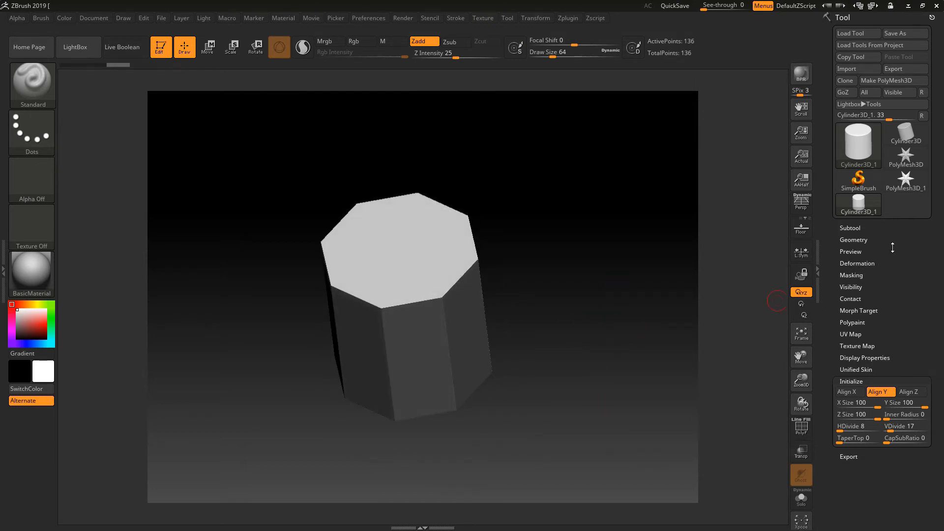
- Convert the octagonal cylinder to a PolyMesh3D and duplicate it as a second subtool
click(891, 80)
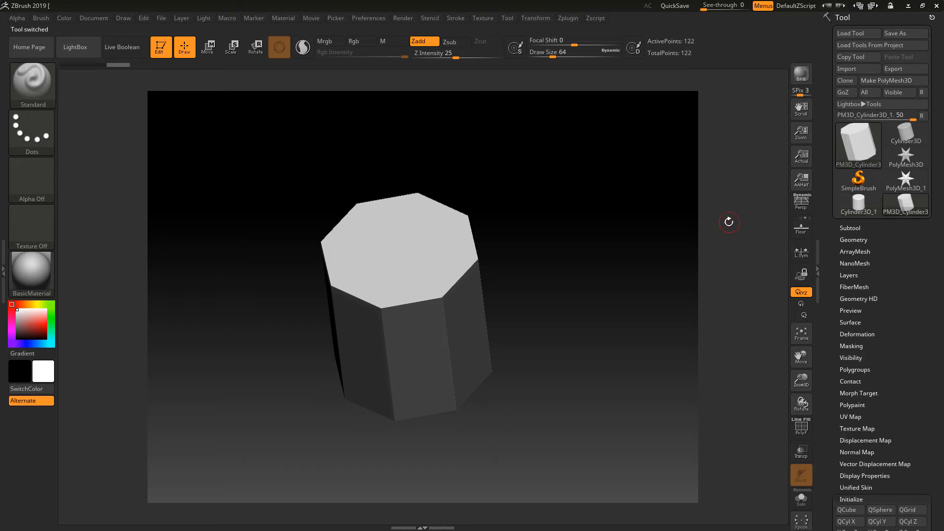
click(855, 228)
scroll(936, 413, down, 5)
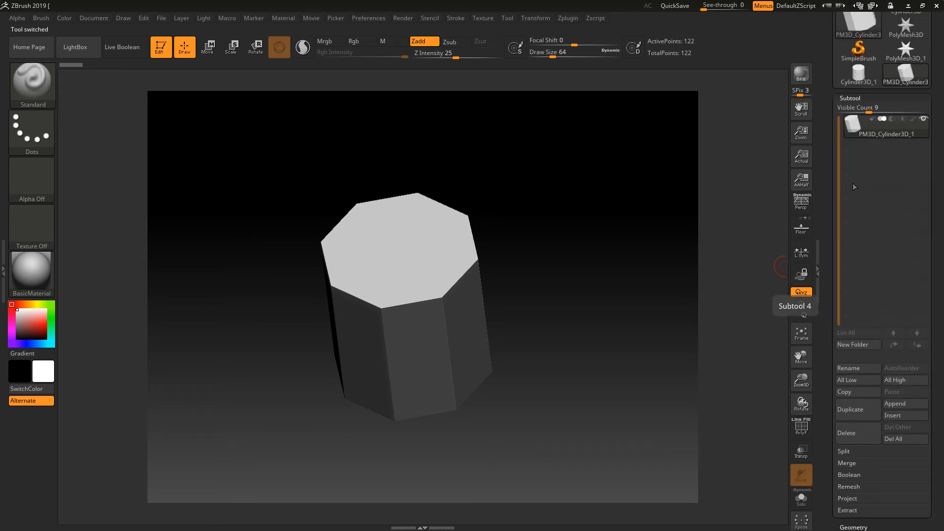
click(858, 411)
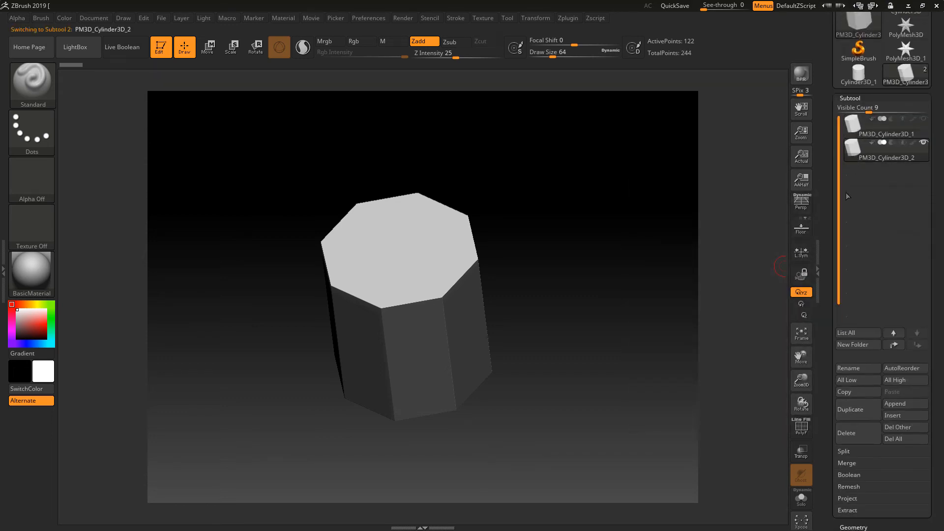
- Scale the duplicate into a narrower, taller shaft passing through the original cylinder, and show the original subtool again
click(231, 47)
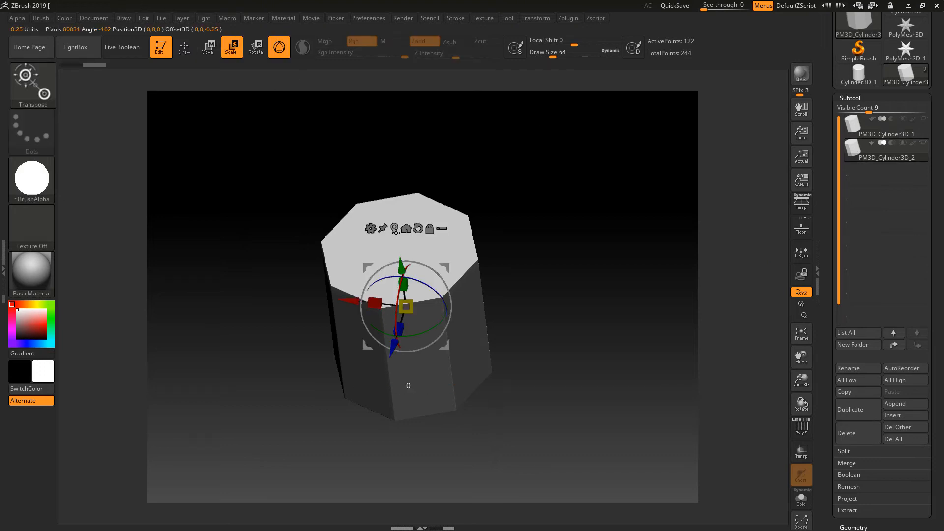
drag(406, 306, 384, 123)
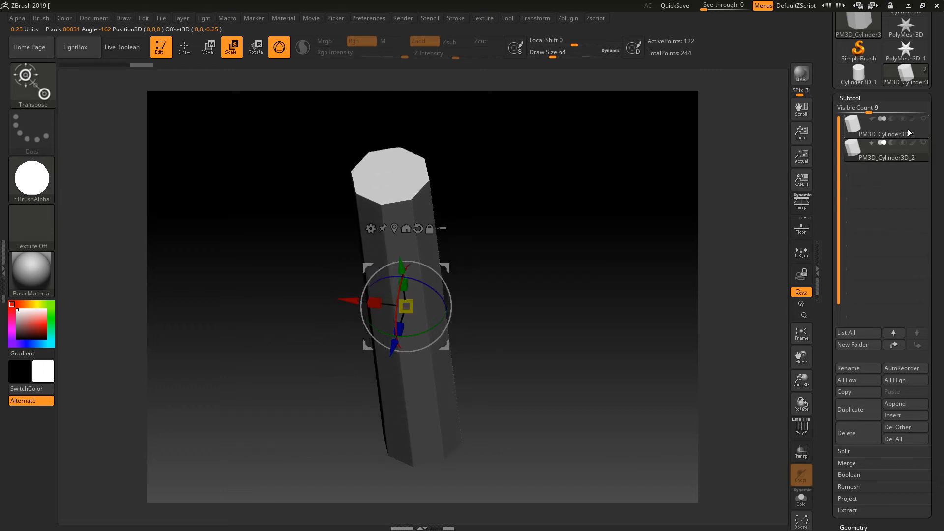
click(925, 119)
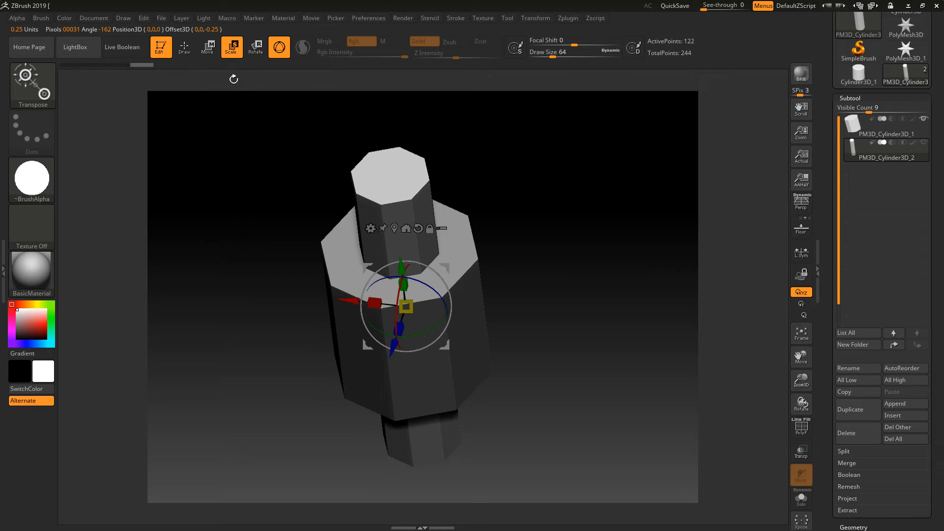
- Enable Live Boolean and set the narrow shaft subtool to subtraction so it cuts a hole through the wide cylinder
click(128, 47)
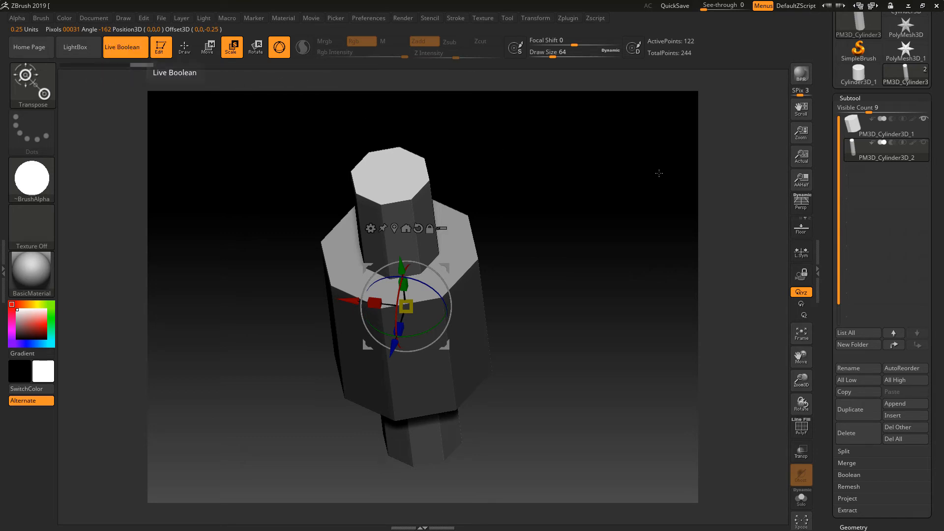
click(894, 142)
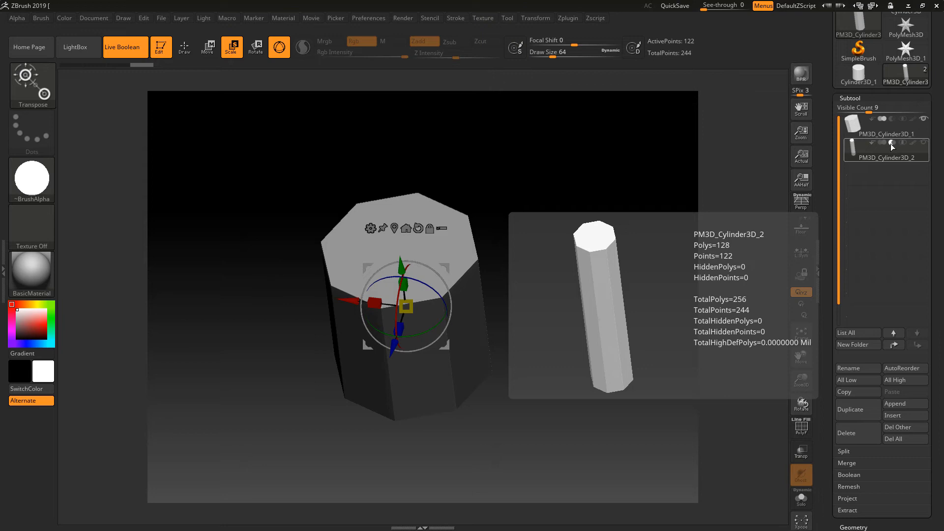
click(856, 125)
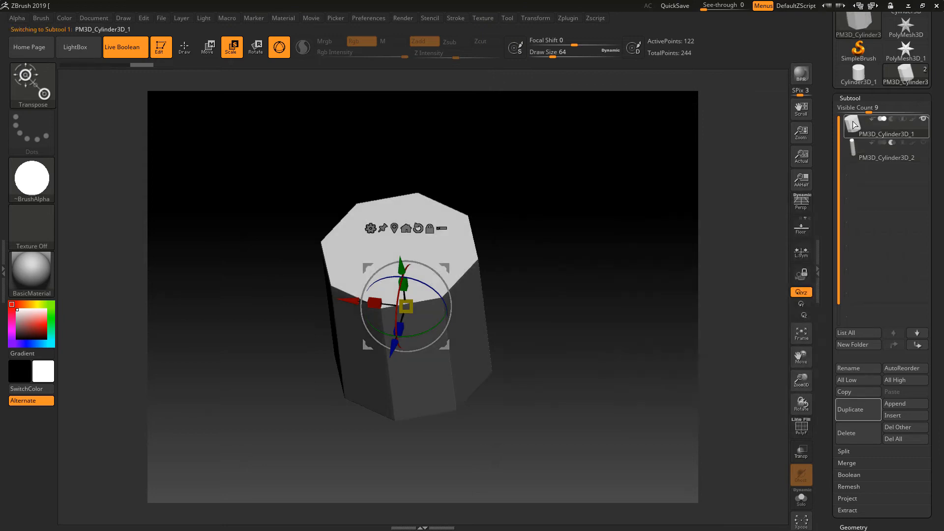
click(923, 143)
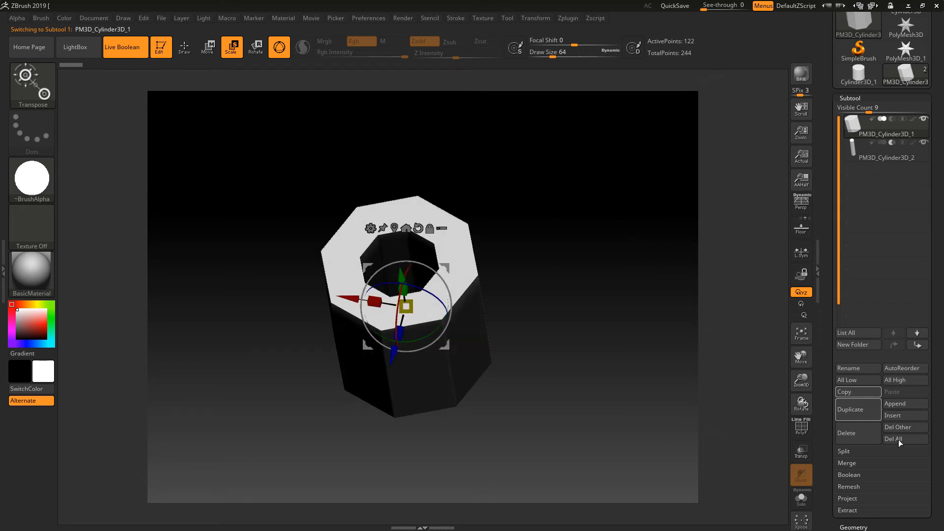
- Generate the Boolean mesh from both cylinders and switch to the resulting UMesh tool
click(856, 475)
click(865, 486)
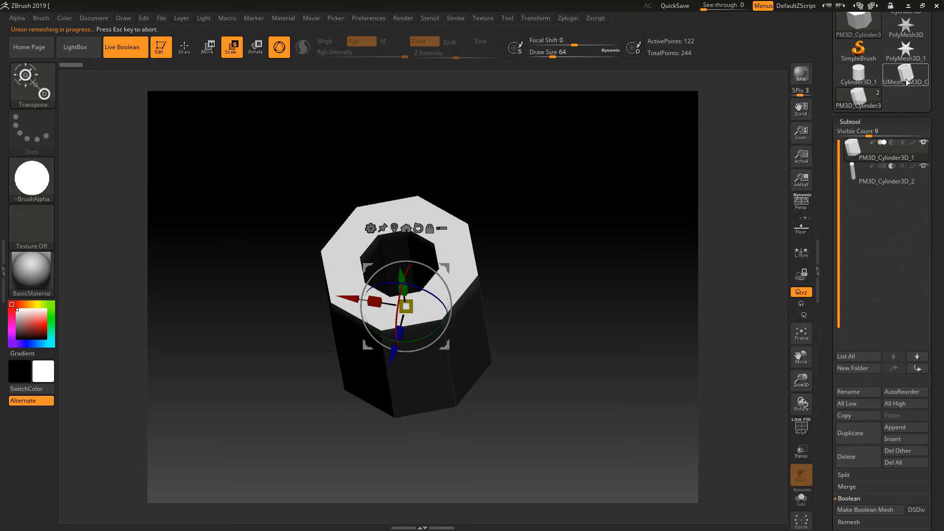
click(905, 75)
- Create an alpha from the octagonal ring mesh seen face-on, scaled down to leave a black margin, at map size 512
drag(609, 228, 611, 238)
shift+drag(609, 203, 606, 235)
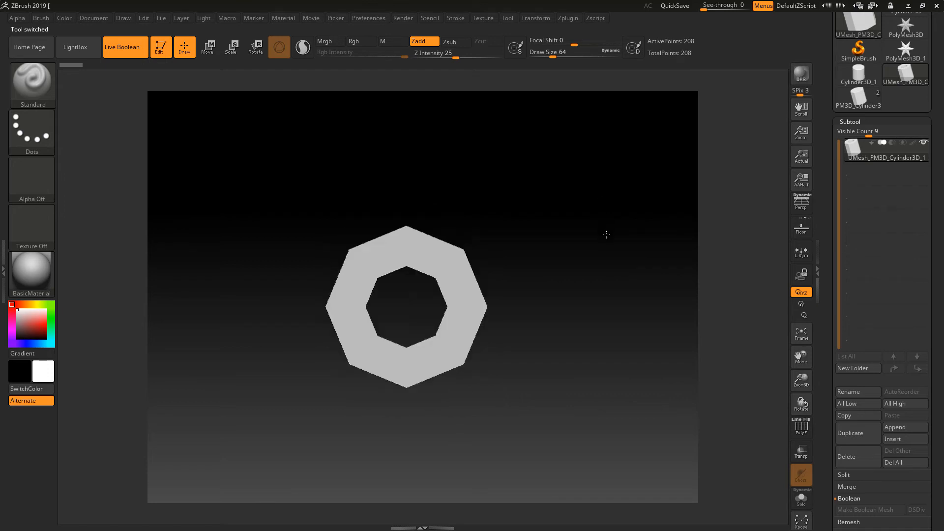
alt+drag(549, 277, 579, 305)
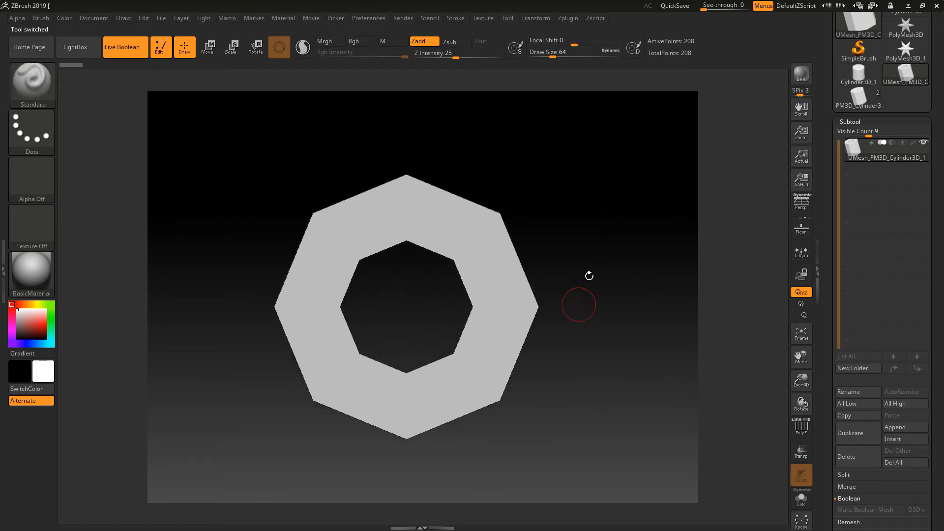
alt+drag(588, 262, 596, 266)
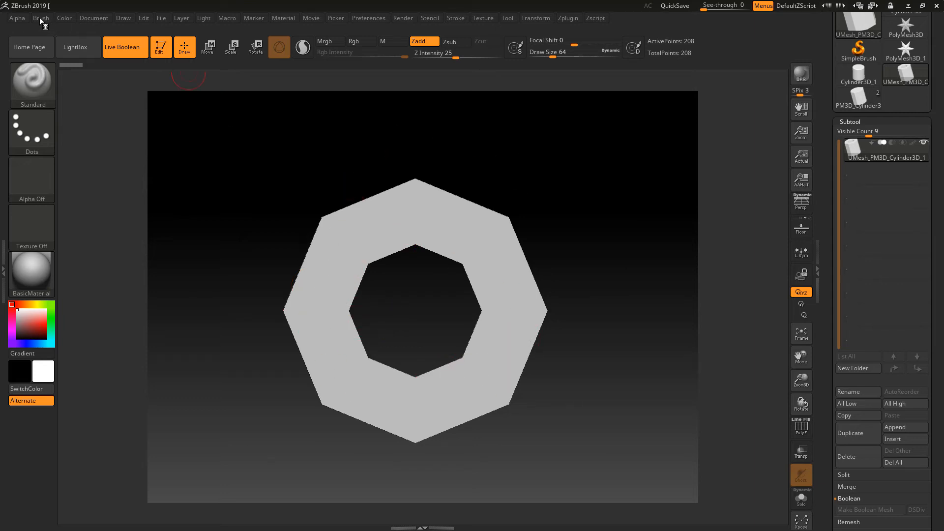
click(19, 19)
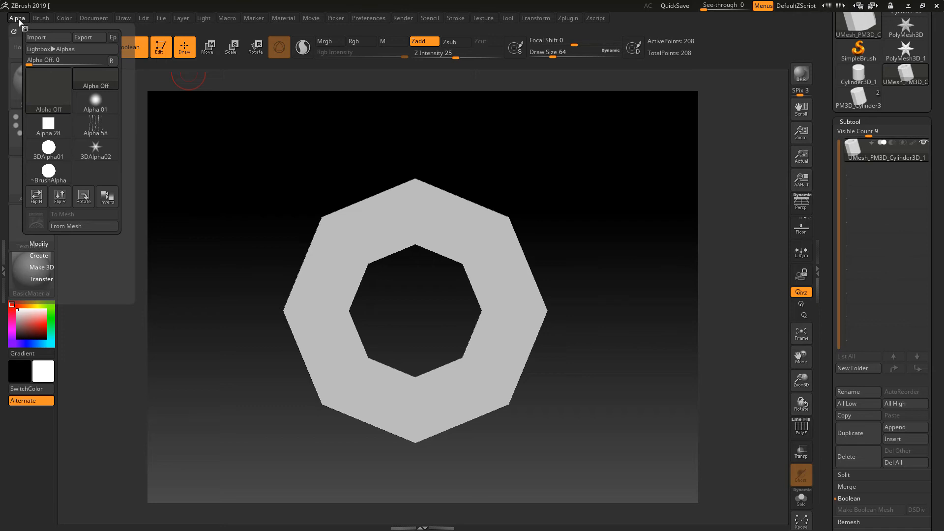
click(73, 226)
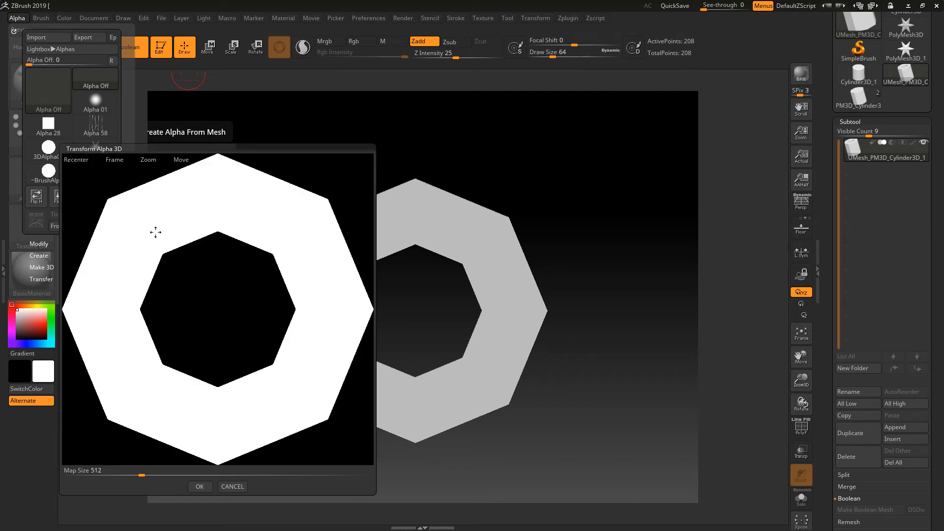
drag(148, 161, 147, 171)
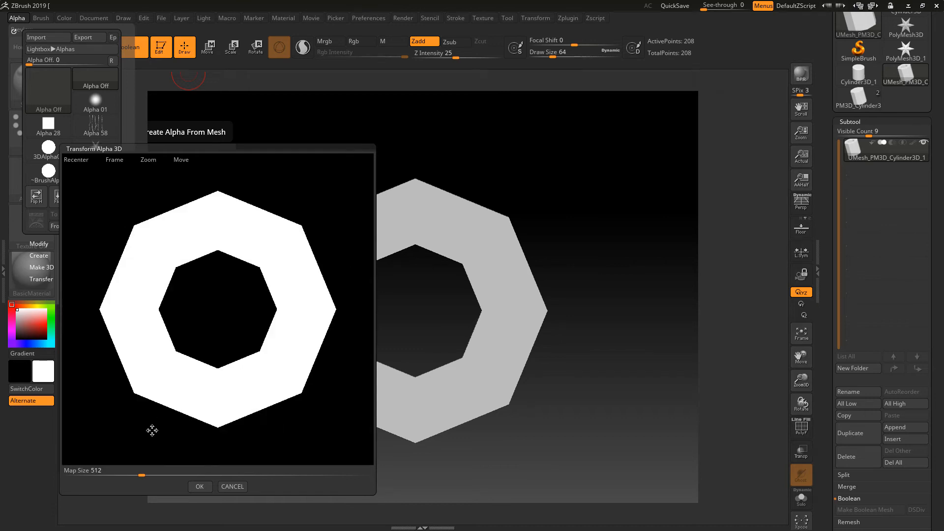
click(140, 476)
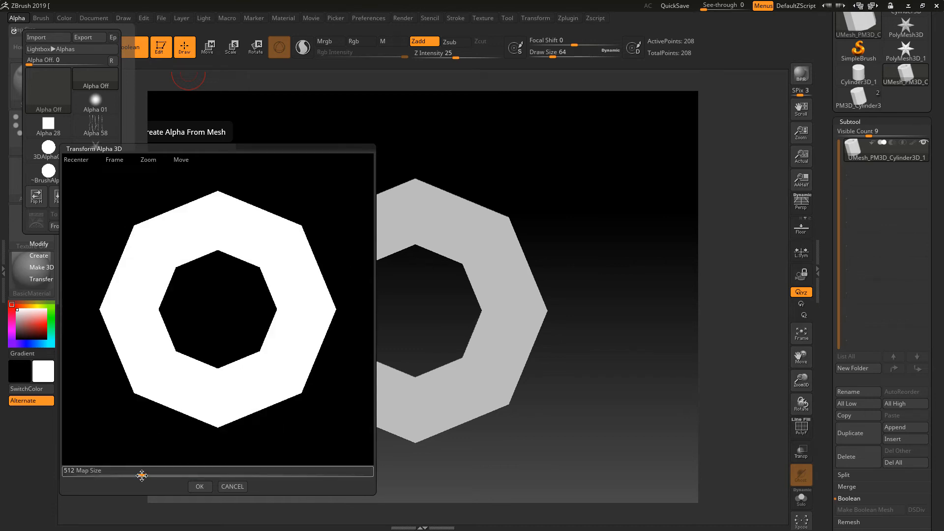
click(123, 441)
click(199, 487)
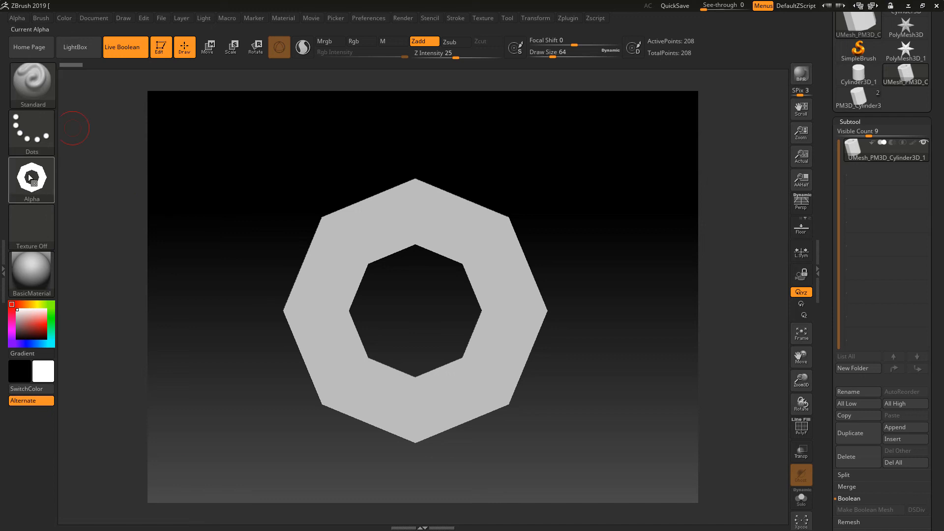
- Add the new octagonal ring alpha to Spotlight as a source image
mouse_move(31, 179)
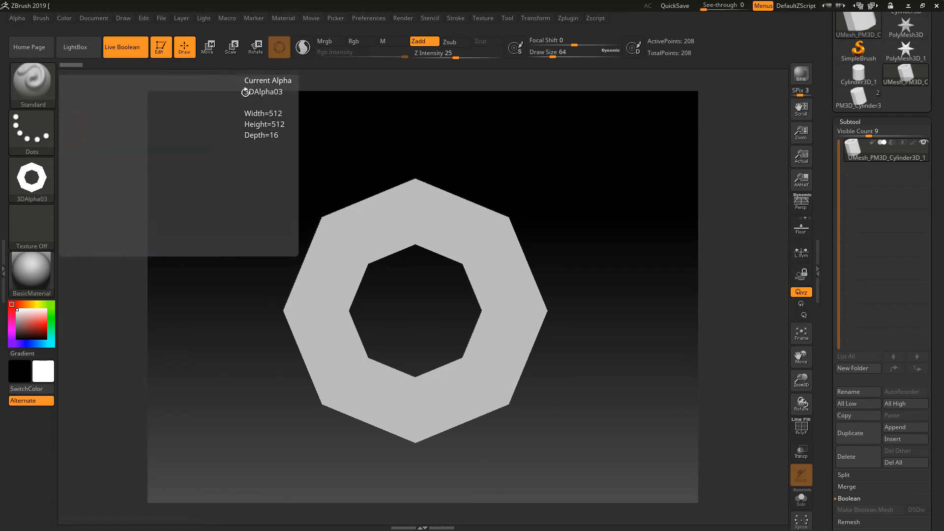
click(485, 16)
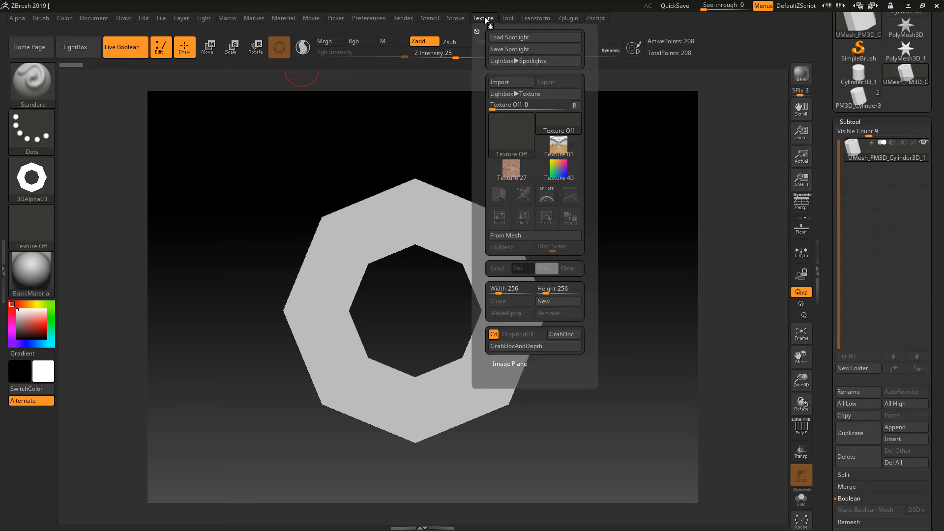
mouse_move(513, 137)
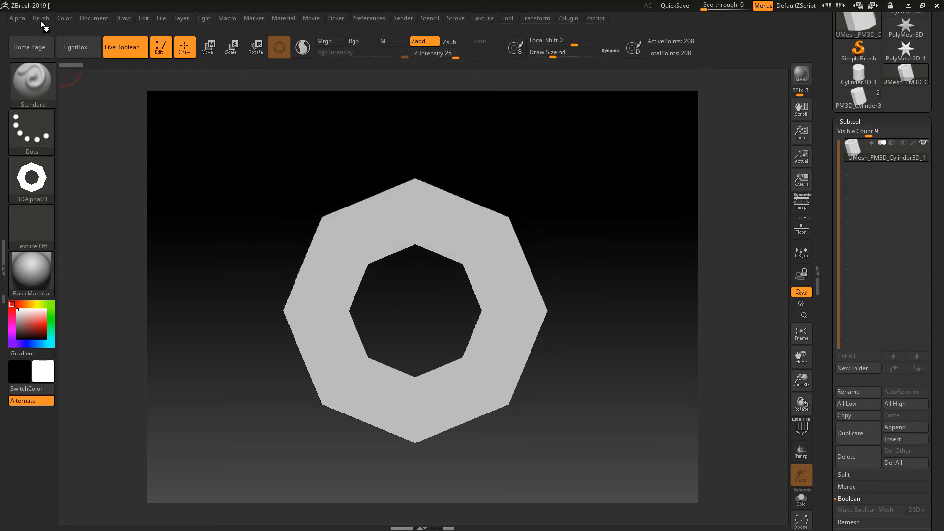
click(17, 19)
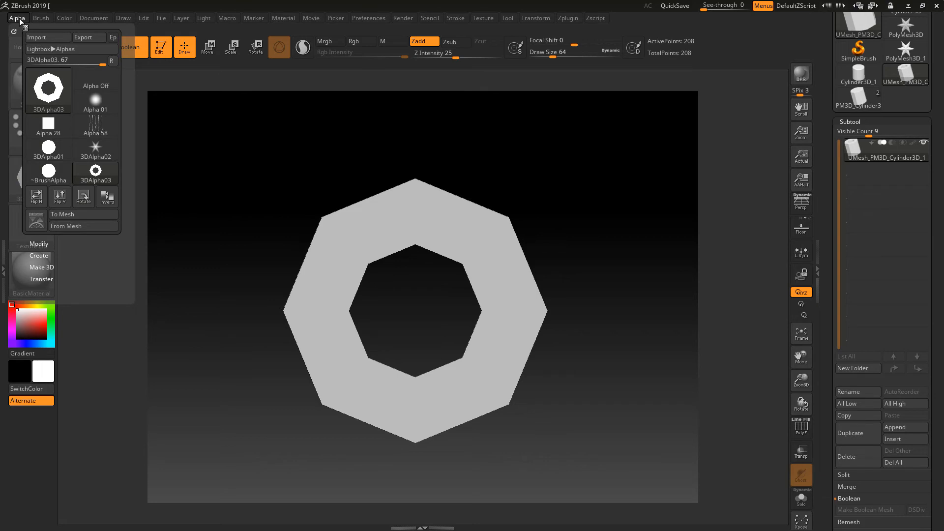
click(37, 219)
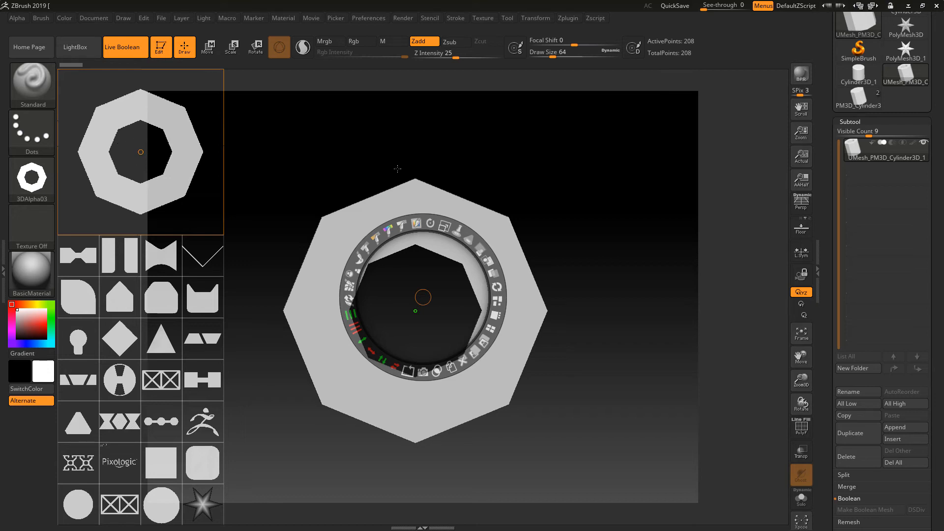
- Switch to the PolyMesh3D star as the active tool, facing front, with the Spotlight images shown again
click(910, 29)
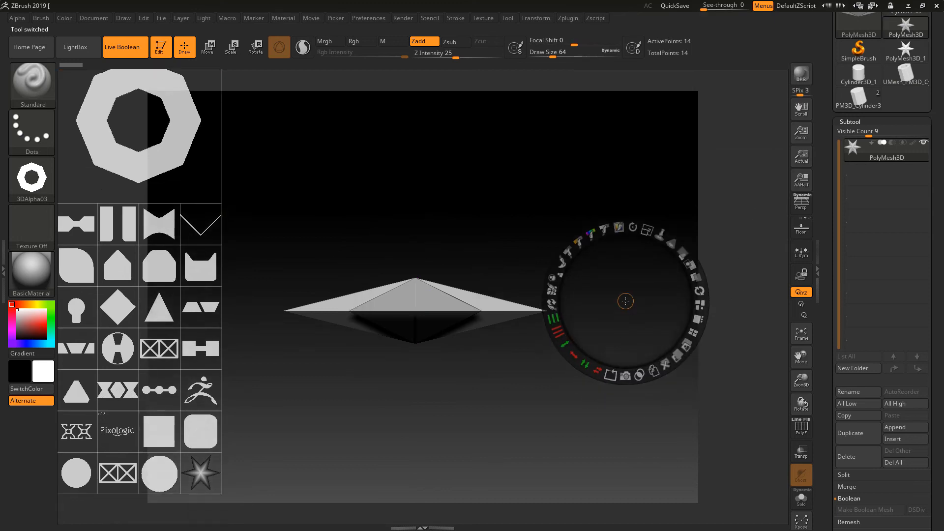
drag(625, 301, 622, 315)
key(shift+z)
mouse_move(601, 362)
mouse_down()
mouse_move(597, 257)
mouse_move(632, 289)
mouse_move(547, 213)
mouse_move(563, 377)
mouse_move(564, 349)
mouse_up()
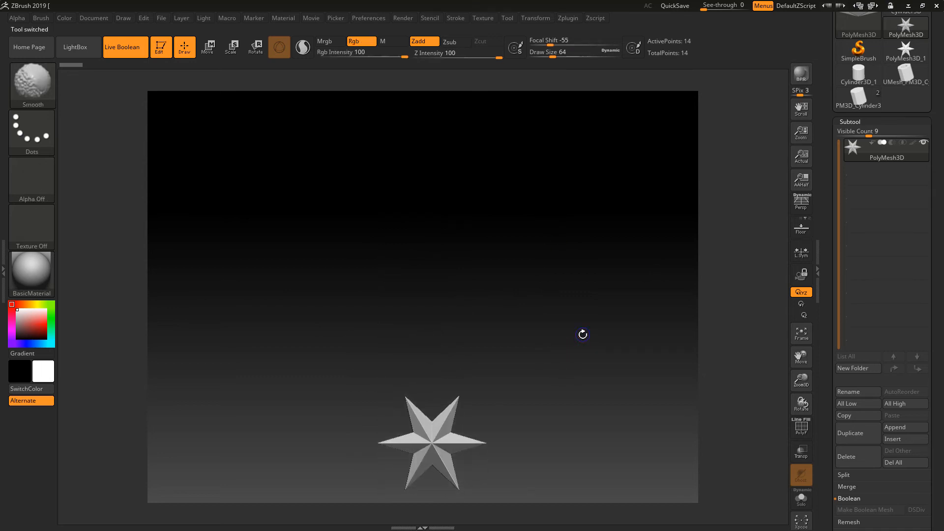
key(shift+z)
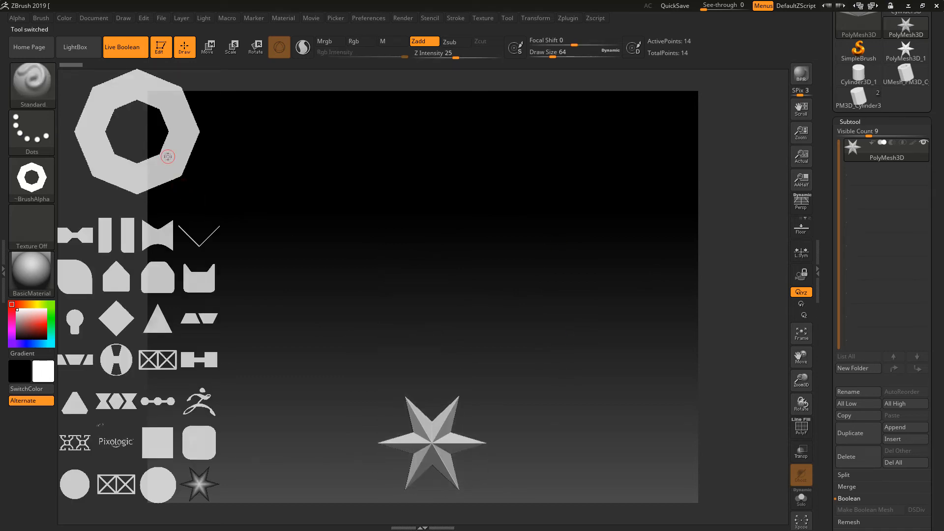
- Duplicate the octagonal ring image in Spotlight, place the copy above the star and enlarge it
click(161, 156)
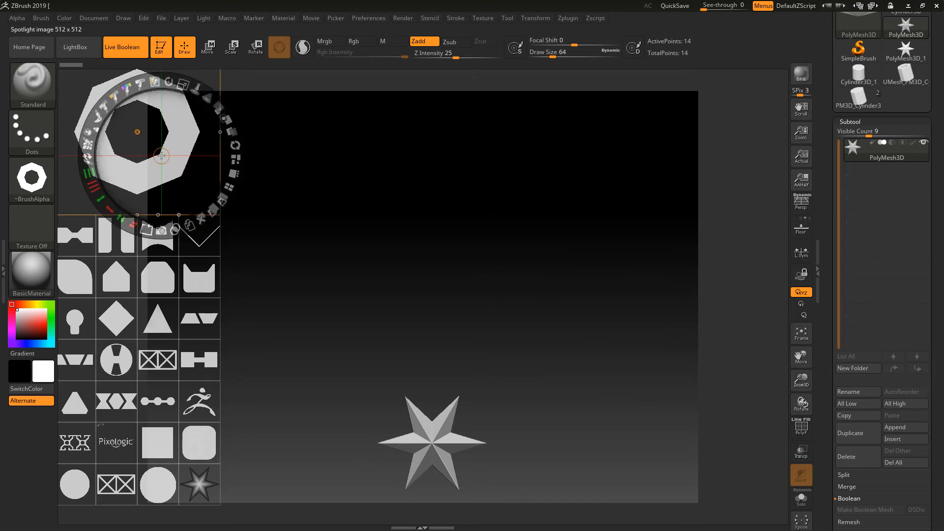
click(190, 224)
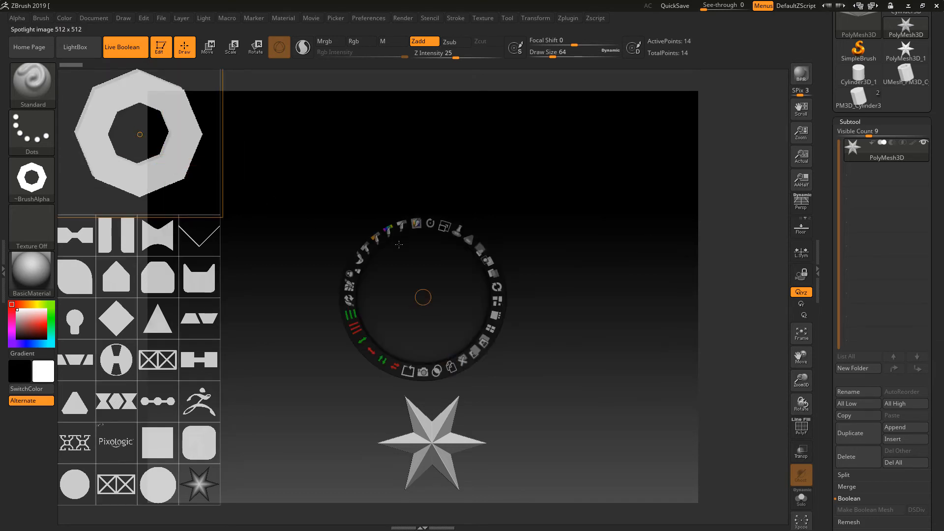
click(141, 133)
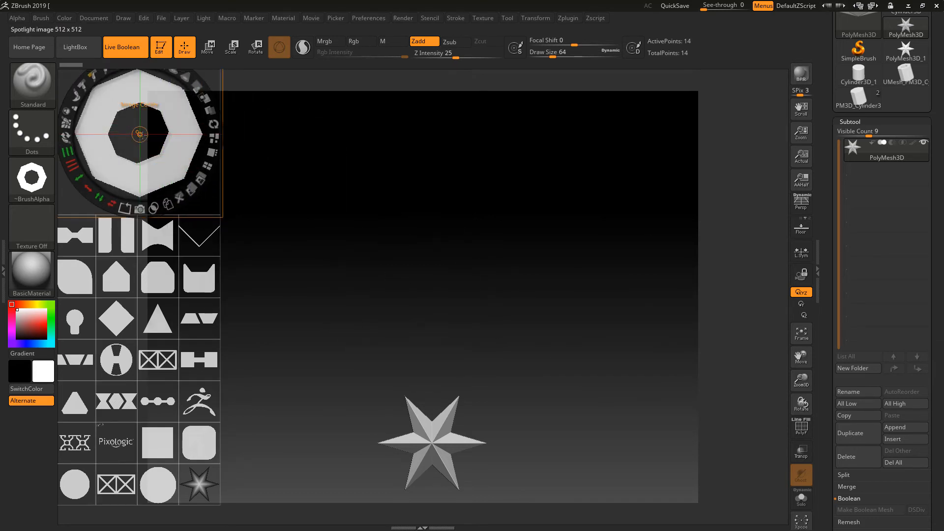
drag(161, 120, 451, 245)
drag(449, 190, 489, 193)
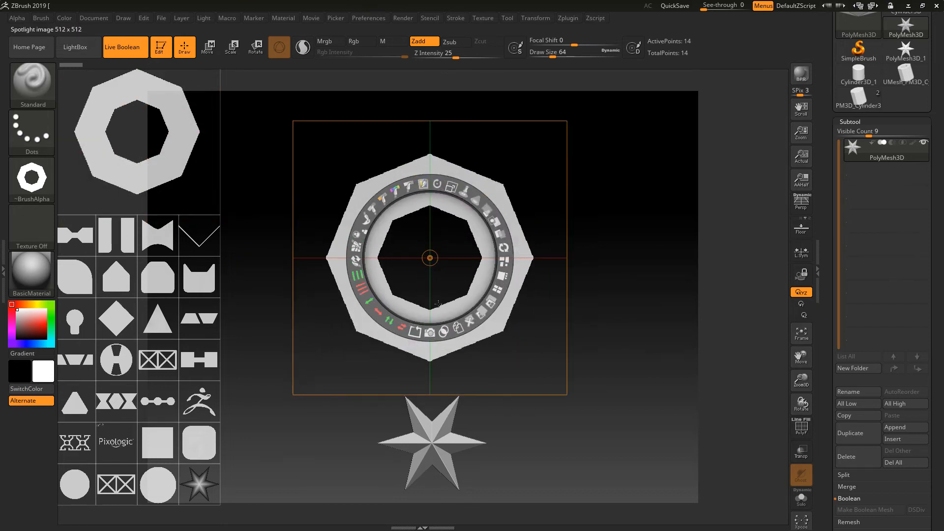
- Turn the enlarged ring image into a mesh subtool with Snapshot3D, leave Spotlight and set the brush alpha to Alpha Off
click(430, 333)
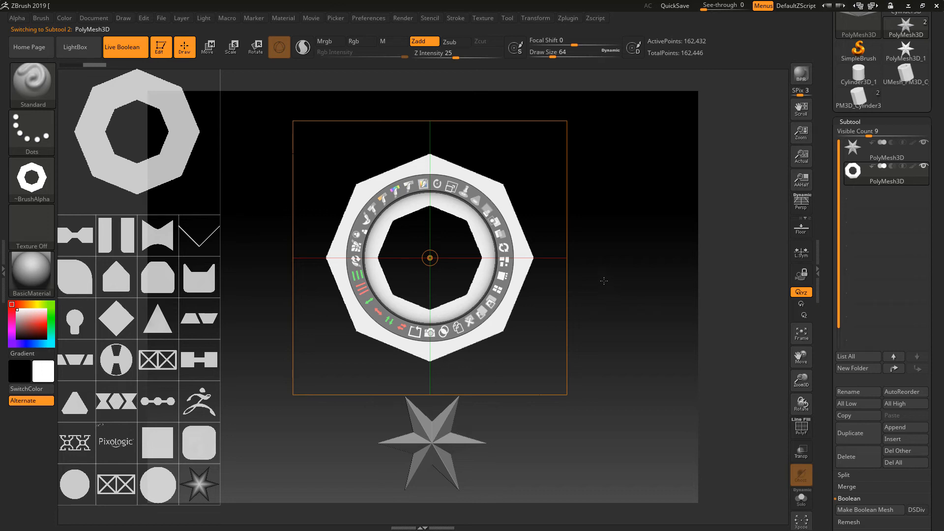
key(shift)
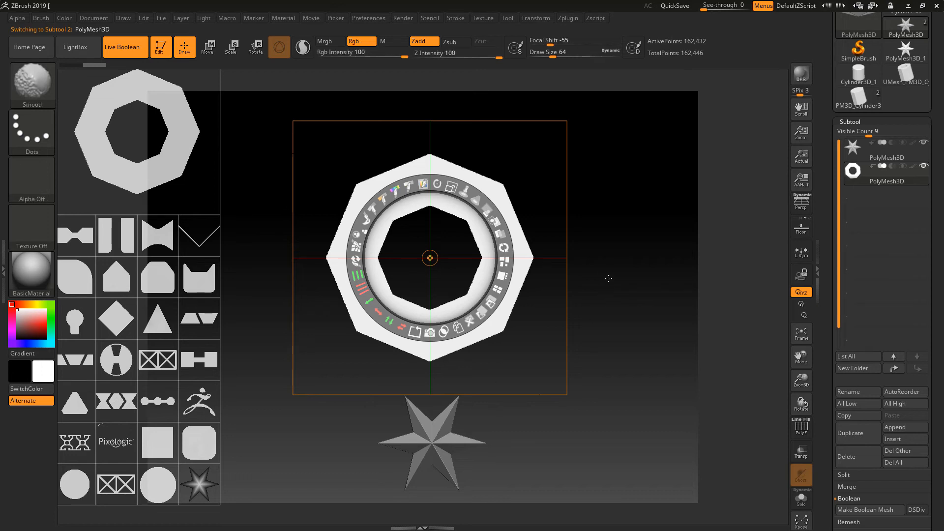
mouse_move(639, 249)
mouse_down()
mouse_move(603, 263)
mouse_move(616, 263)
mouse_move(565, 241)
mouse_up()
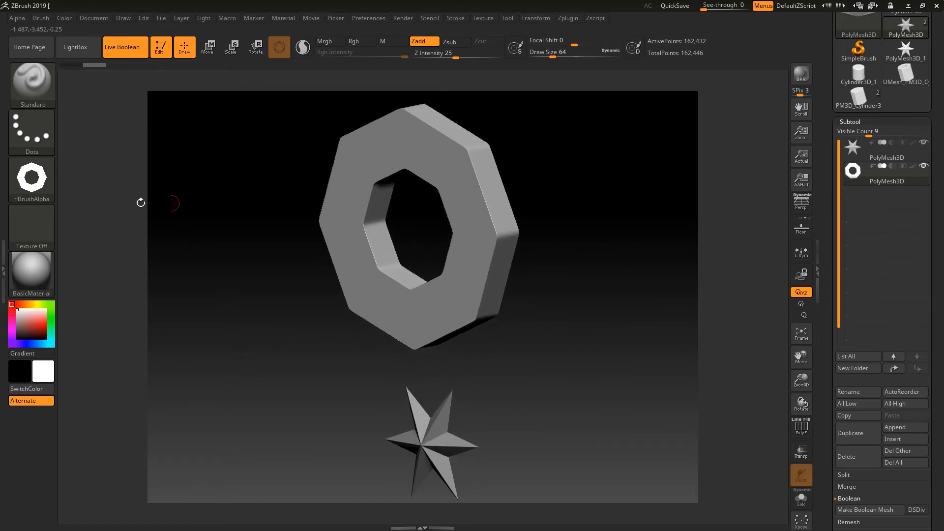
click(32, 180)
click(88, 191)
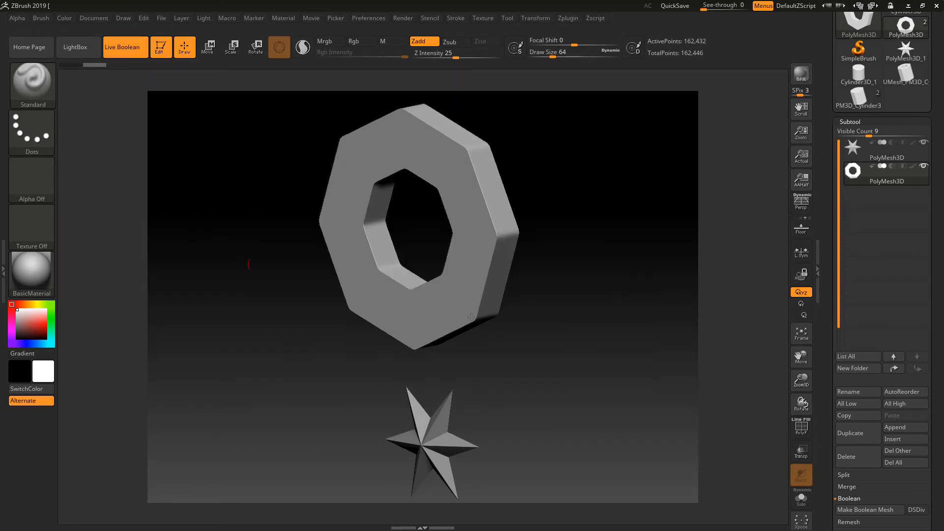
- Show the polyframe, mask one face of the ring from the side and move the unmasked face outward to thicken it
alt+drag(610, 246, 536, 210)
click(806, 434)
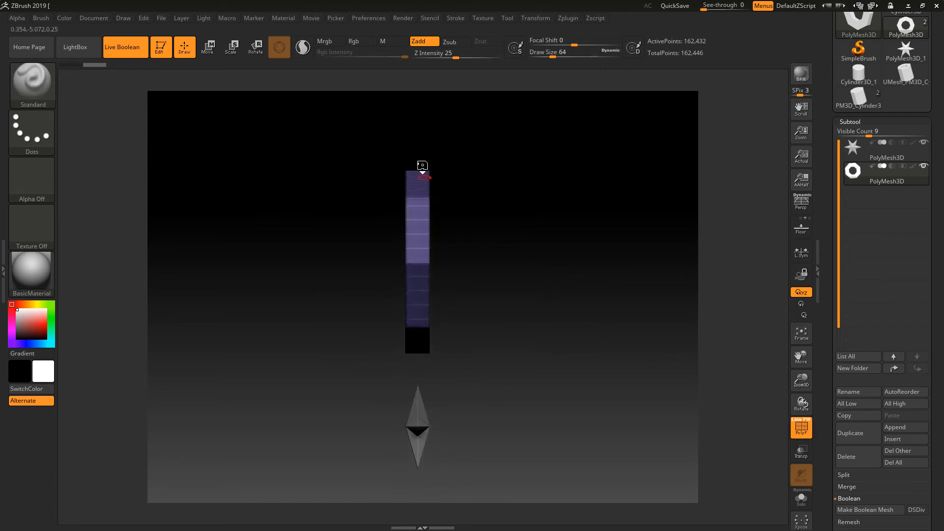
ctrl+drag(411, 150, 491, 397)
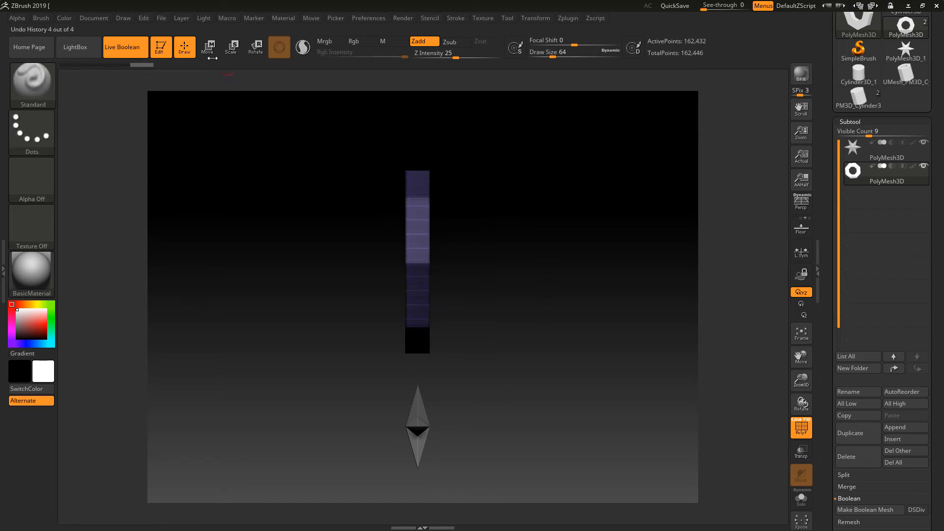
key(w)
drag(359, 260, 433, 257)
click(184, 47)
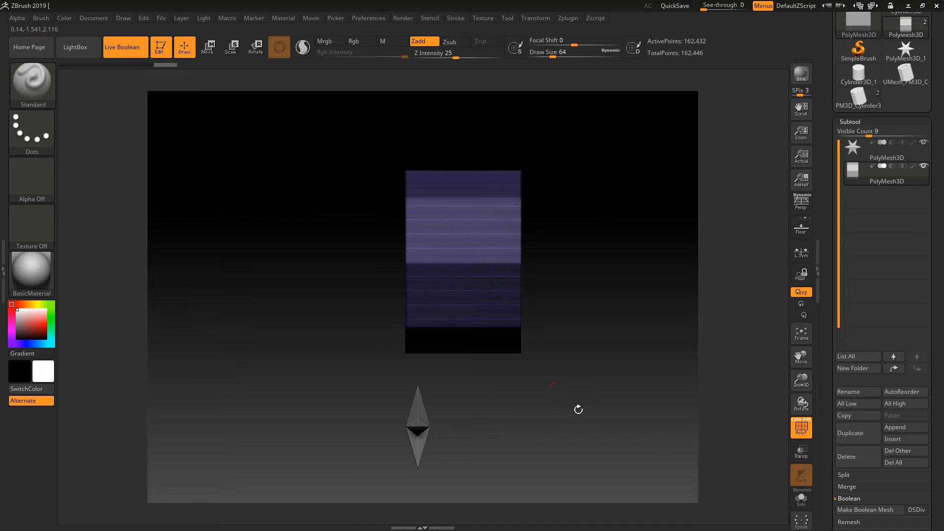
- Clear the mask, scale the ring down along its depth axis and hide the polyframe
ctrl+click(578, 319)
click(233, 53)
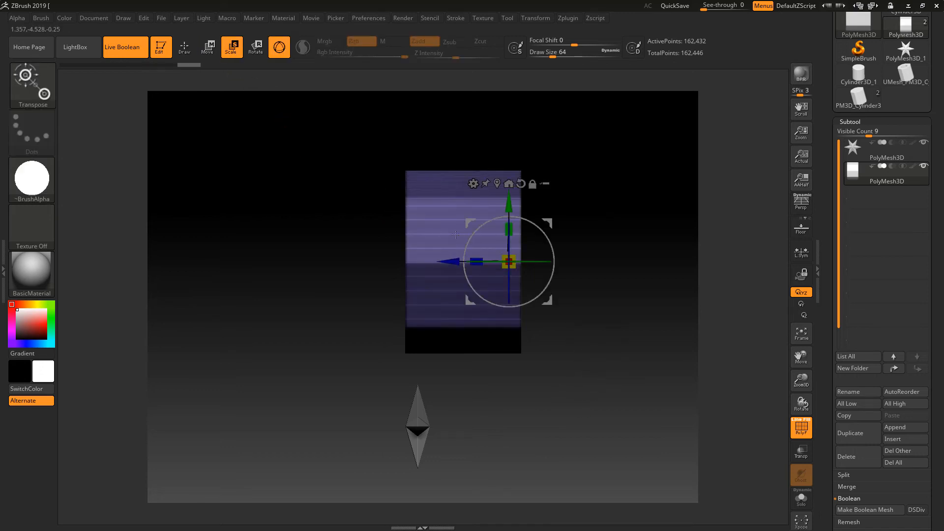
drag(477, 261, 534, 267)
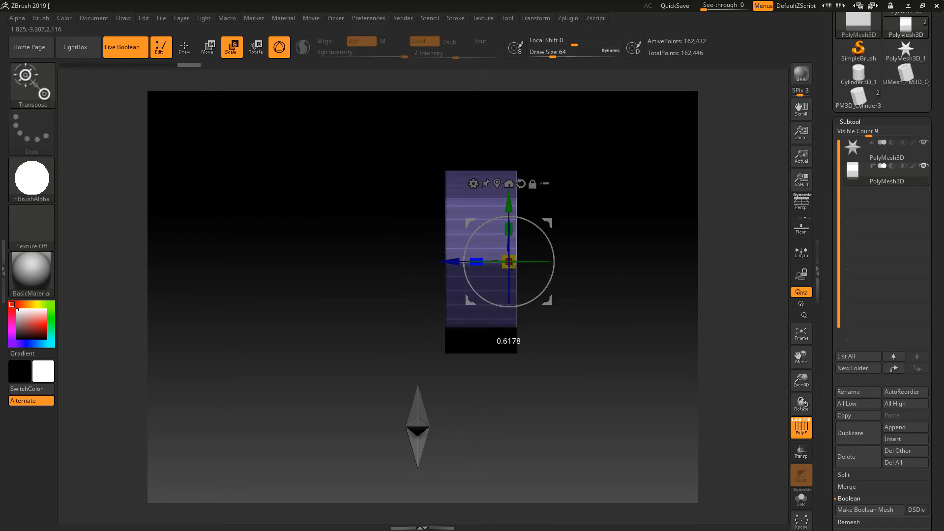
drag(356, 266, 555, 275)
click(801, 427)
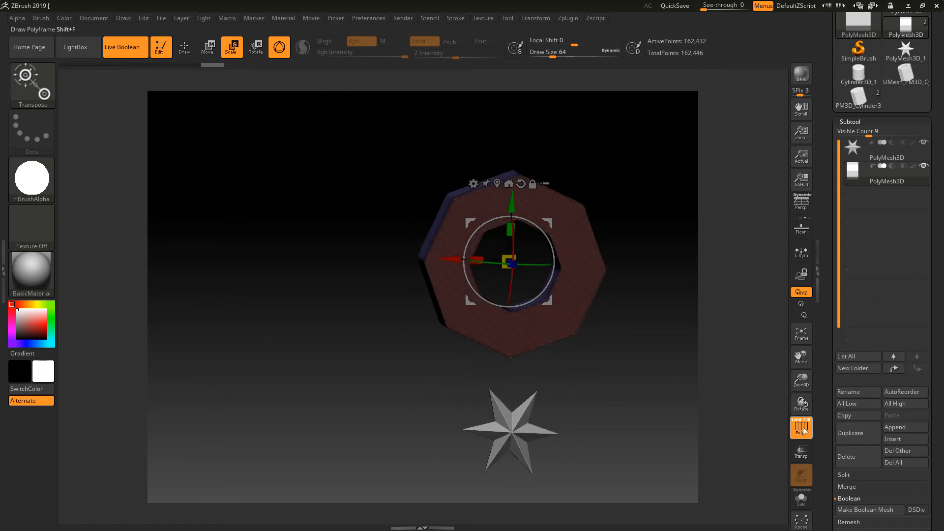
key(q)
drag(641, 289, 502, 232)
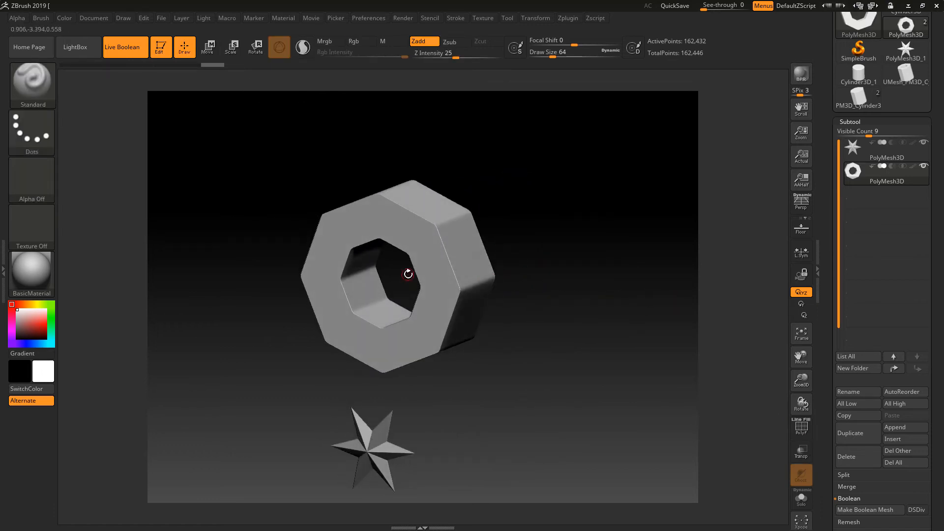
- Delete the octagonal ring subtool, leaving only the star
drag(565, 261, 582, 251)
drag(645, 332, 608, 219)
click(851, 158)
click(865, 179)
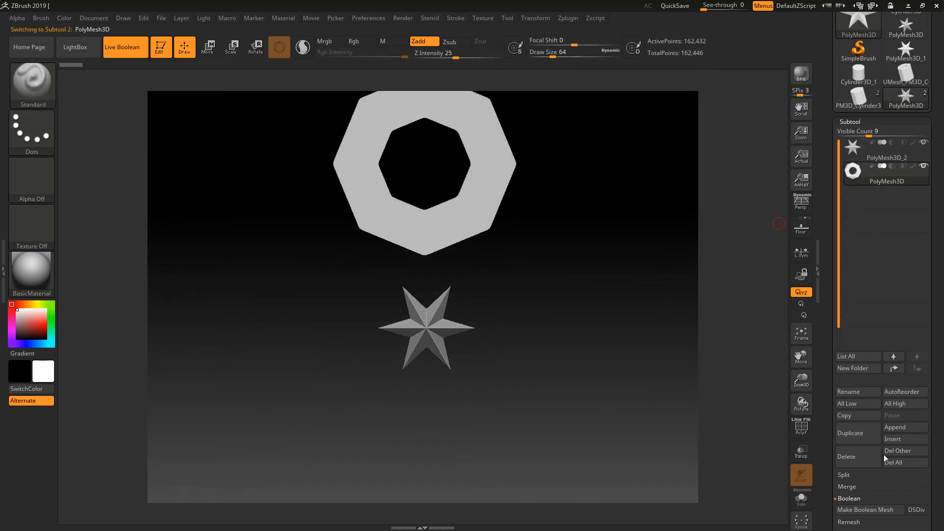
click(856, 457)
click(767, 488)
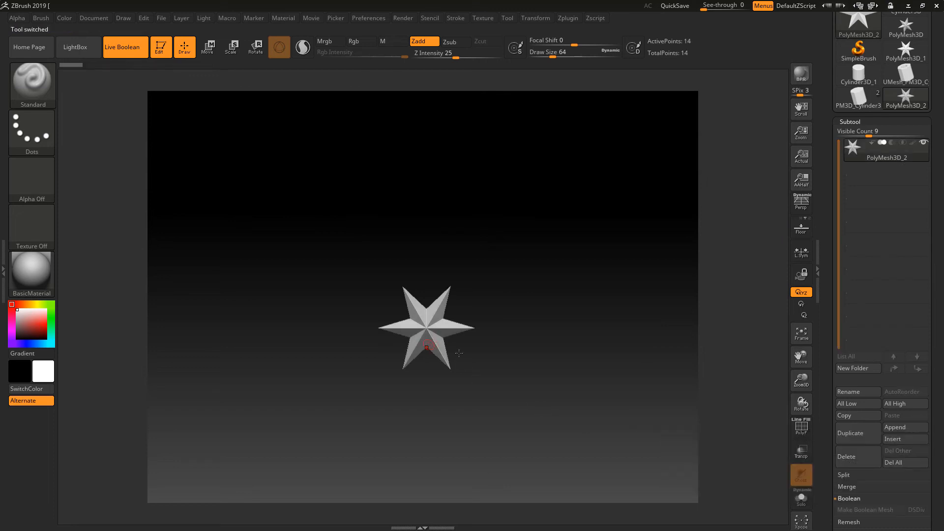
- Create an alpha from the star mesh with From Mesh, shrinking the star within the frame at map size 512
alt+drag(640, 414, 523, 371)
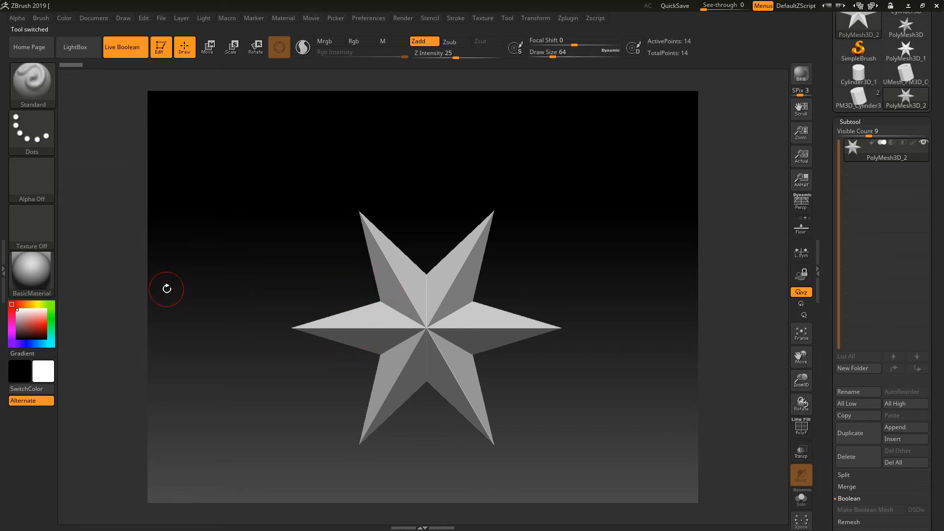
click(36, 18)
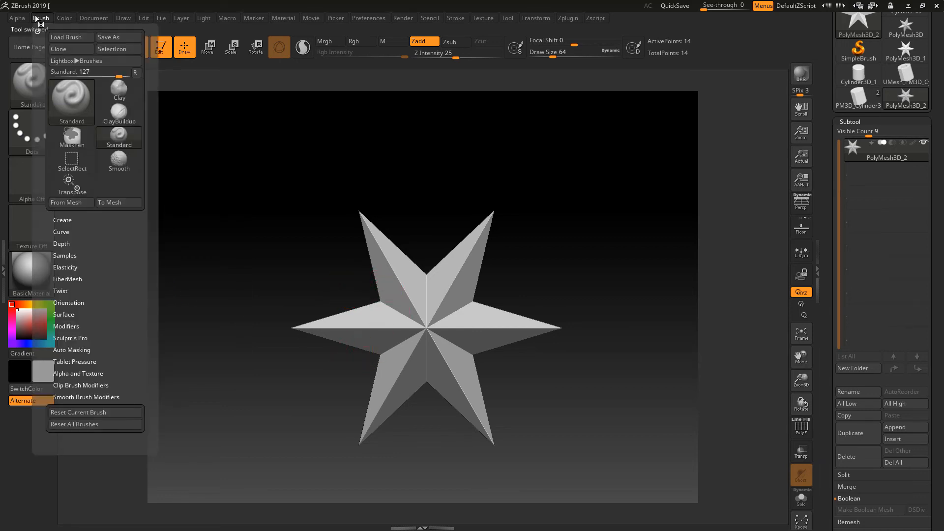
mouse_move(18, 18)
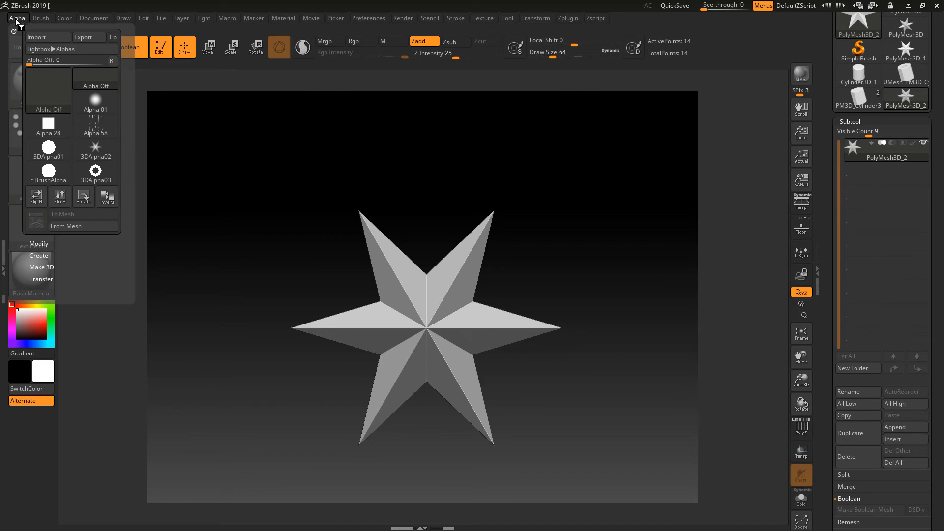
click(64, 227)
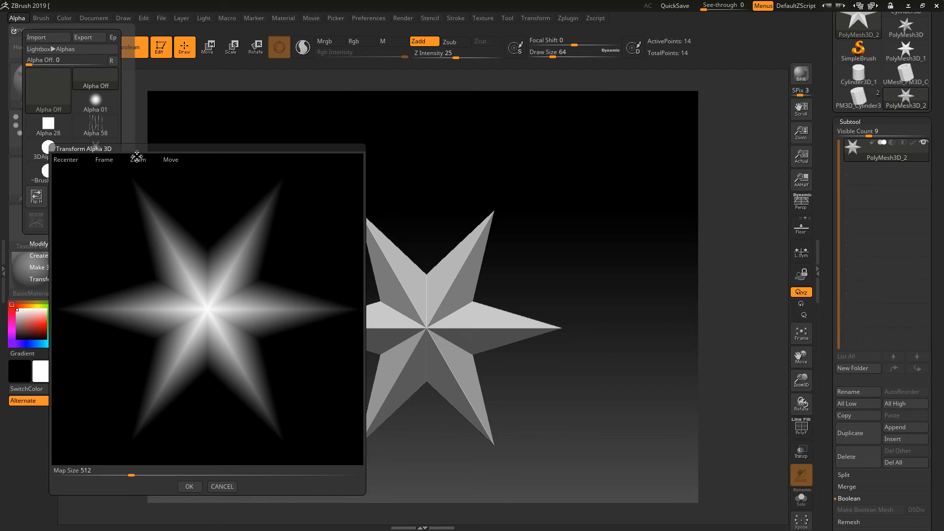
mouse_move(138, 161)
mouse_down()
mouse_move(109, 154)
mouse_move(139, 190)
mouse_up()
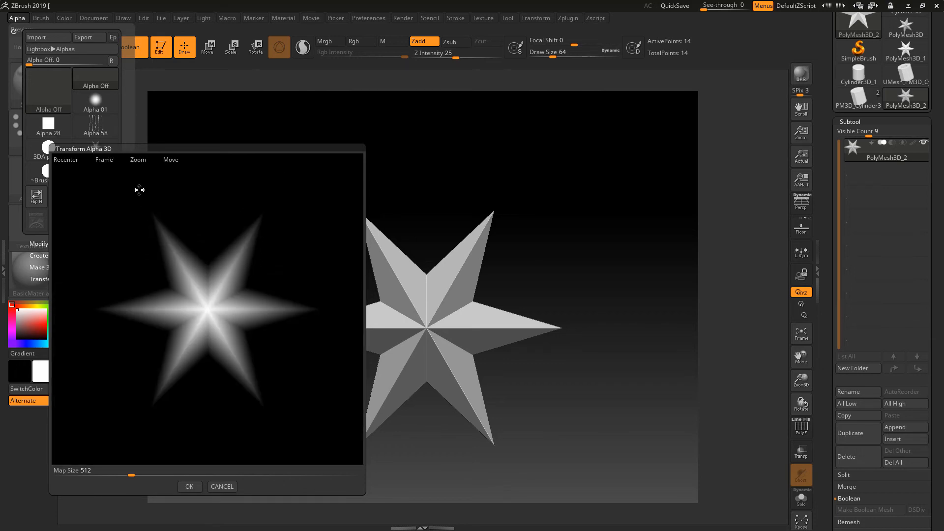
click(190, 487)
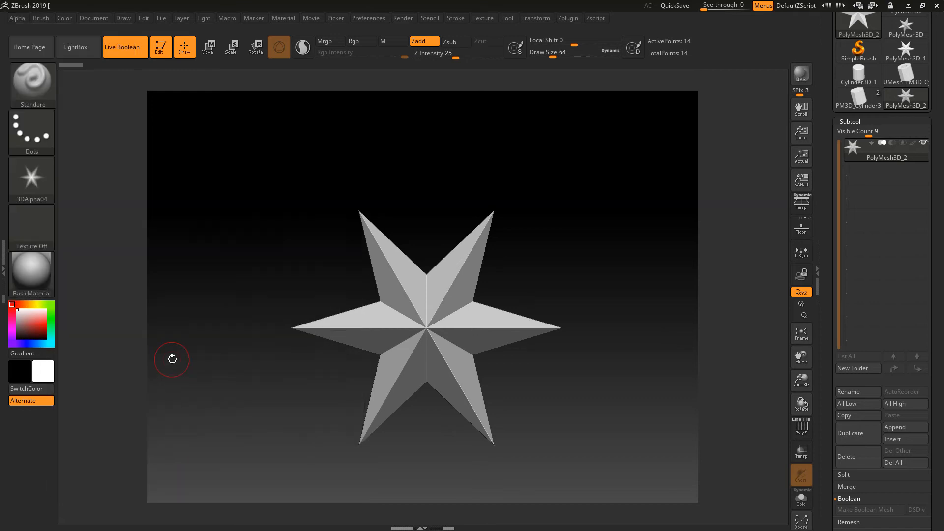
- Add the new star alpha to Spotlight as a source image and select it in the image grid
mouse_move(26, 180)
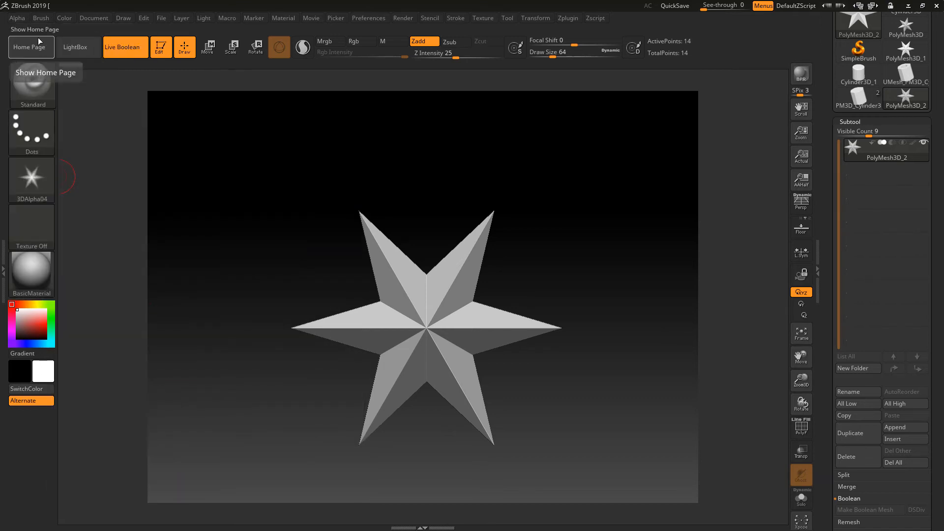
click(17, 18)
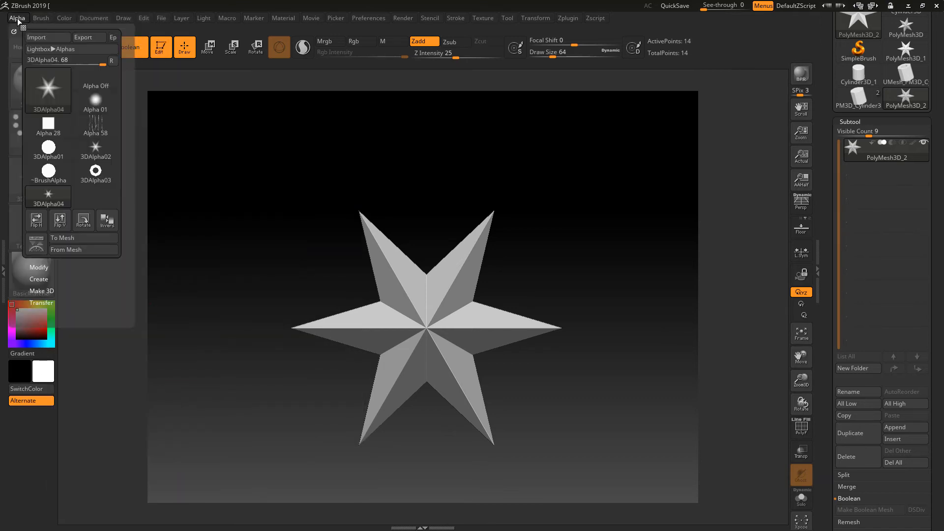
click(36, 243)
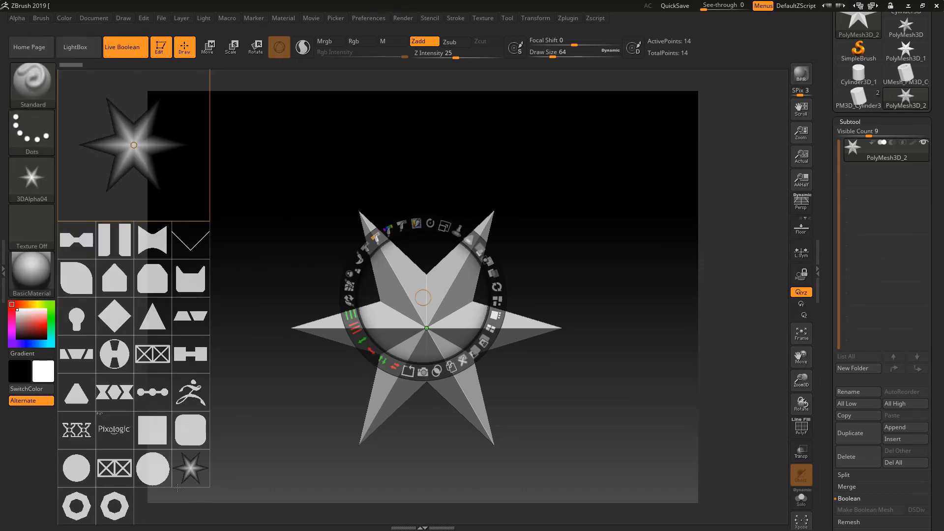
click(191, 469)
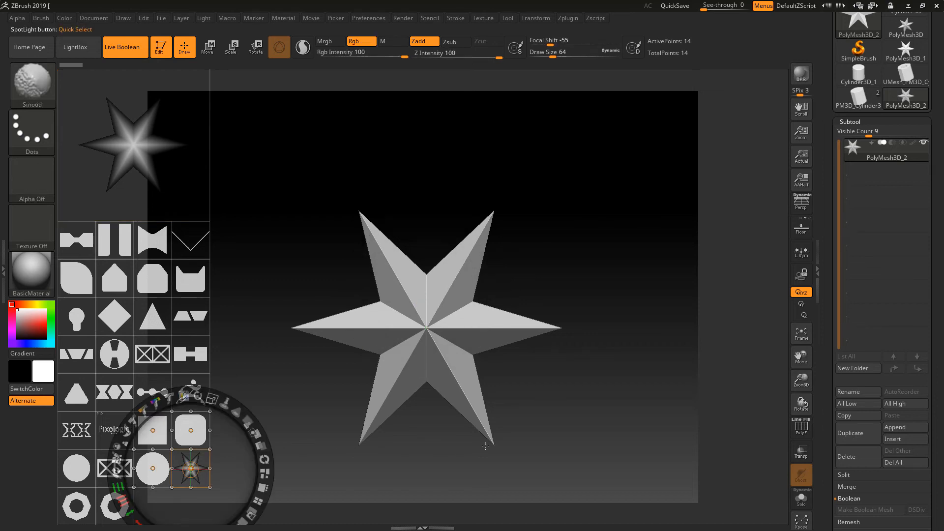
- Duplicate the star image in Spotlight, leave the copy on empty canvas and return the other one to its grid slot
key(shift+z)
alt+drag(624, 290, 623, 493)
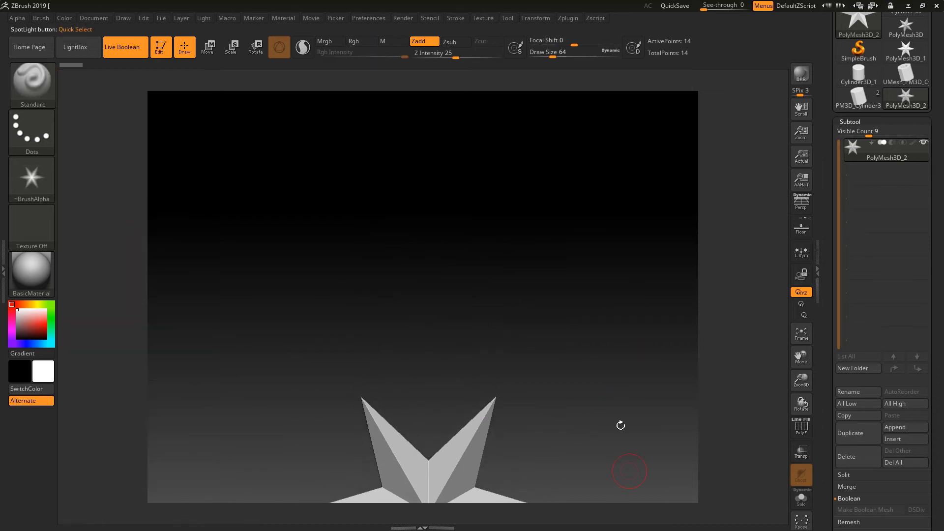
key(shift+z)
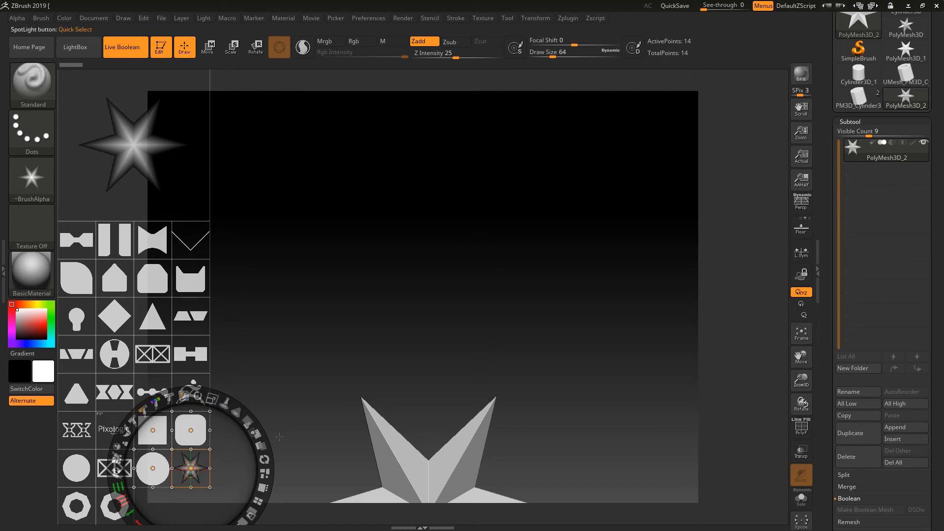
drag(191, 468, 287, 403)
click(280, 496)
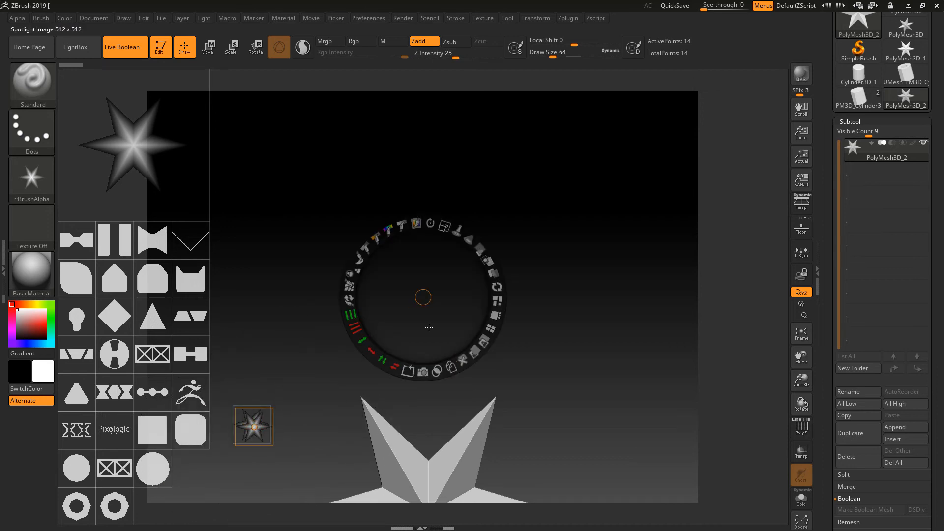
drag(429, 327, 552, 224)
click(251, 424)
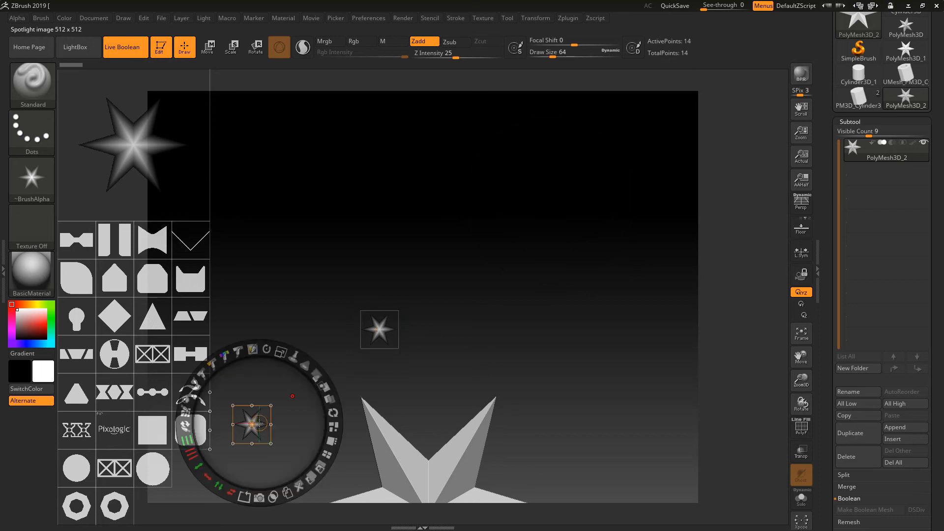
drag(279, 384, 227, 418)
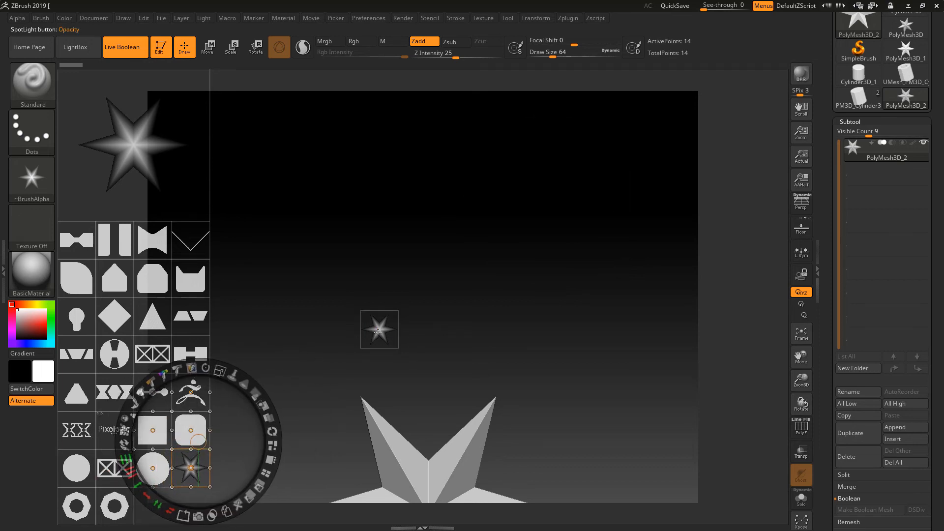
- Enlarge the copied star image and position it over the empty area above the star mesh
click(381, 339)
drag(438, 272, 419, 364)
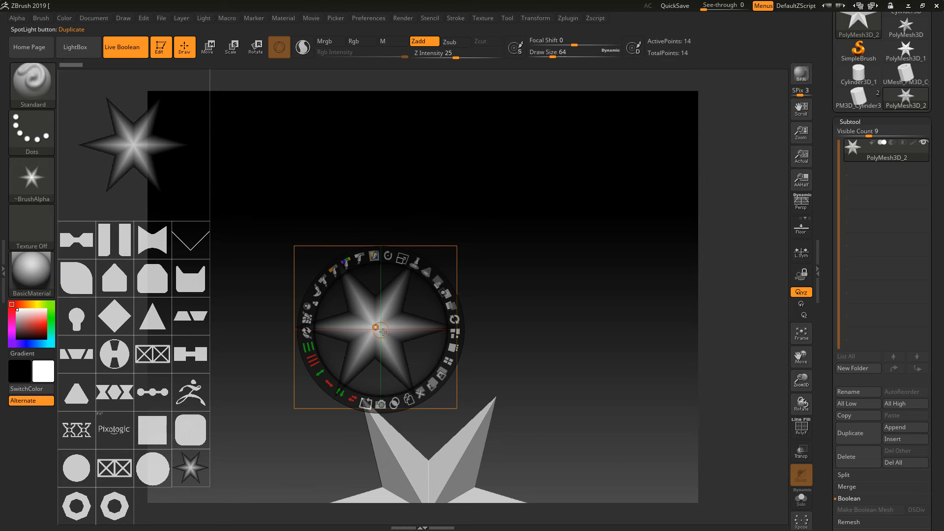
drag(383, 332, 469, 263)
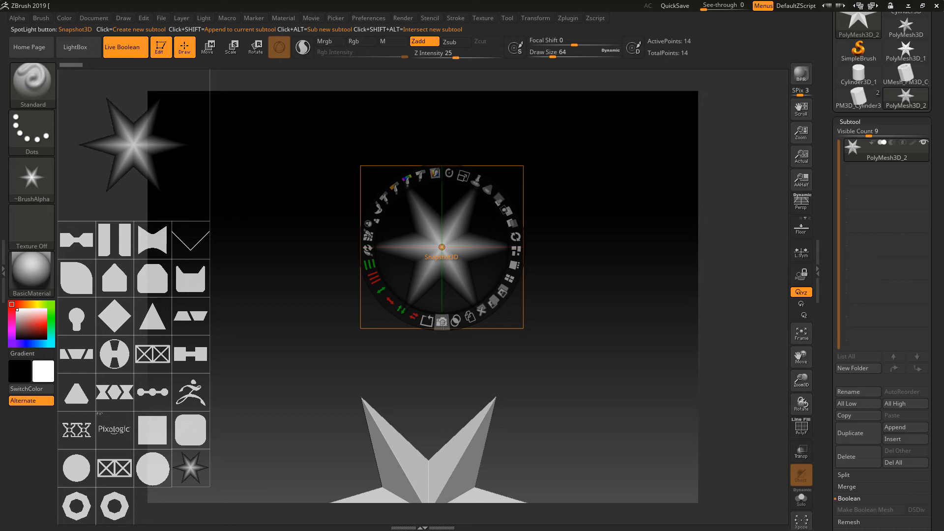
- Turn the enlarged star image into a mesh subtool with Snapshot3D, leave Spotlight and show the polyframe
click(442, 322)
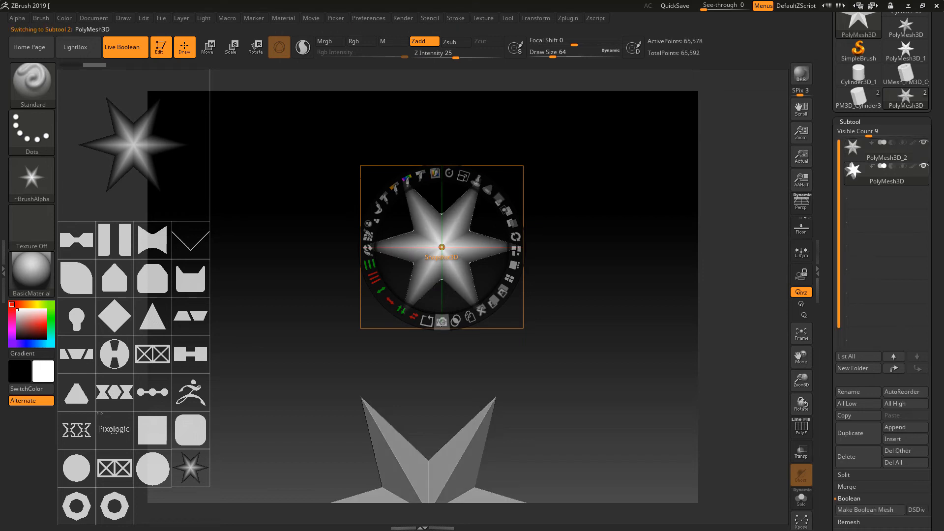
key(z)
drag(640, 287, 623, 295)
alt+drag(476, 446, 442, 373)
drag(393, 410, 544, 349)
drag(582, 392, 660, 410)
click(801, 427)
alt+drag(632, 379, 581, 230)
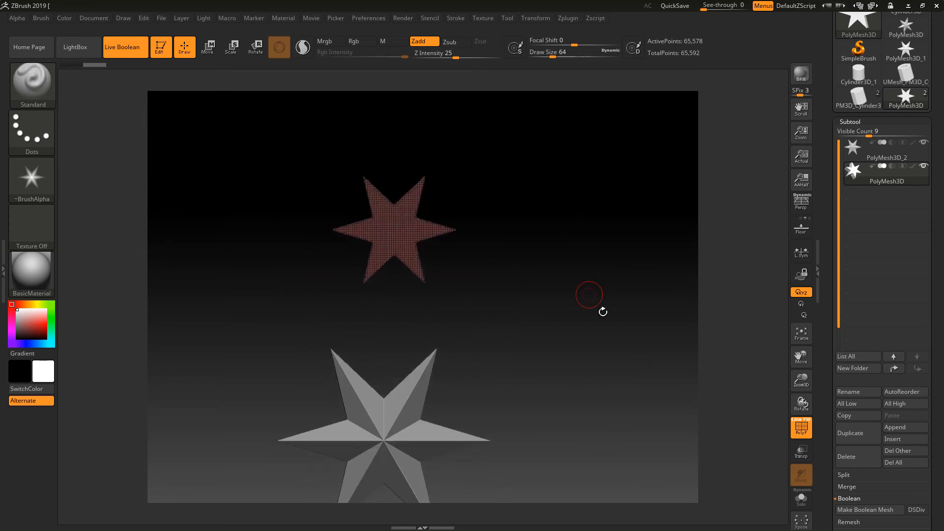
- Set the brush alpha to Alpha Off and hide the polyframe
click(49, 178)
click(79, 187)
alt+drag(639, 290, 652, 331)
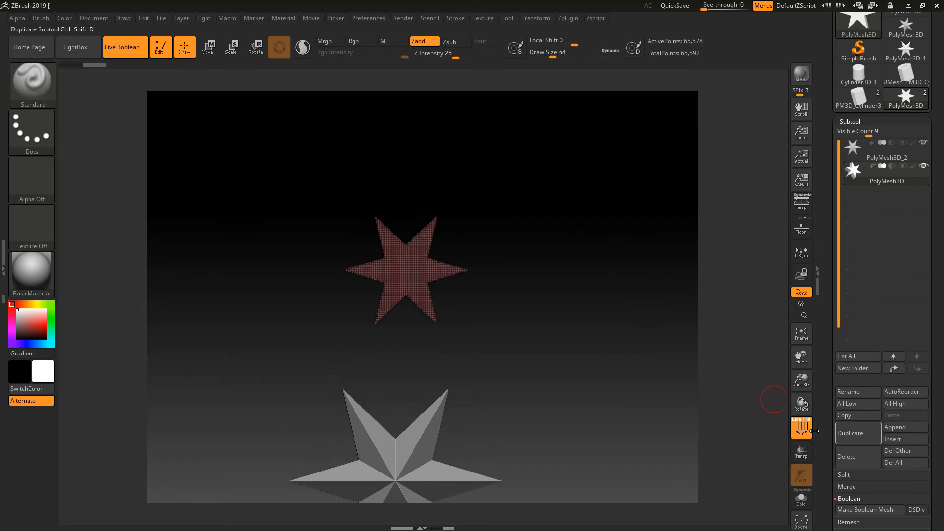
click(802, 427)
mouse_move(597, 267)
mouse_down()
mouse_move(552, 274)
mouse_move(601, 276)
mouse_move(624, 247)
mouse_move(579, 263)
mouse_move(600, 291)
mouse_move(589, 283)
mouse_up()
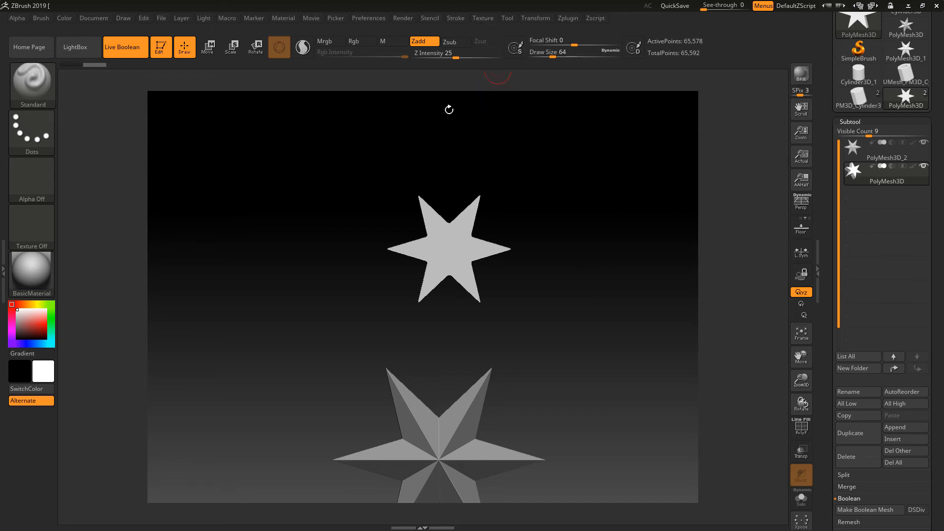
click(75, 47)
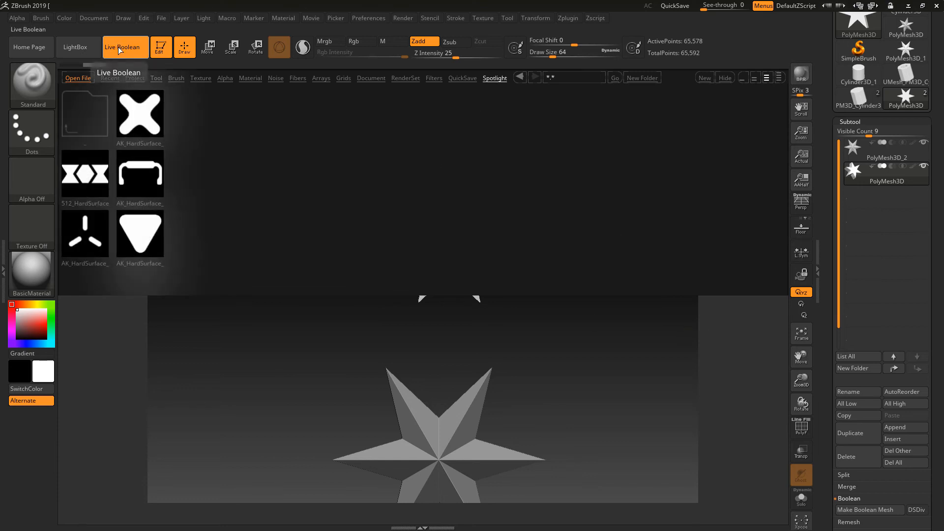
click(75, 47)
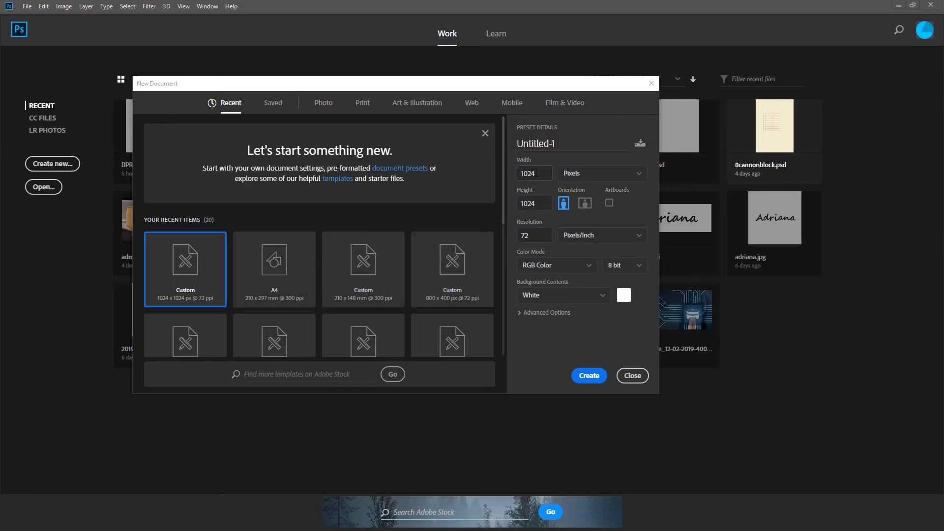
- In Photoshop, create a 1024 x 1024 pixel document and fill its background with black
double_click(525, 168)
click(596, 377)
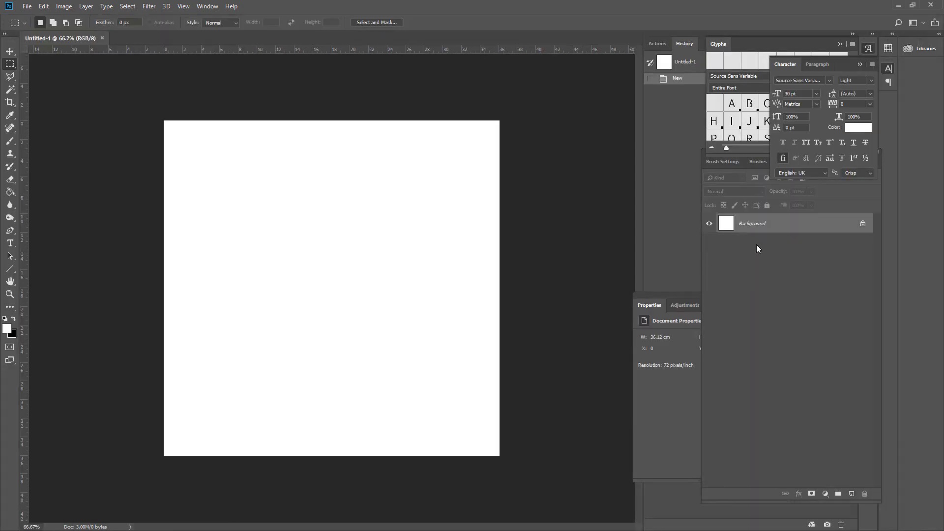
click(10, 192)
click(13, 319)
click(269, 304)
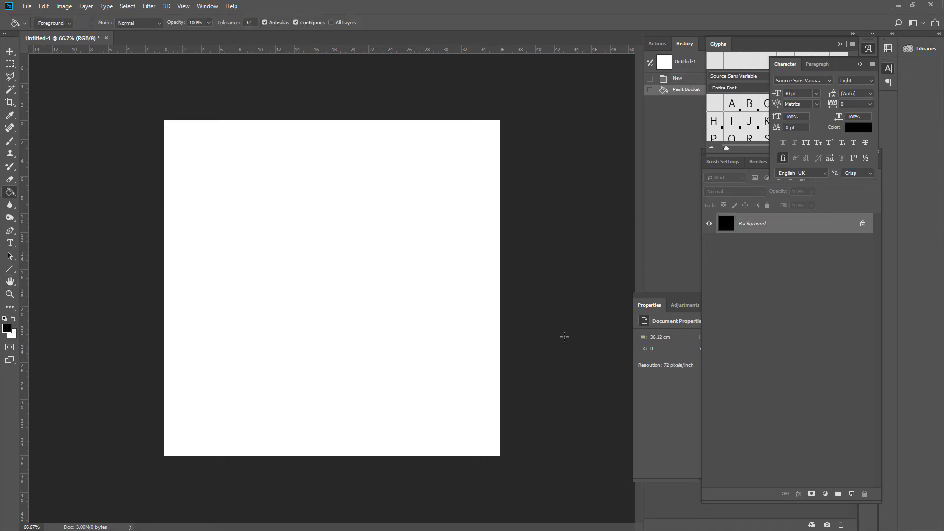
- On a new layer, fill a horizontal rectangle about 30 cm wide in the lower half with white and deselect it
click(851, 494)
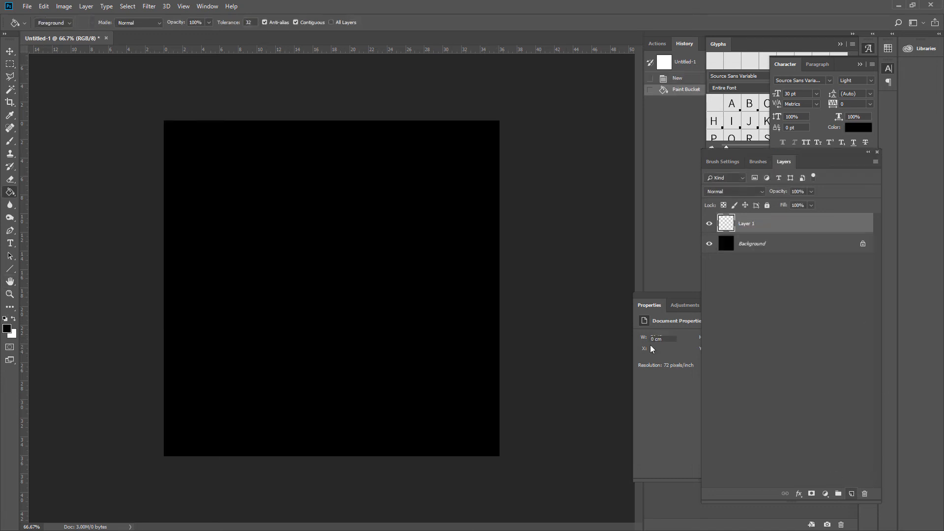
click(10, 64)
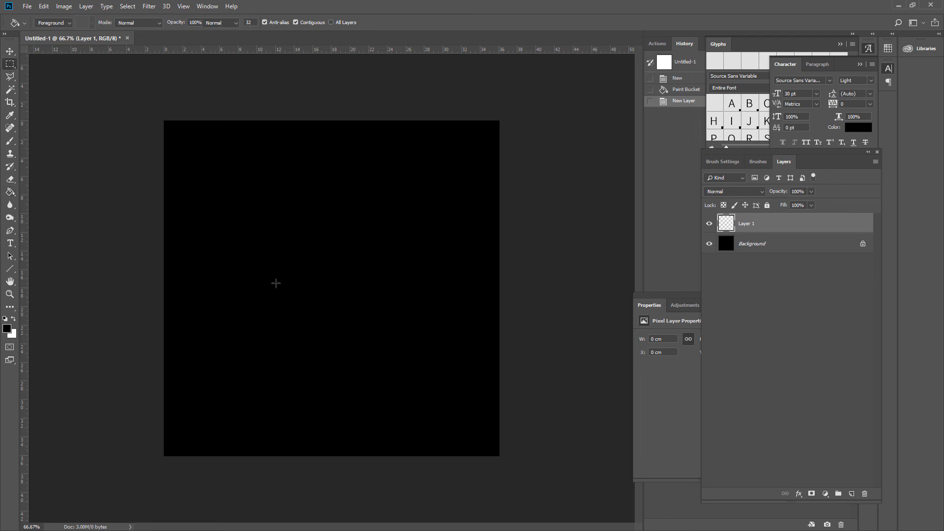
drag(192, 335, 469, 383)
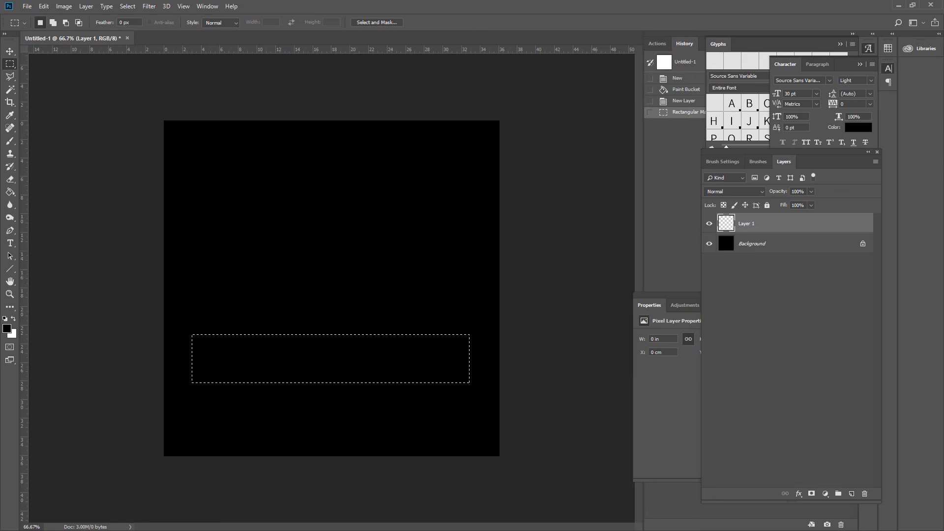
click(14, 319)
click(10, 191)
click(414, 377)
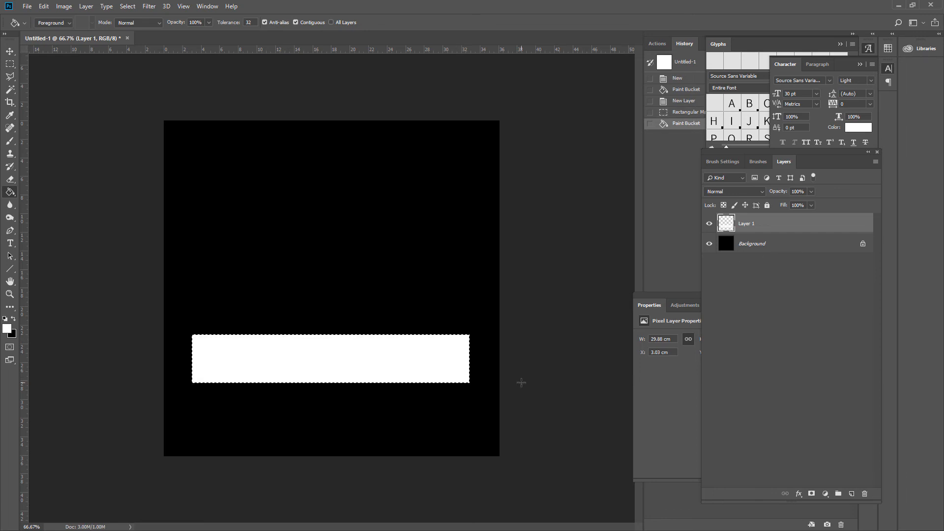
key(ctrl+d)
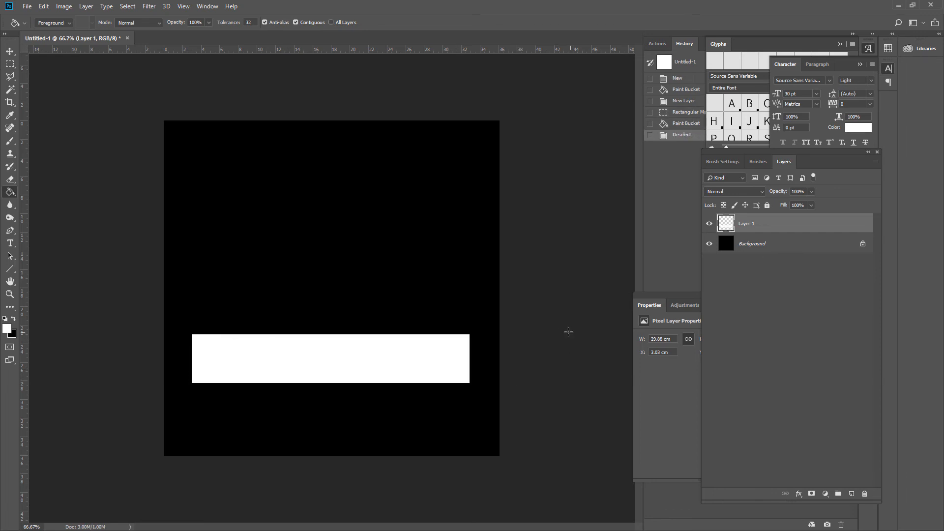
- Duplicate the white bar's layer, rotate the copy 90 degrees, shorten it to stand centred on the bar and merge it down
key(ctrl+j)
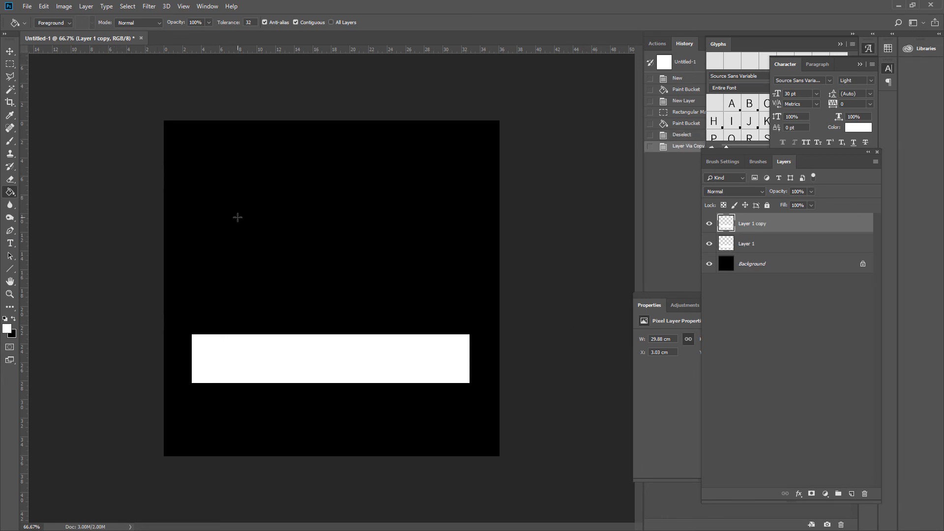
key(ctrl+t)
shift+drag(211, 263, 392, 284)
drag(331, 497, 339, 372)
key(Return)
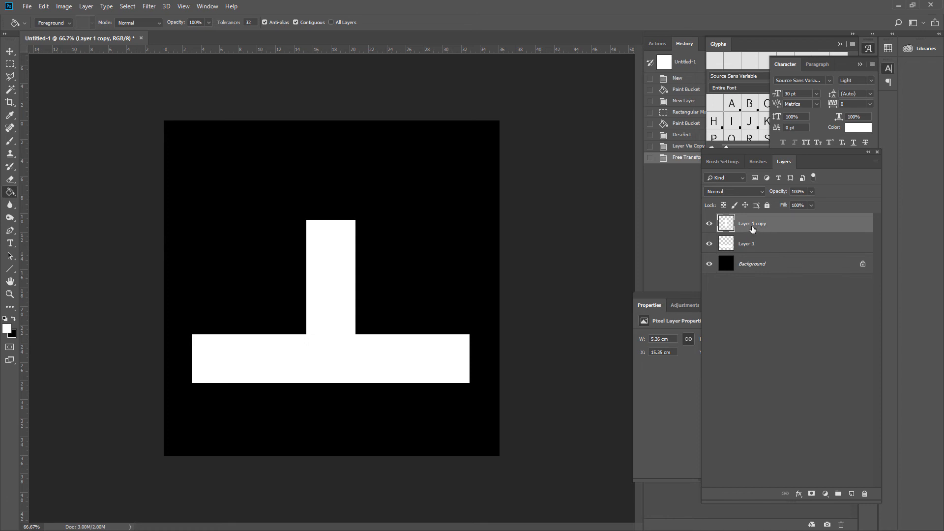
key(ctrl+e)
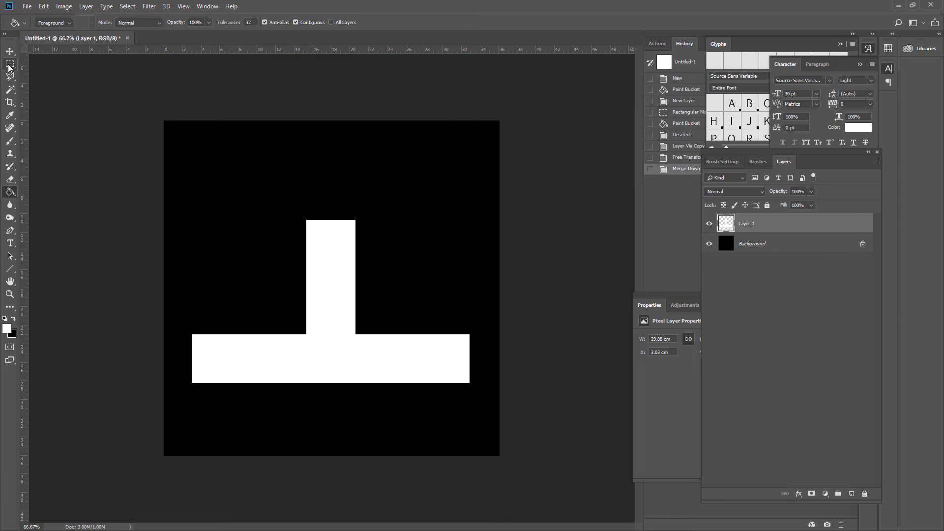
- Cut a narrow vertical slot through the middle of the upright bar down to the horizontal bar and clear the selection
click(10, 65)
drag(327, 210, 334, 335)
key(Delete)
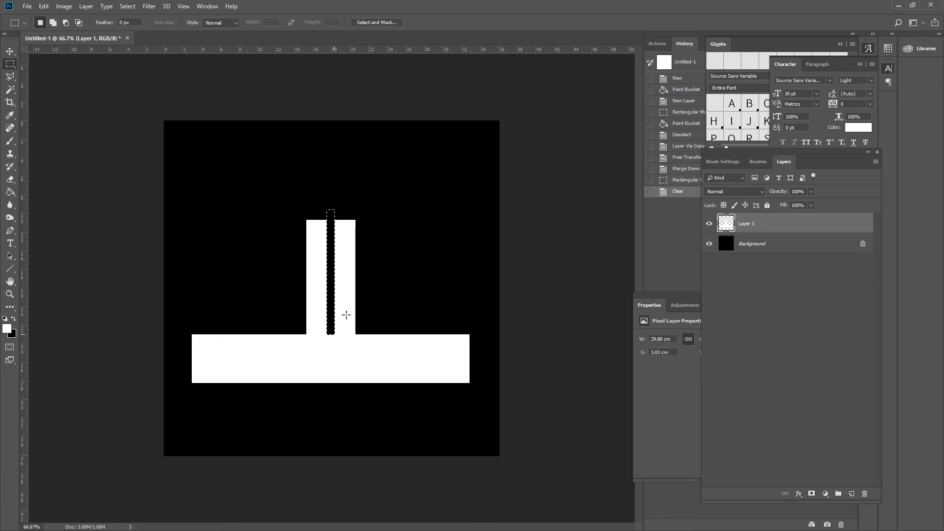
key(ctrl+d)
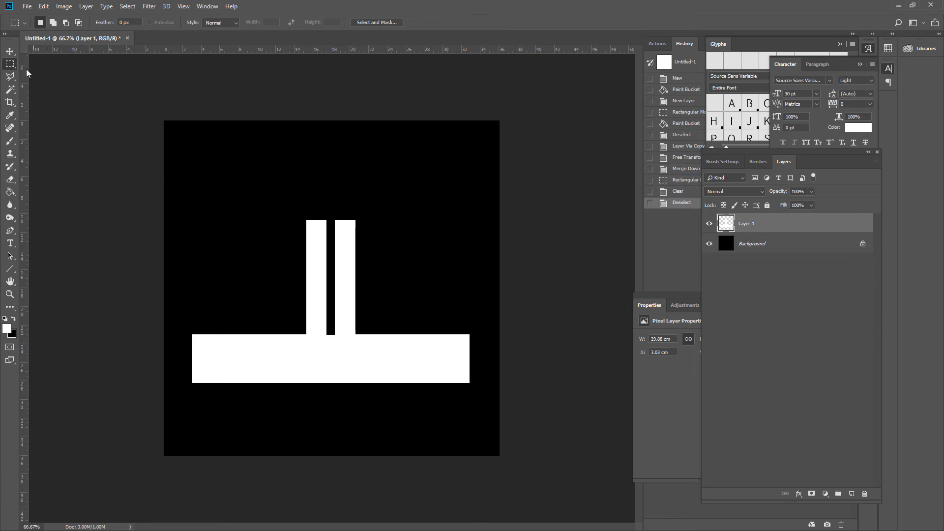
- Cut three equal circular holes, one at the foot of the slot and one near each end of the horizontal bar, and deselect
right_click(10, 64)
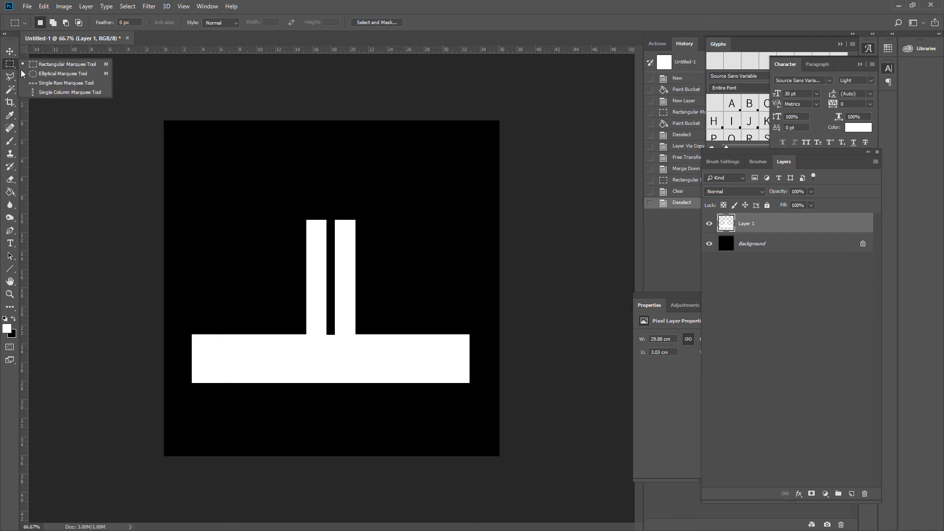
click(54, 72)
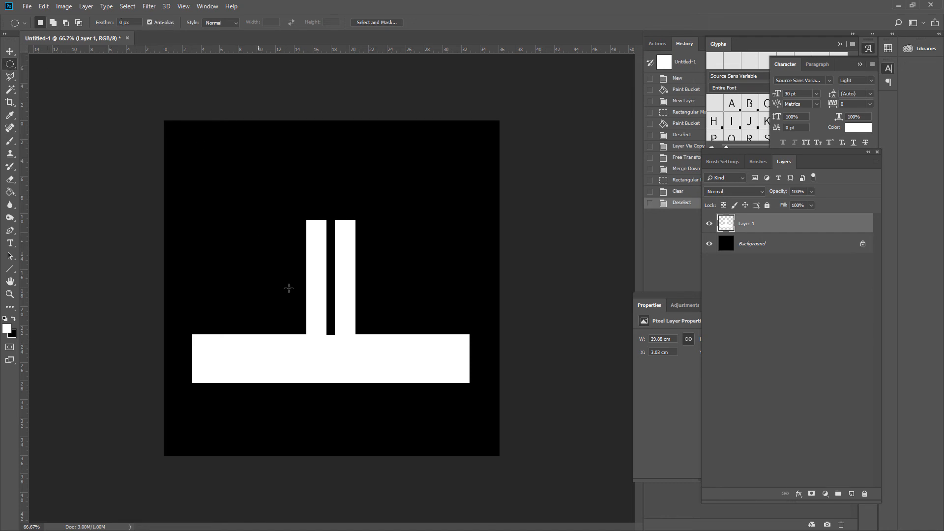
mouse_move(397, 248)
shift+mouse_down()
mouse_move(427, 281)
mouse_move(339, 335)
shift+mouse_up()
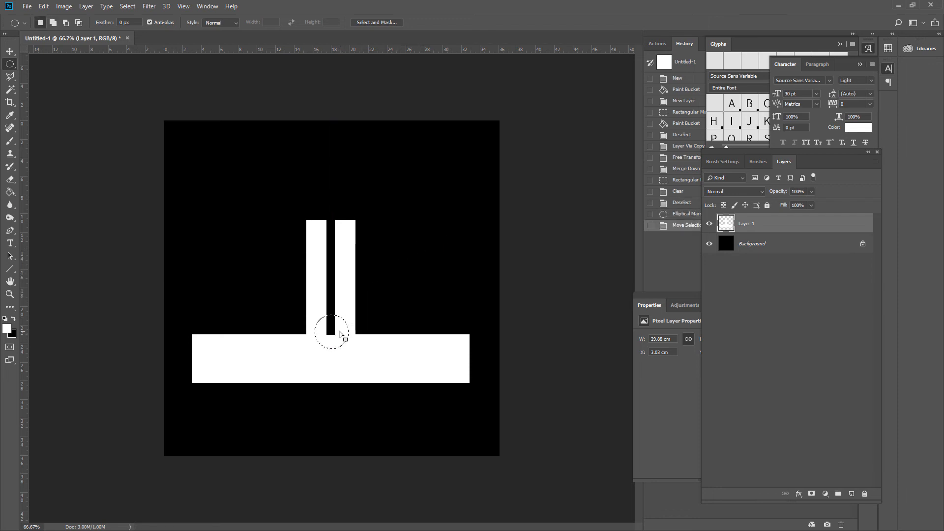
key(Delete)
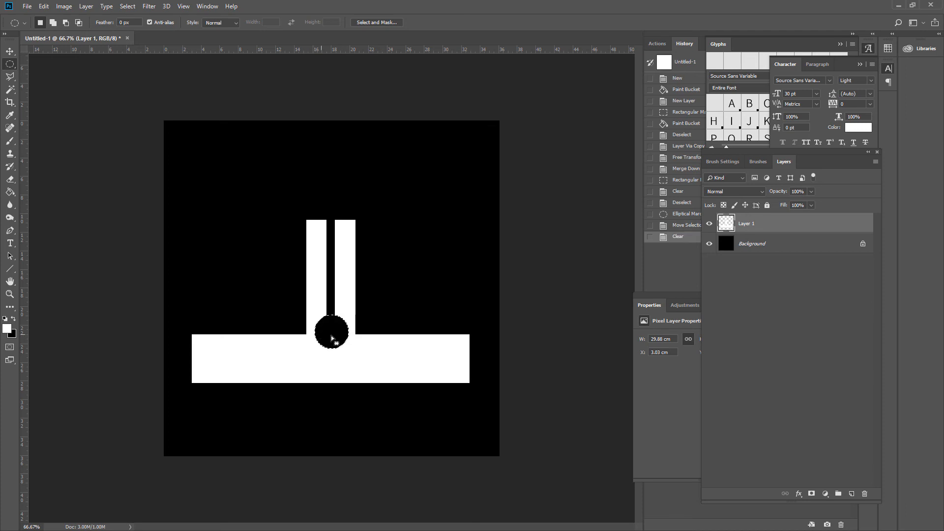
drag(339, 336, 230, 363)
key(Delete)
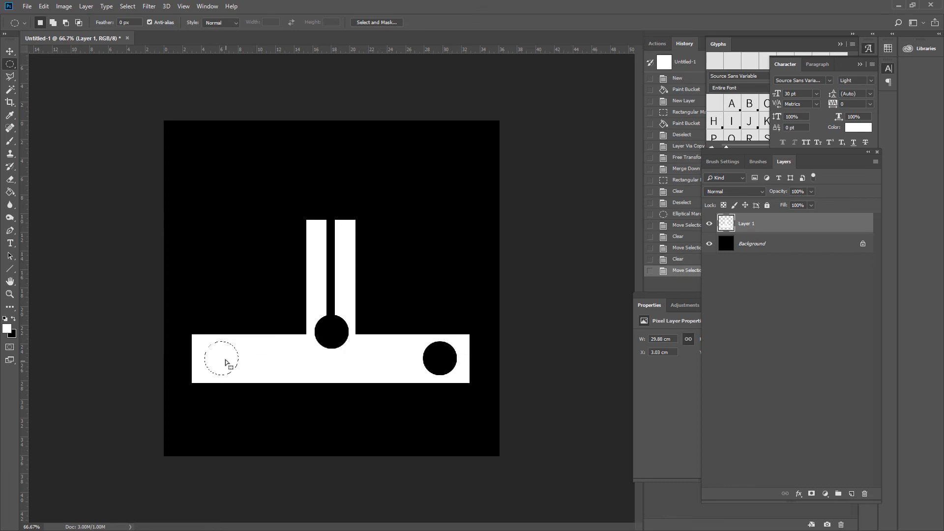
key(Delete)
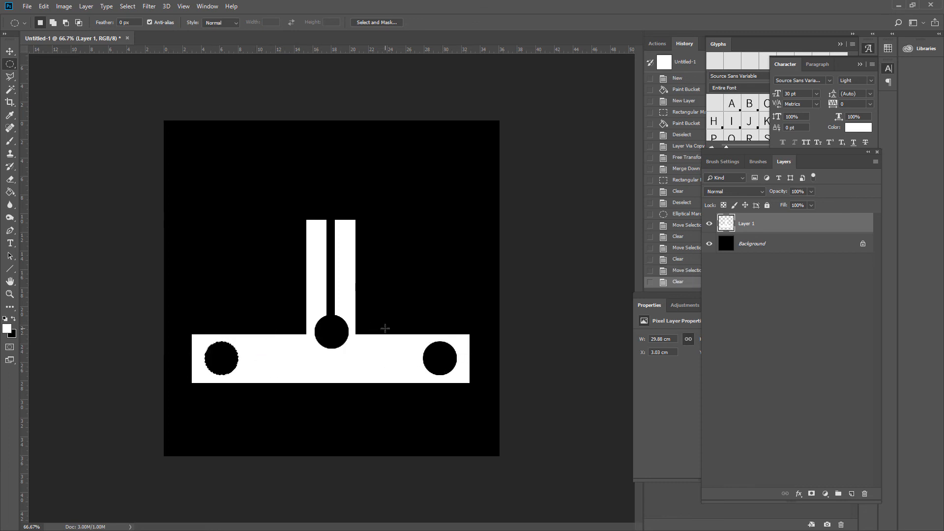
key(ctrl+d)
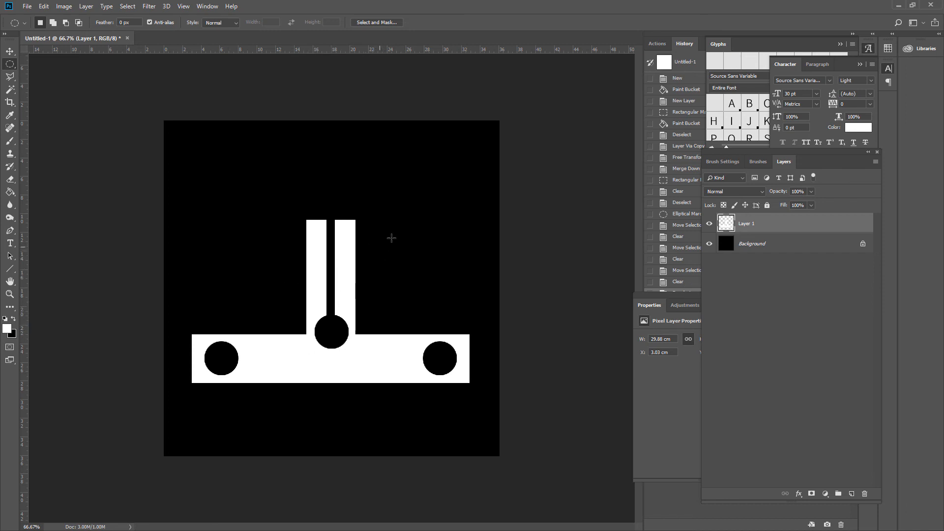
- Save the image to the Desktop as a JPEG named TEST.jpg
click(27, 6)
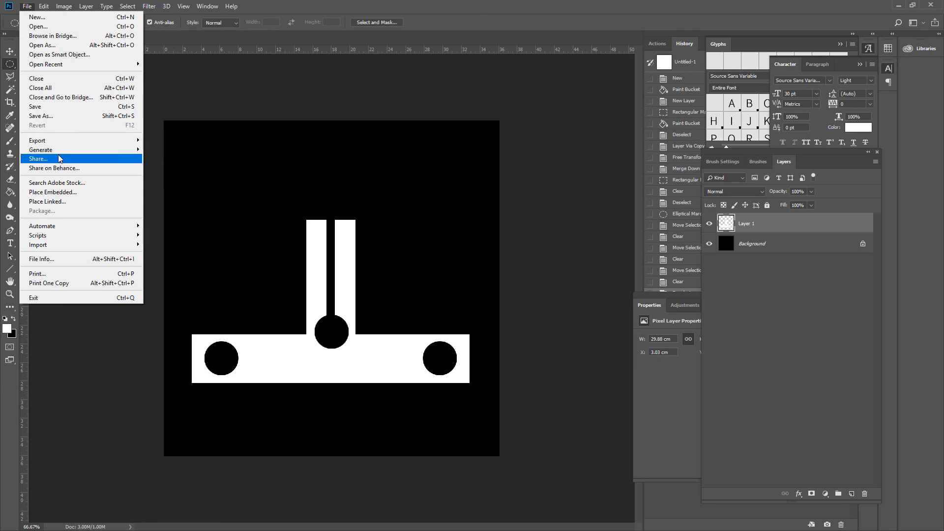
mouse_move(53, 143)
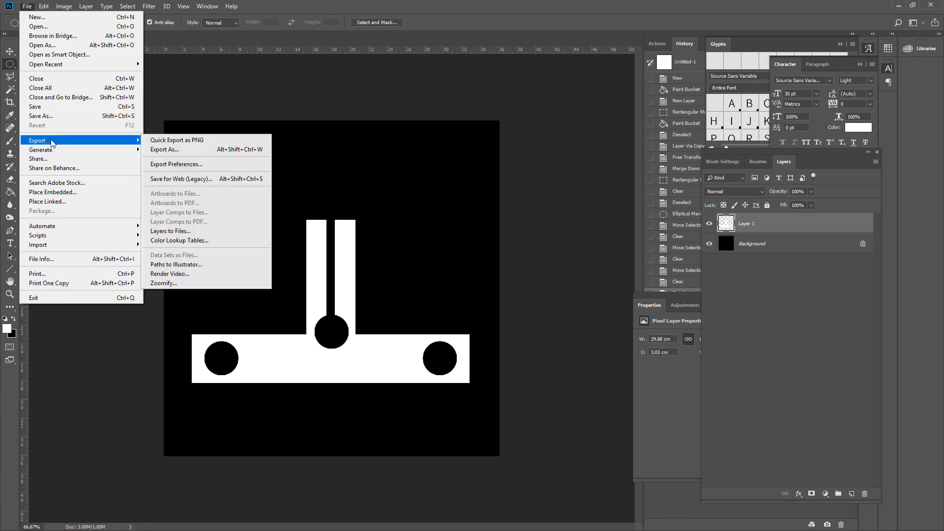
click(54, 116)
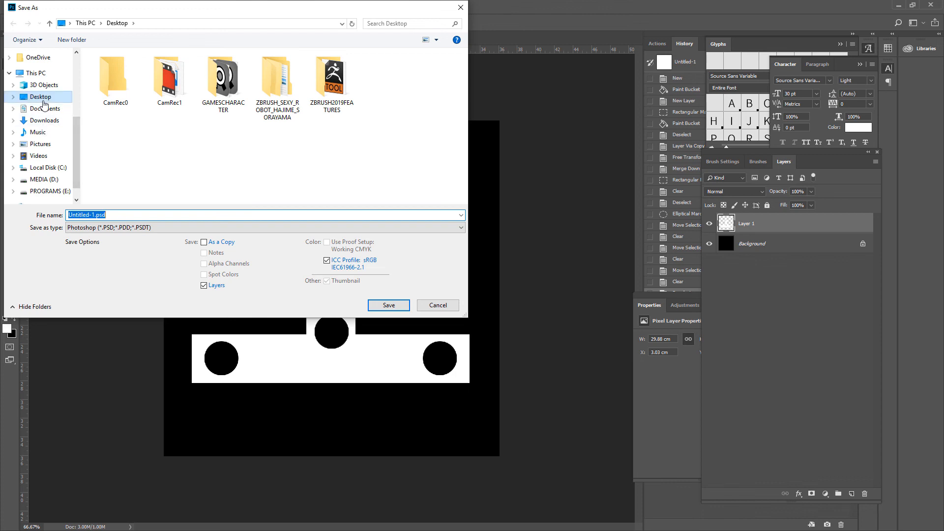
click(40, 98)
click(185, 227)
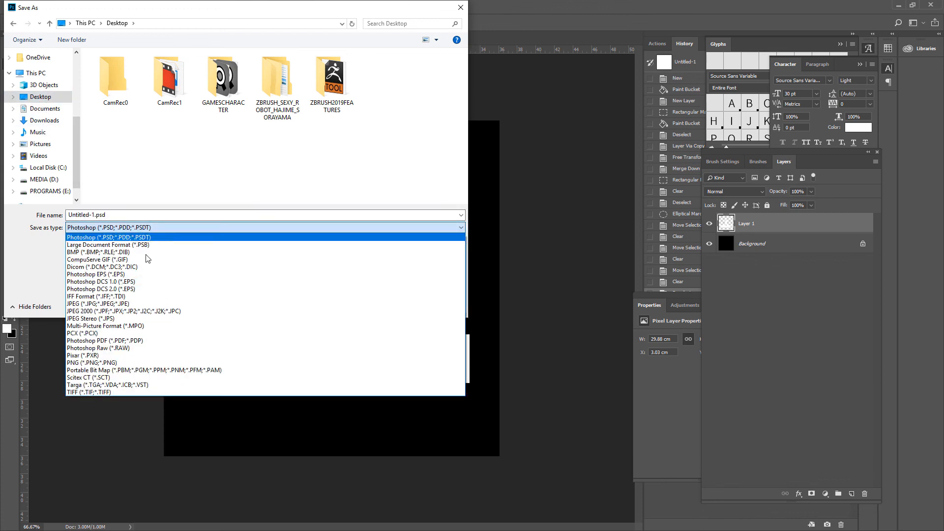
click(96, 303)
double_click(89, 215)
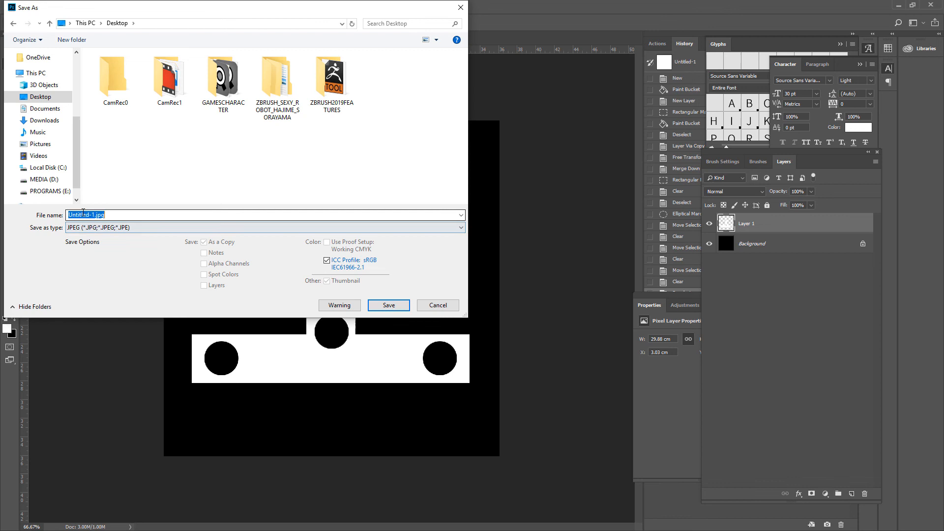
click(92, 215)
drag(94, 215, 62, 215)
text(TEST)
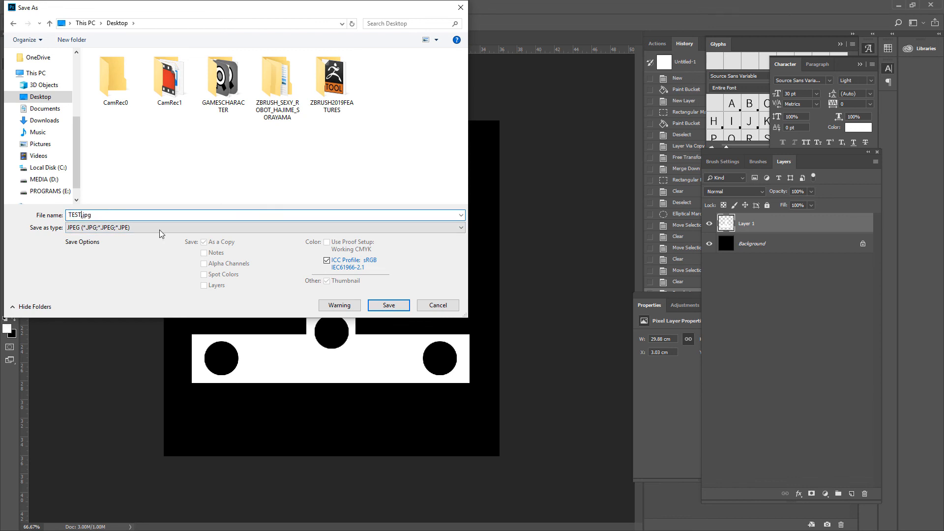
click(388, 305)
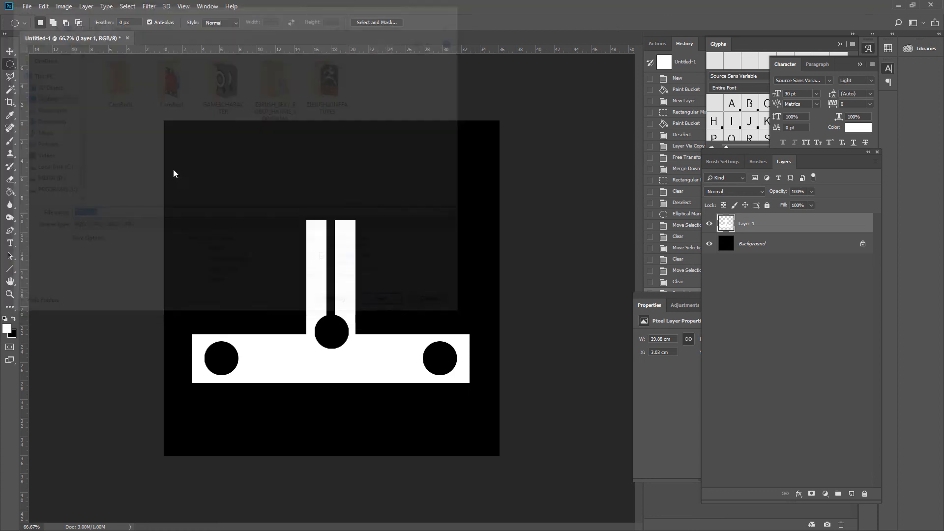
click(311, 171)
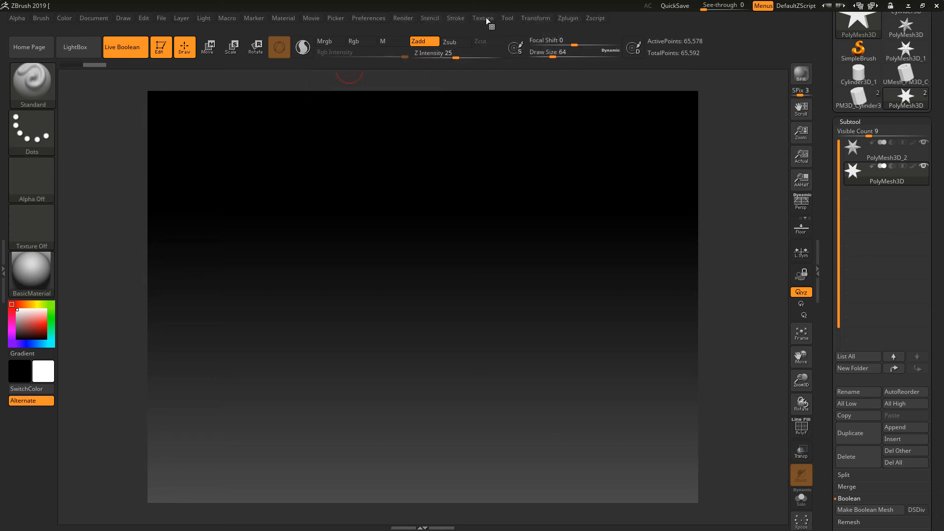
- In ZBrush, import TEST.jpg from the Desktop as a texture and add it to Spotlight
click(486, 17)
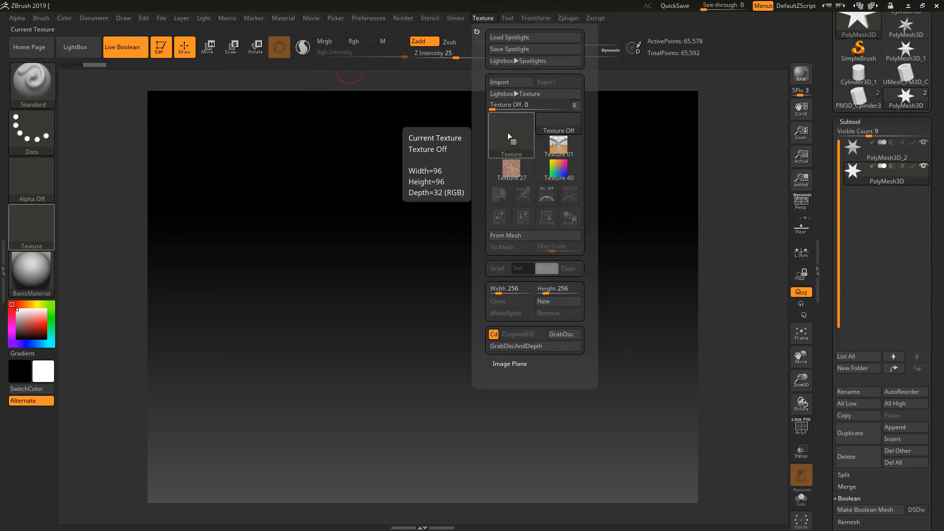
click(499, 82)
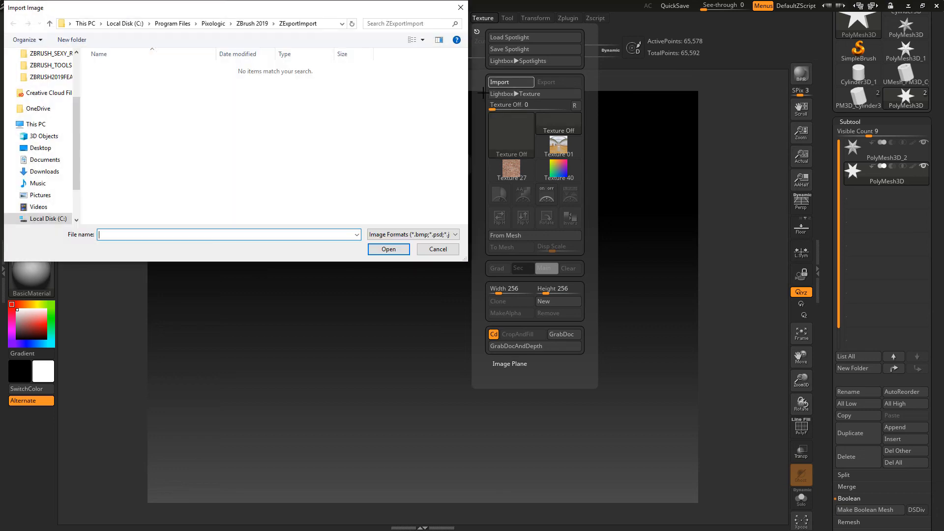
click(54, 148)
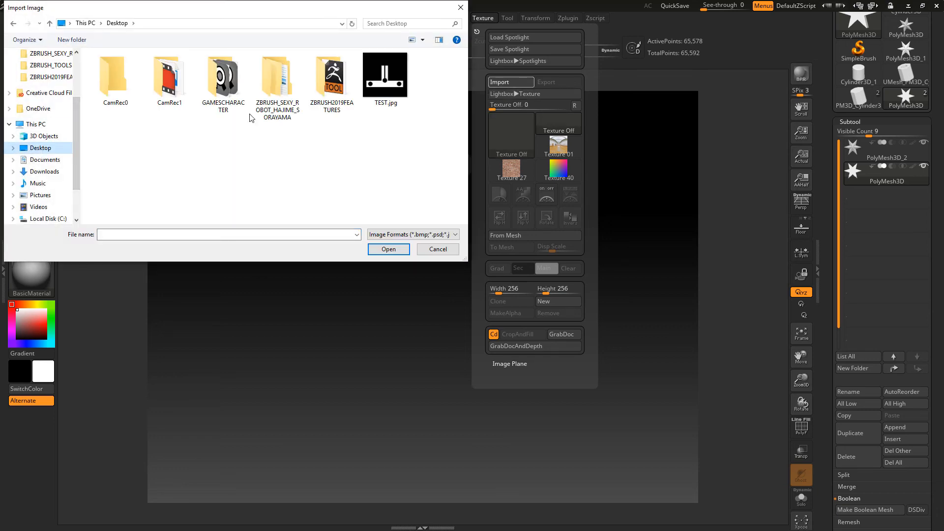
double_click(387, 84)
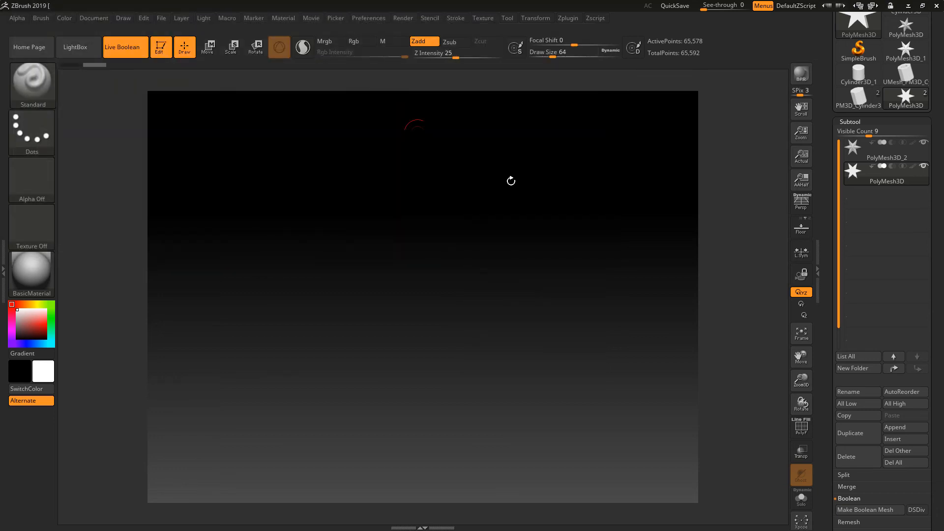
click(485, 20)
click(511, 193)
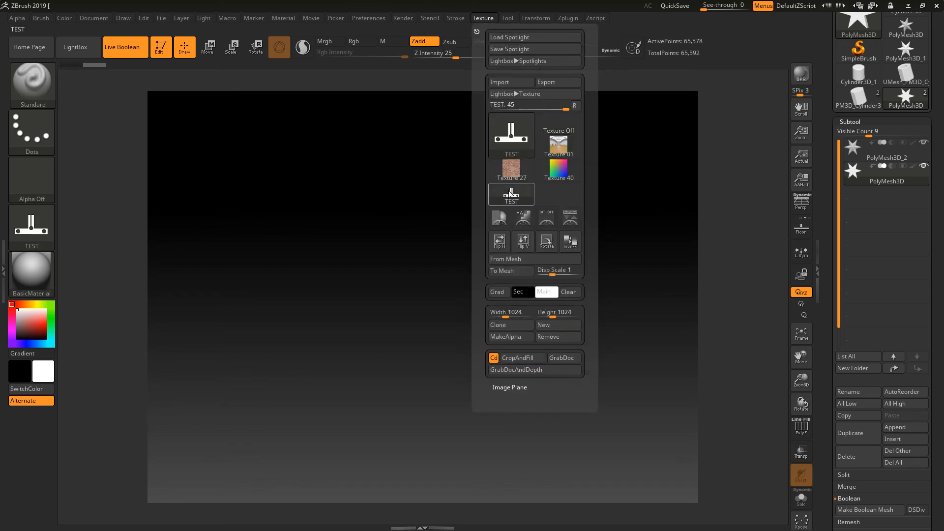
click(571, 218)
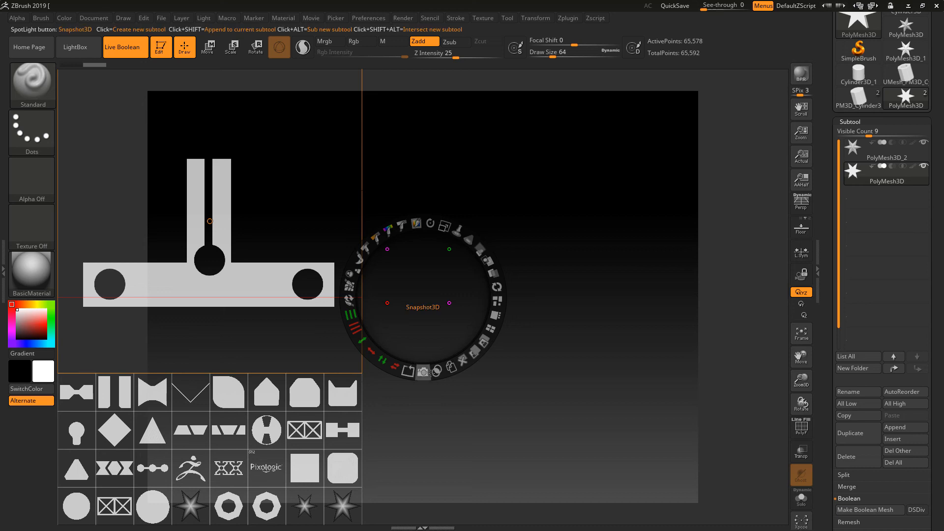
- Duplicate the TEST image in Spotlight, place the copy beside the original and turn it into a new subtool with Snapshot3D
click(451, 367)
drag(423, 296, 212, 223)
drag(254, 198, 567, 242)
click(530, 343)
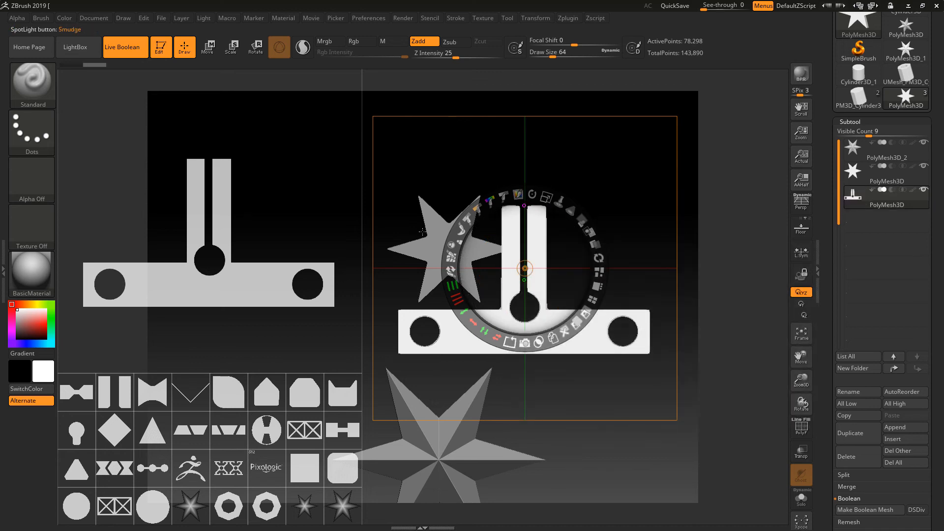
- Hide Spotlight and the two star subtools, turn on PolyFrame and inspect the generated bracket mesh
key(shift+z)
drag(660, 231, 566, 240)
drag(592, 208, 608, 276)
drag(639, 243, 776, 406)
click(926, 166)
click(926, 143)
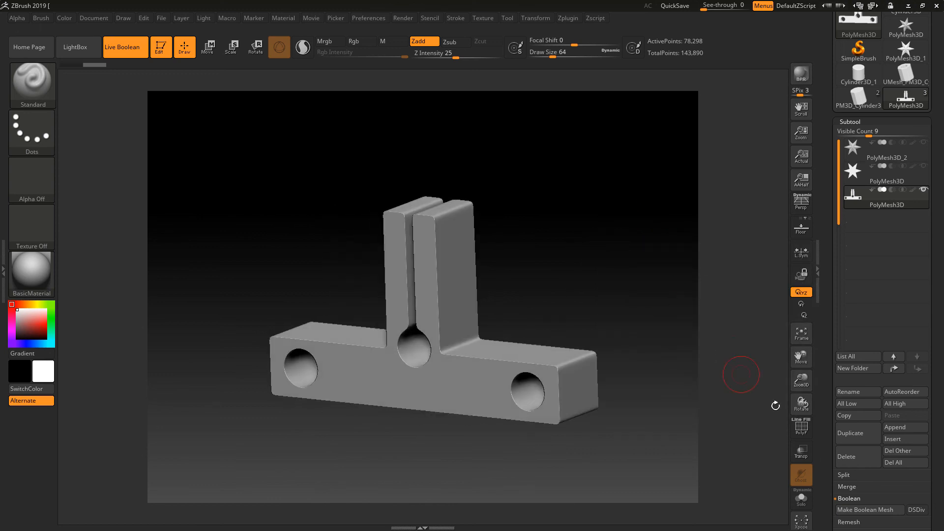
click(801, 427)
drag(551, 242, 526, 274)
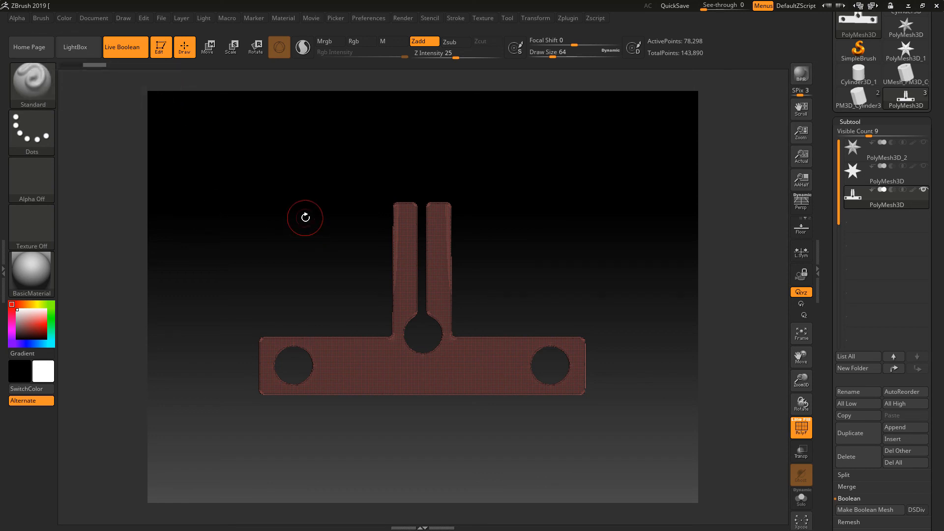
- Bring the Spotlight images back in edit mode and reset ZBrush to its startup state
key(shift+z)
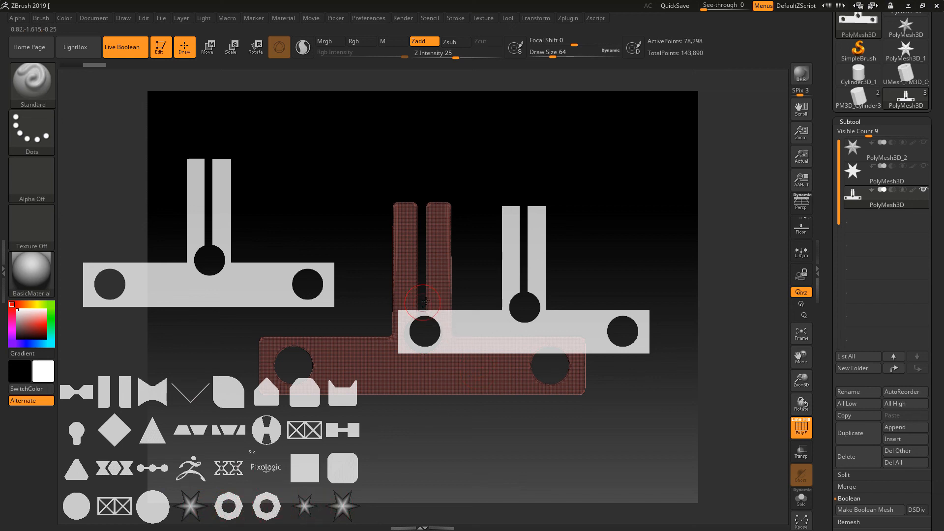
alt+drag(543, 164, 560, 150)
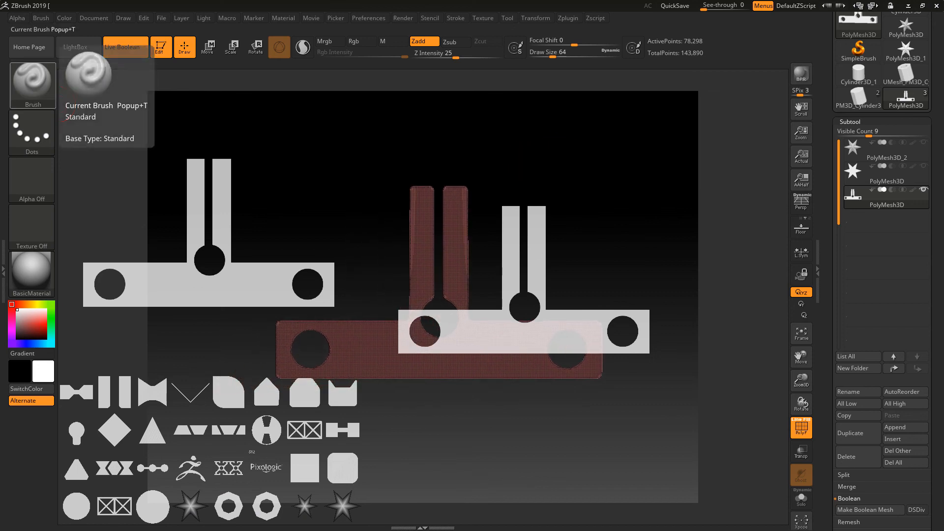
key(z)
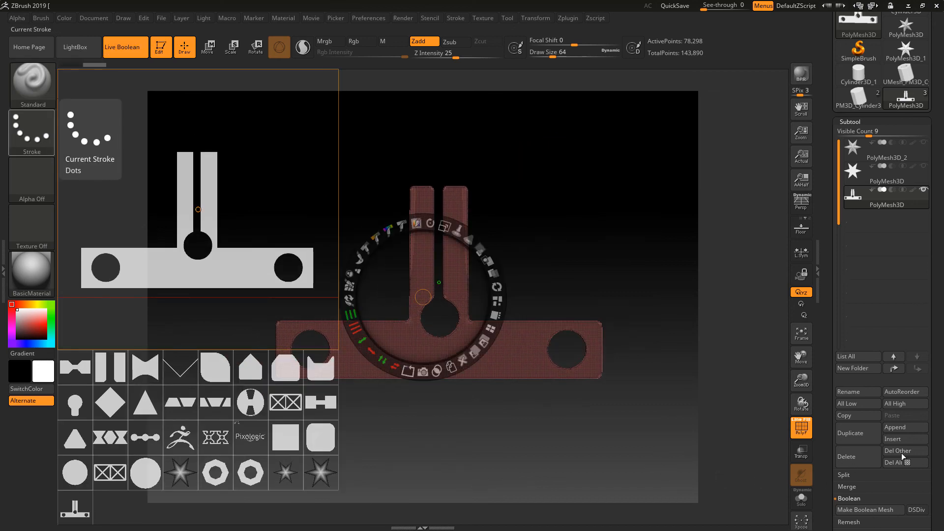
click(288, 404)
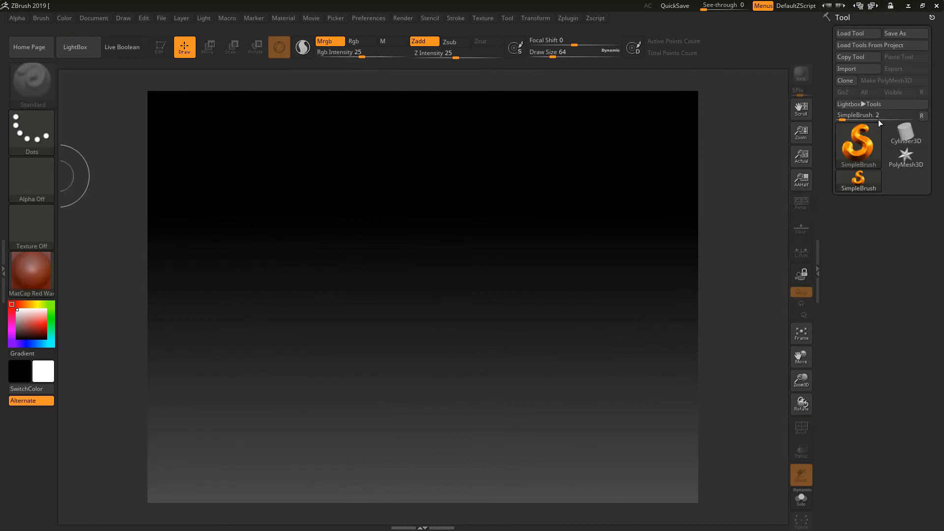
- Reimport TEST.jpg from the Desktop into the reset session's textures and load it into Spotlight
click(859, 149)
click(488, 17)
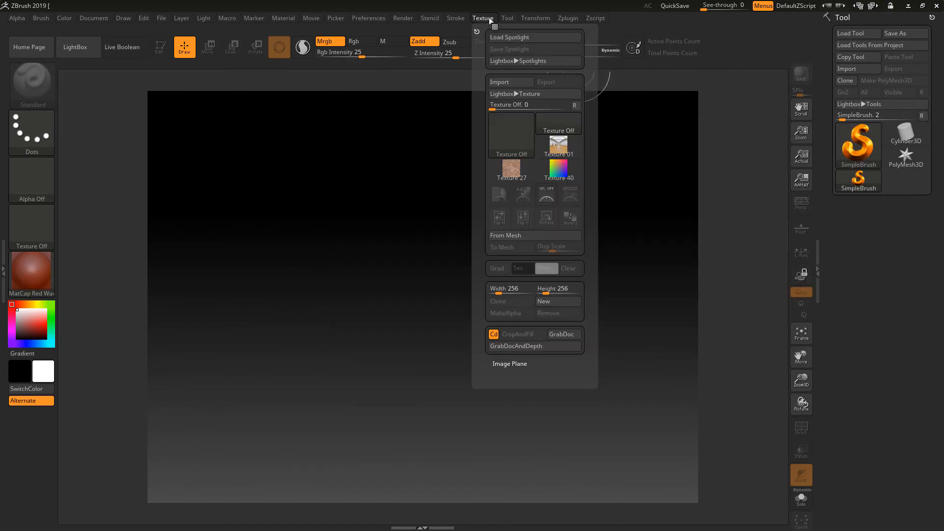
click(500, 81)
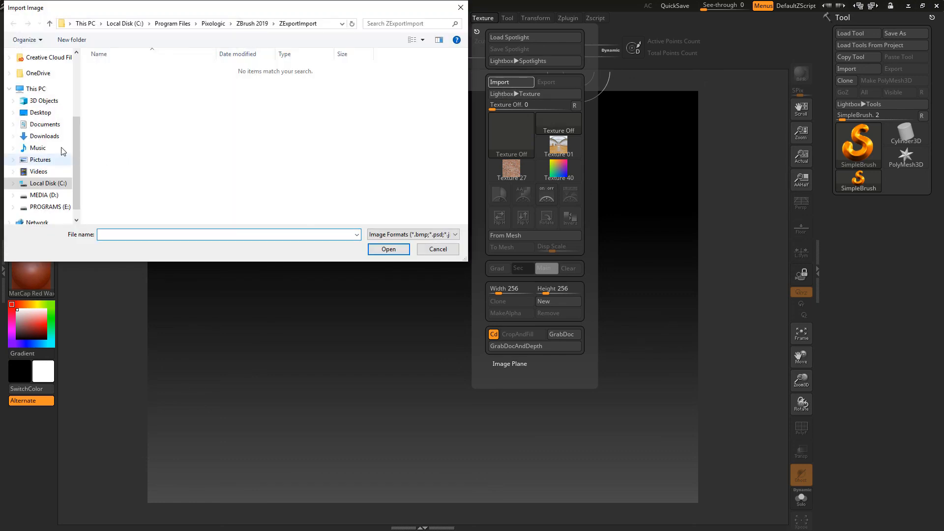
click(41, 112)
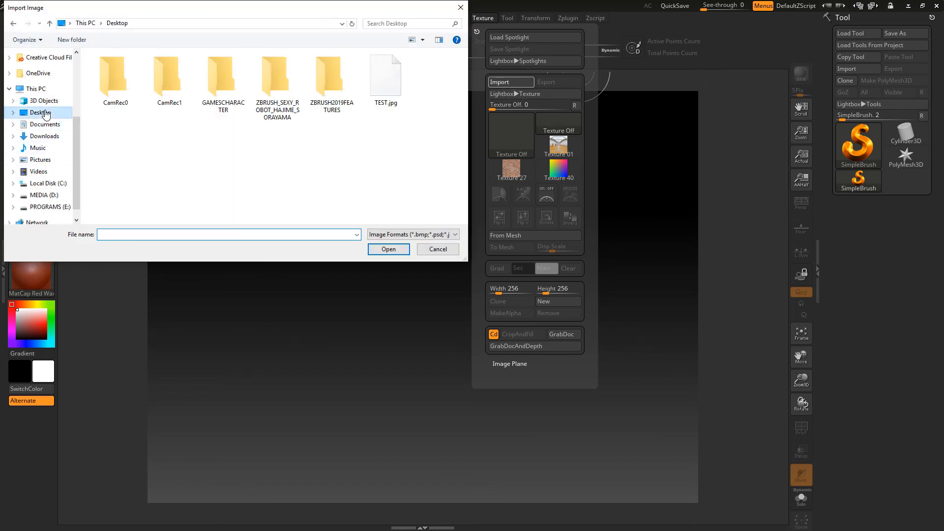
double_click(385, 76)
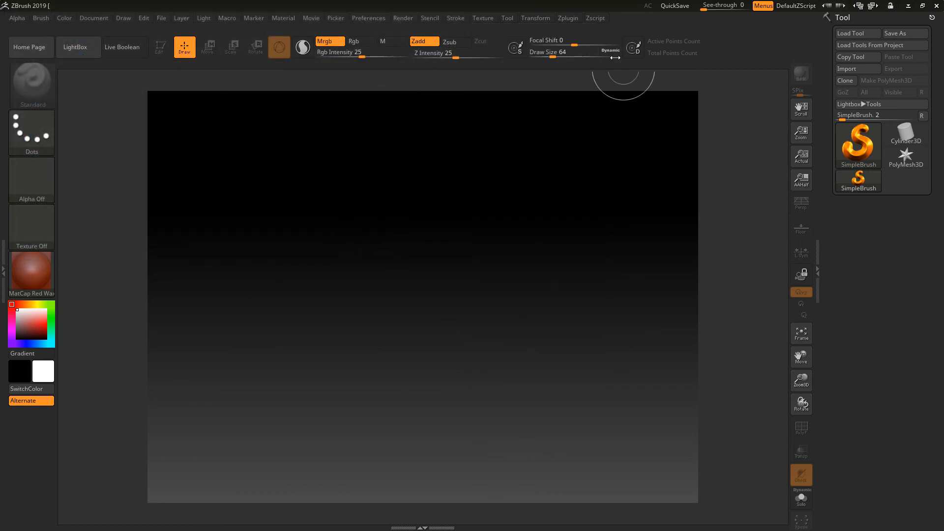
click(533, 16)
mouse_move(483, 18)
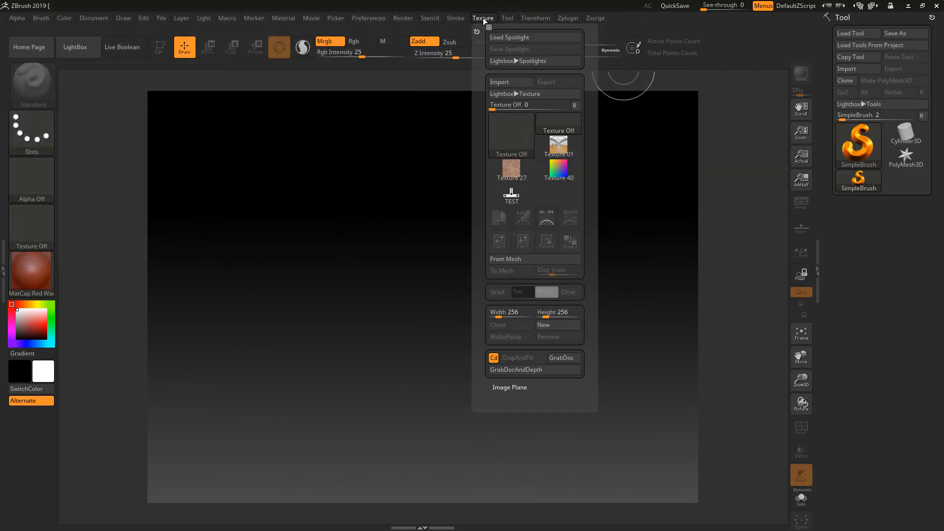
click(510, 195)
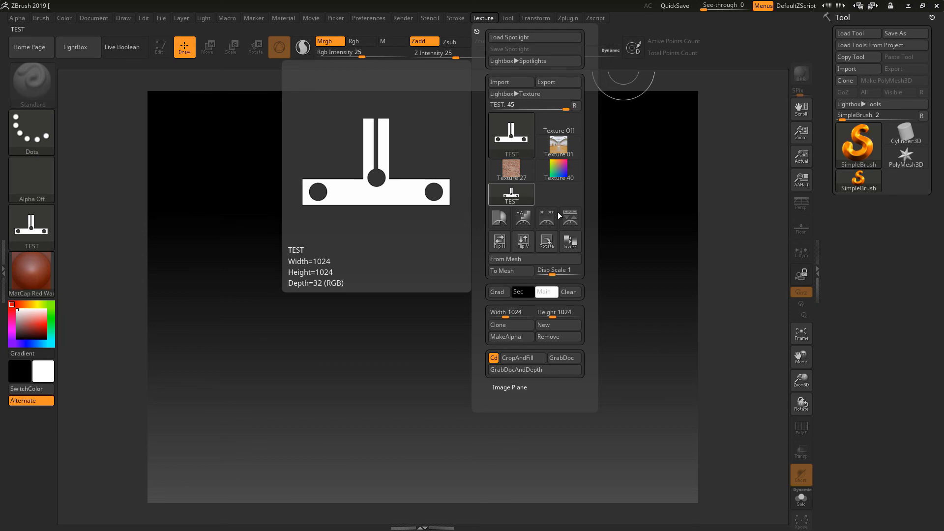
click(570, 218)
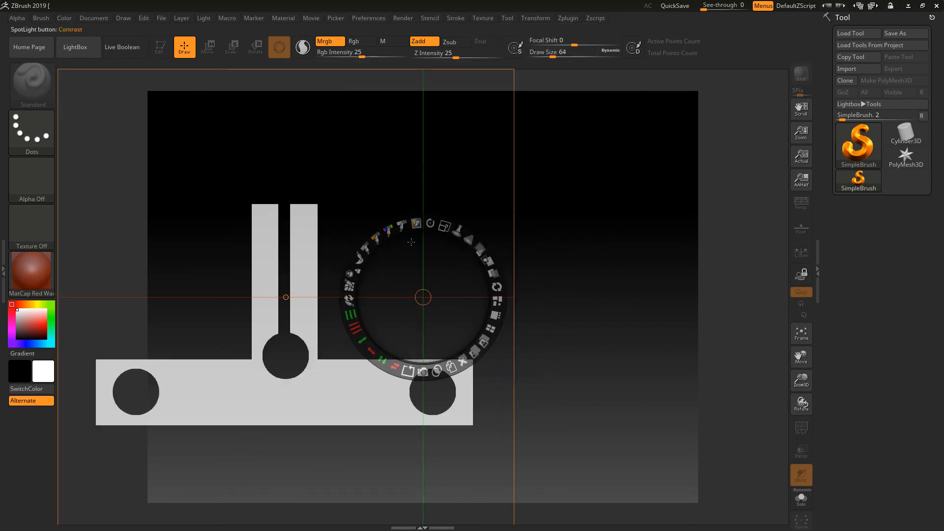
- Shrink the TEST image in Spotlight and save the Spotlight set as custom.ZSL in the ZSpotlights folder
drag(444, 227, 188, 111)
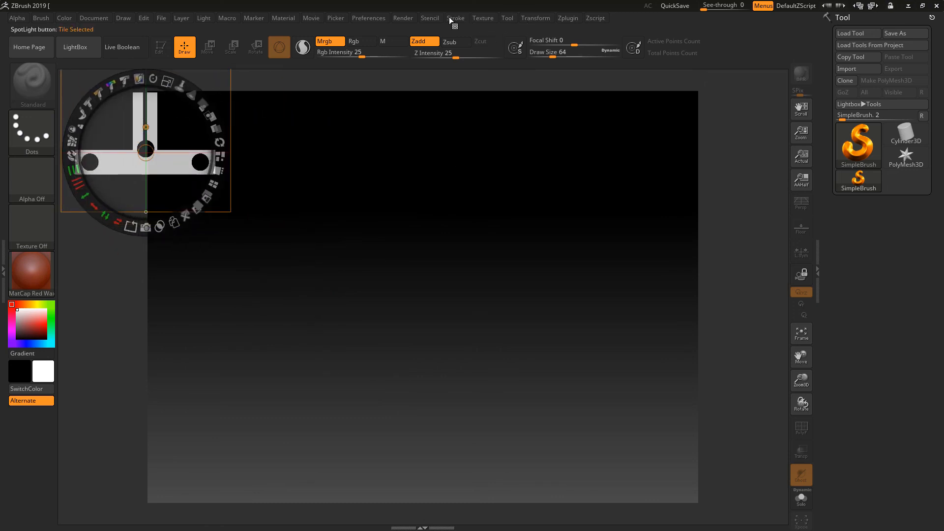
click(484, 19)
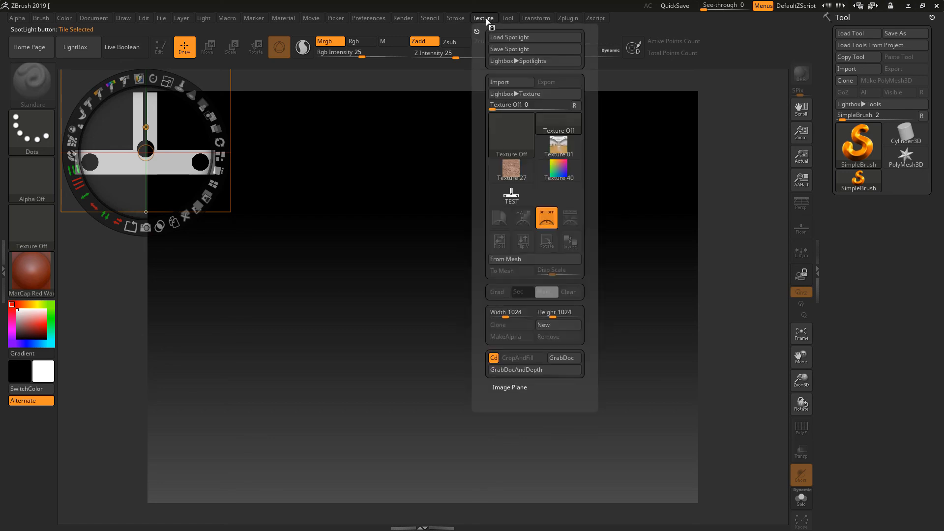
click(515, 48)
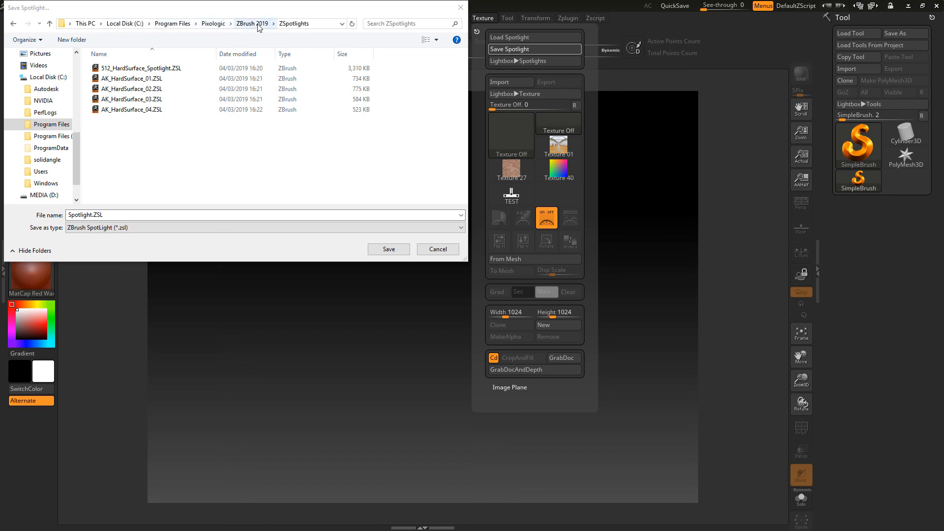
double_click(95, 215)
click(94, 215)
drag(92, 215, 55, 215)
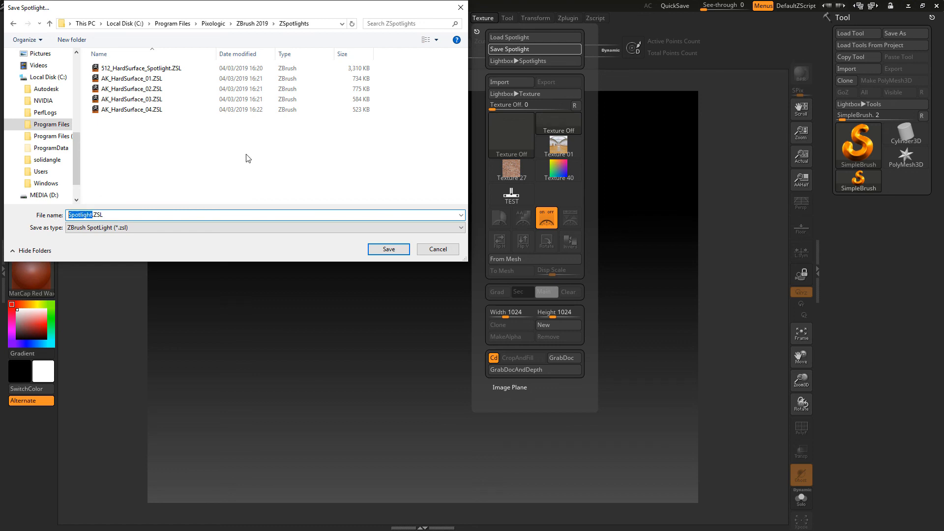
text(custom)
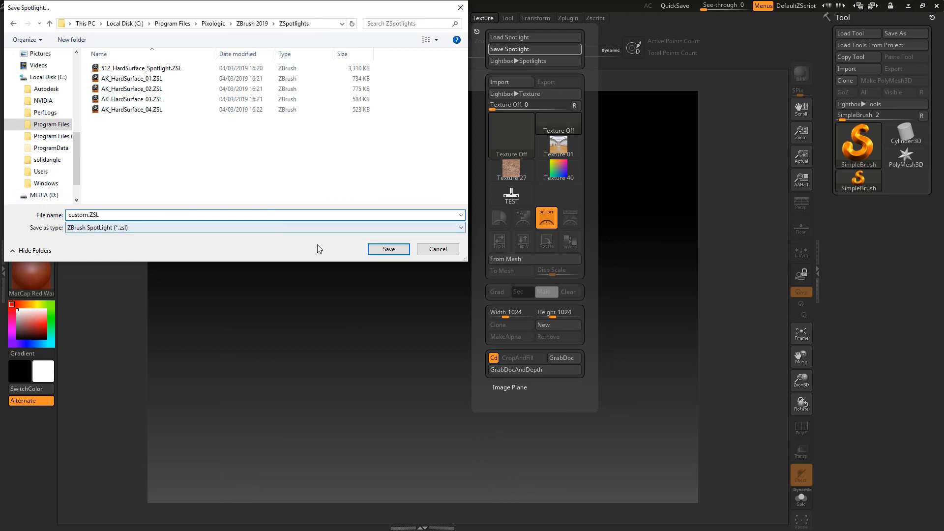
click(389, 250)
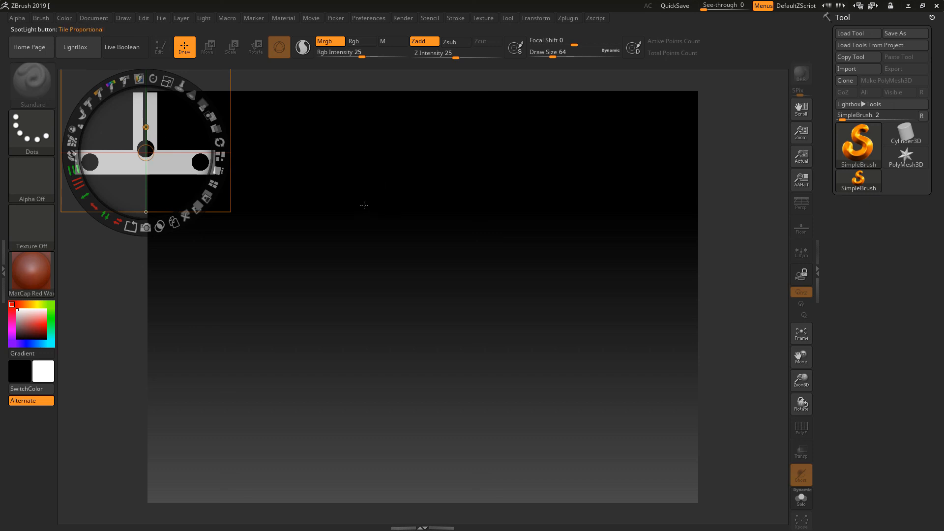
- Load custom.ZSL from the Spotlight section of LightBox and hide the Spotlight images
click(75, 47)
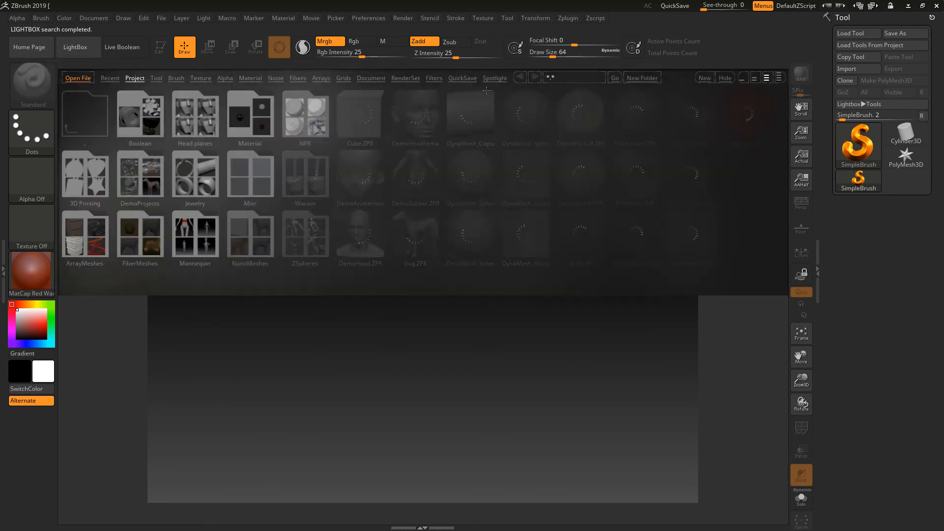
click(494, 78)
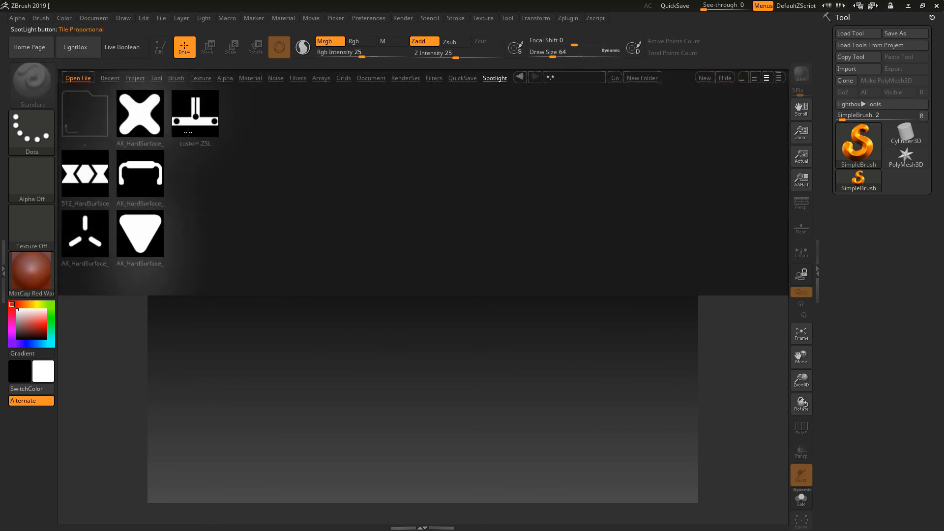
double_click(188, 130)
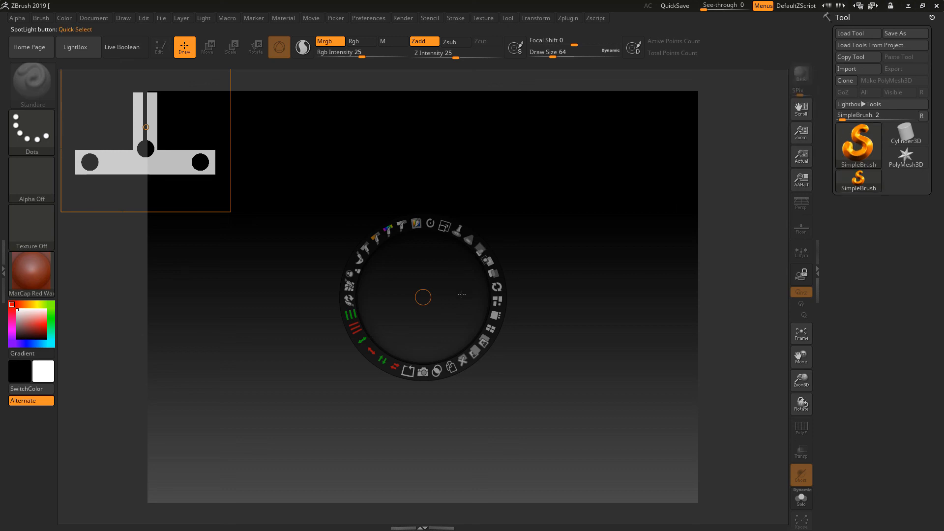
key(shift+z)
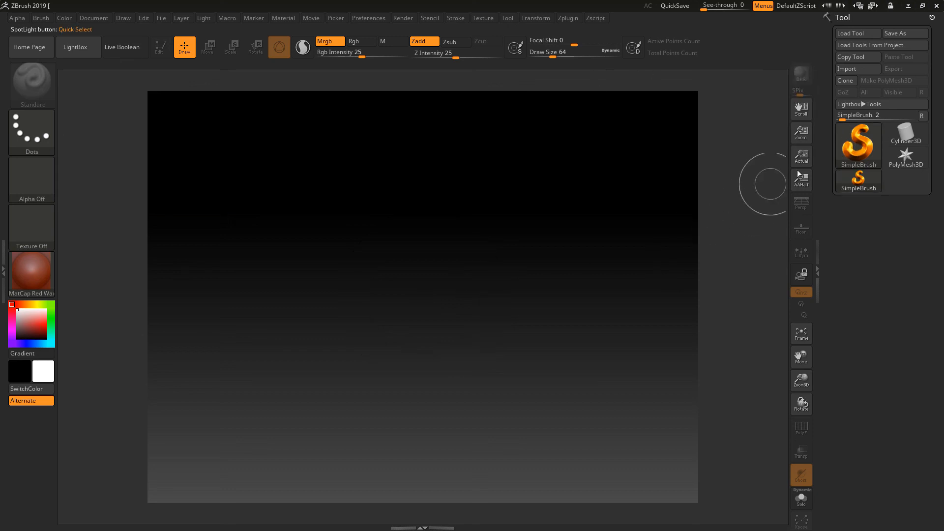
- Draw a Cylinder3D with HDivide set to 8, enter edit mode and convert it to a PolyMesh3D
click(860, 152)
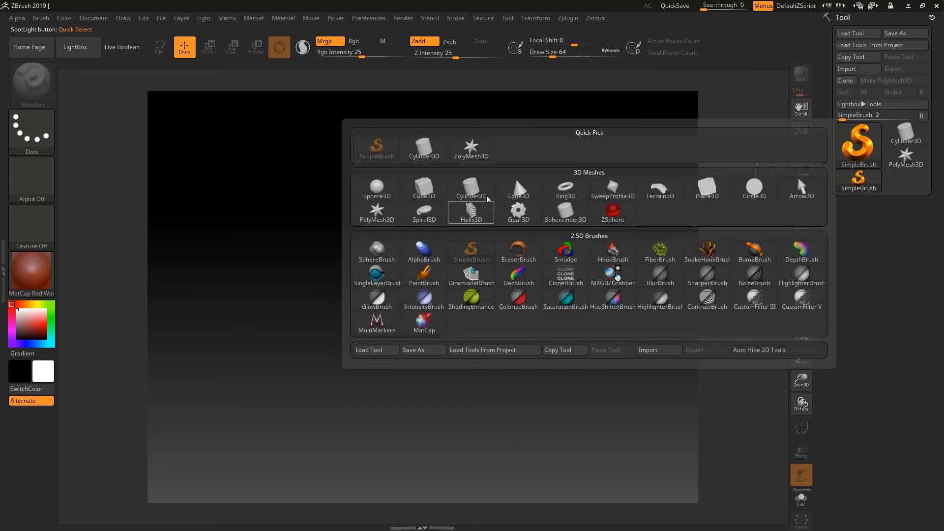
click(473, 189)
mouse_move(432, 262)
mouse_down()
mouse_move(443, 337)
mouse_move(435, 335)
mouse_up()
click(850, 358)
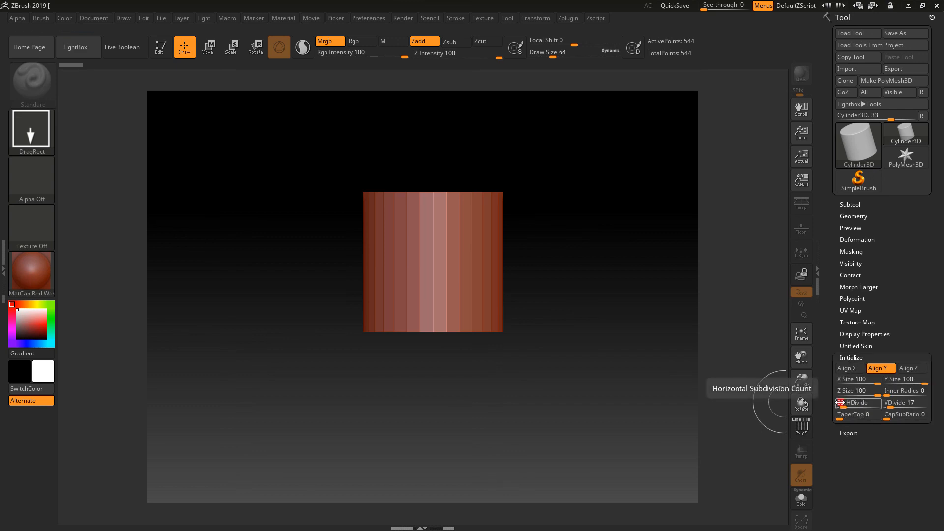
drag(840, 404, 817, 410)
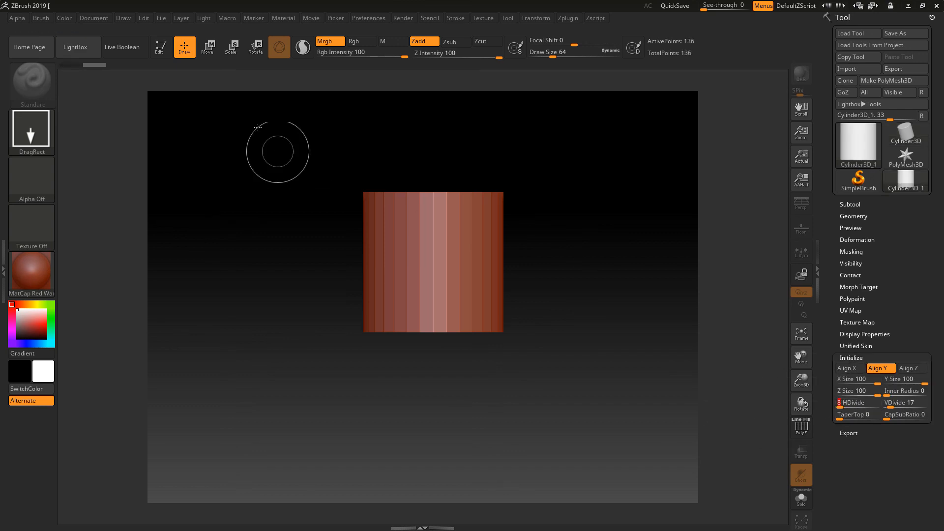
click(160, 47)
drag(599, 237, 602, 319)
click(878, 79)
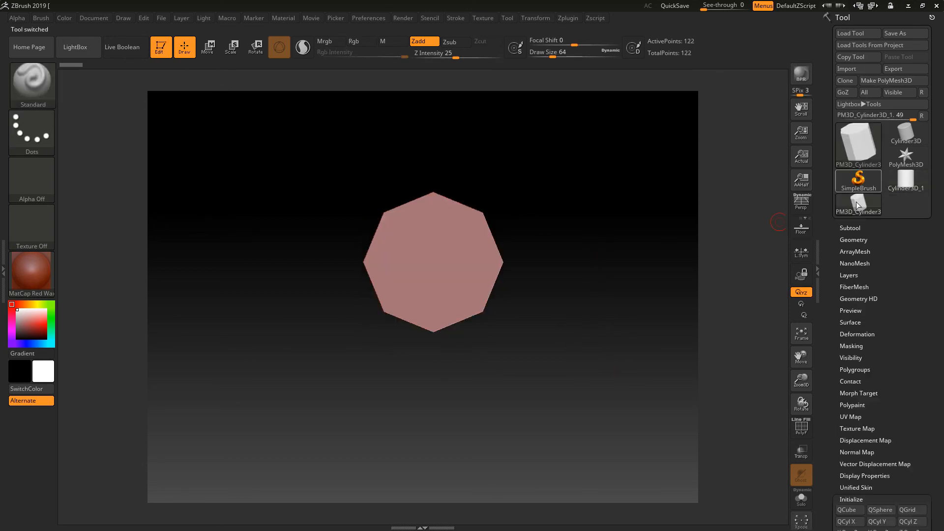
- Duplicate the octagonal cylinder subtool, scale the copy down and stretch it vertically through both ends of the original
click(850, 228)
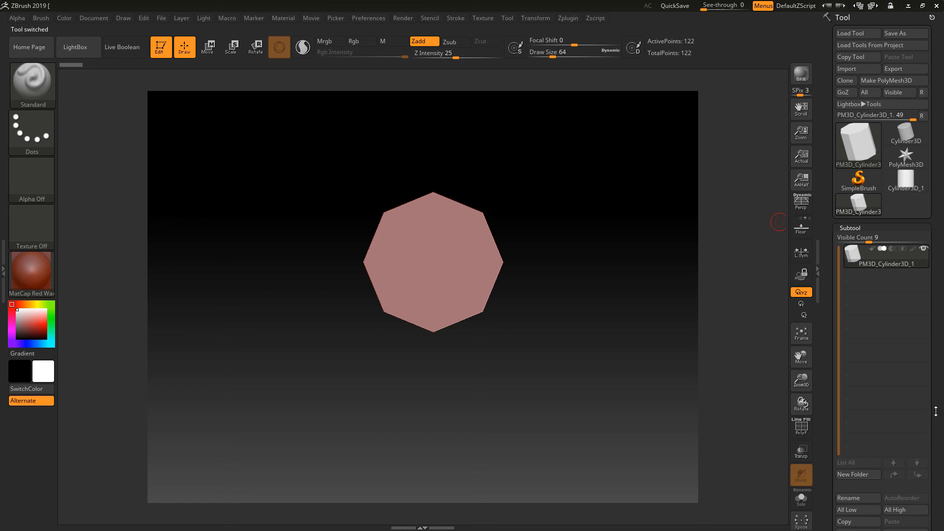
scroll(935, 411, down, 3)
click(866, 424)
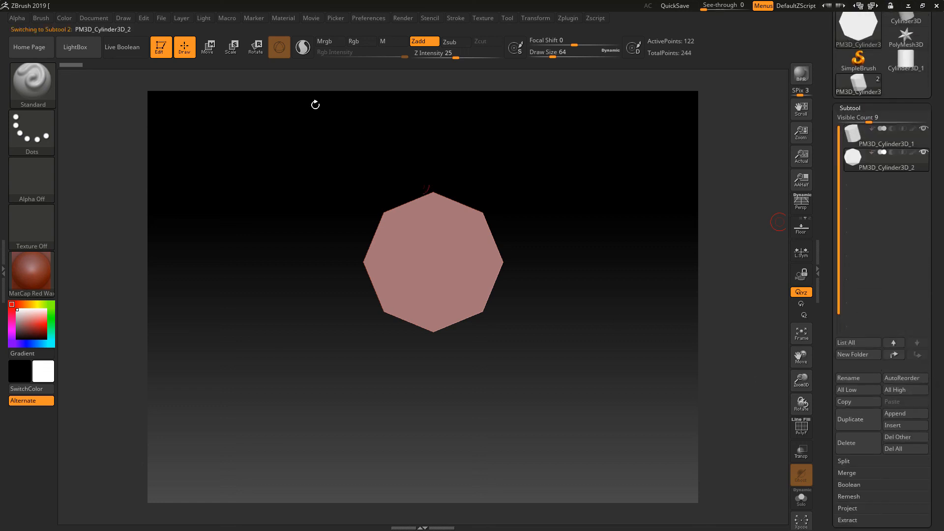
click(232, 47)
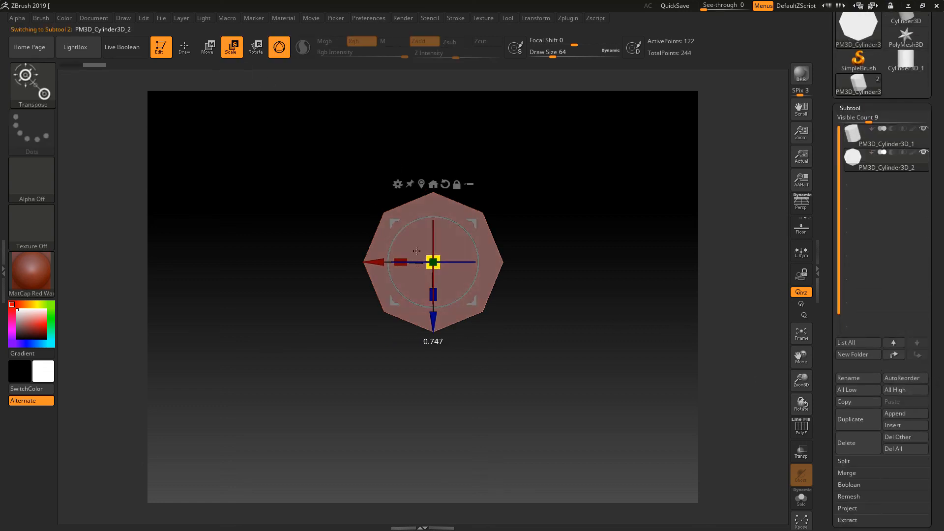
drag(399, 238, 398, 237)
shift+drag(571, 341, 556, 244)
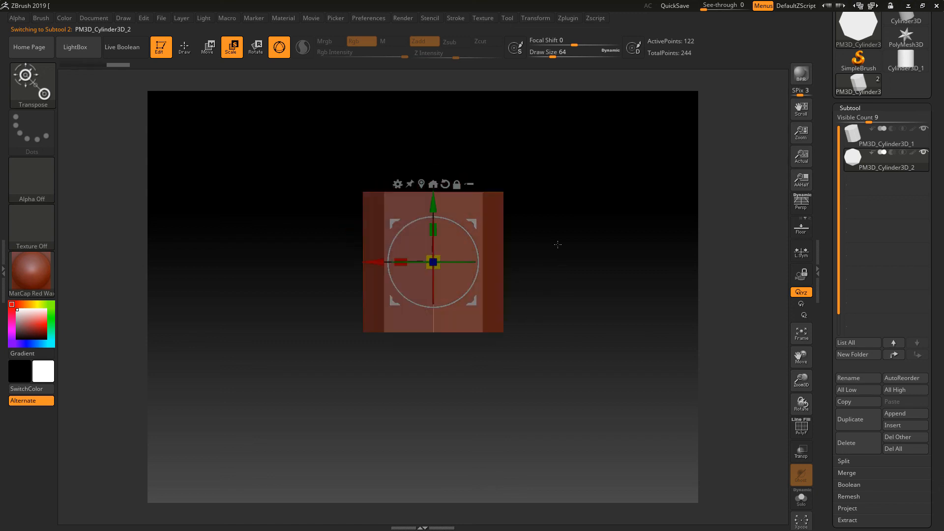
drag(433, 229, 434, 93)
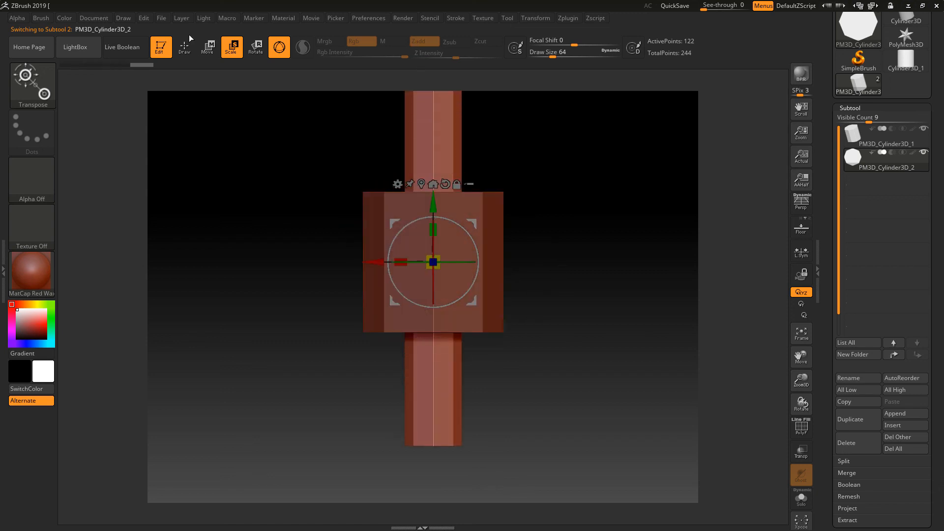
- Subtract the thin cylinder from the large one with Live Boolean, make the Boolean mesh and switch to the resulting tool
click(122, 47)
click(891, 153)
drag(547, 240, 572, 327)
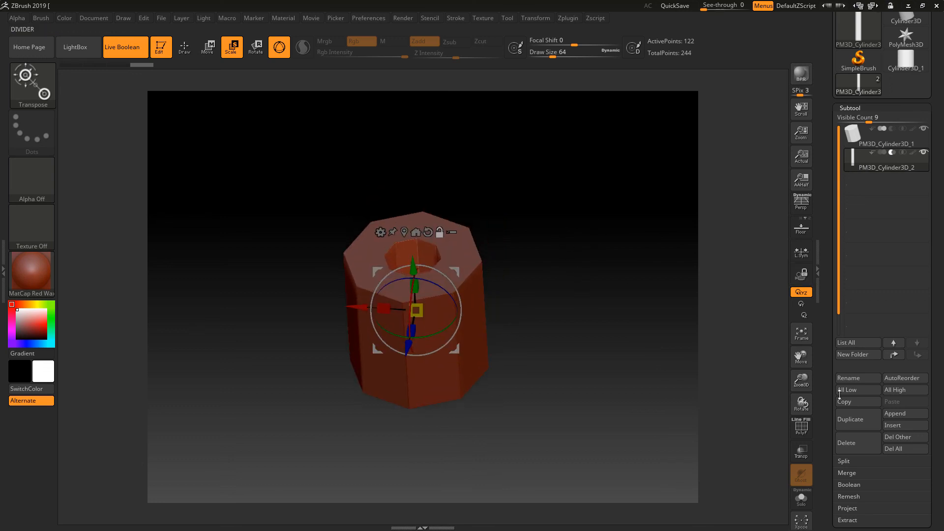
click(857, 485)
click(867, 494)
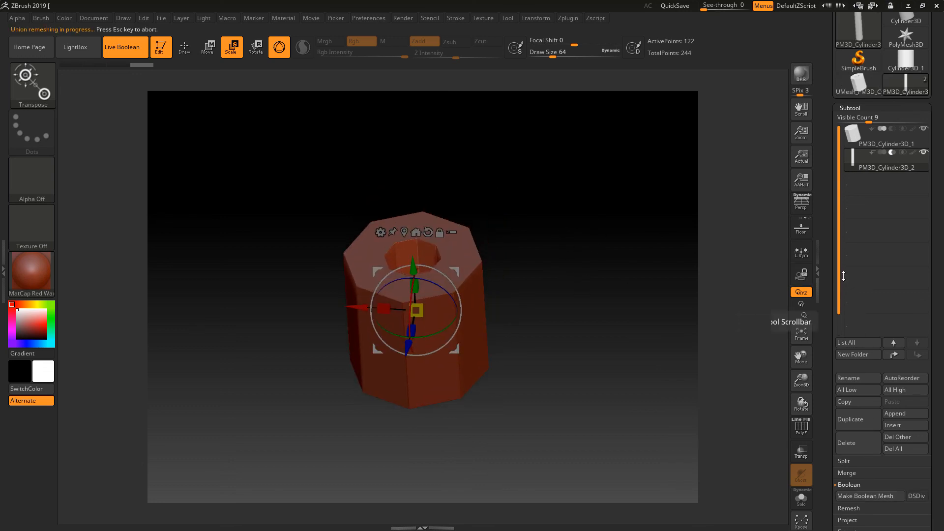
click(855, 82)
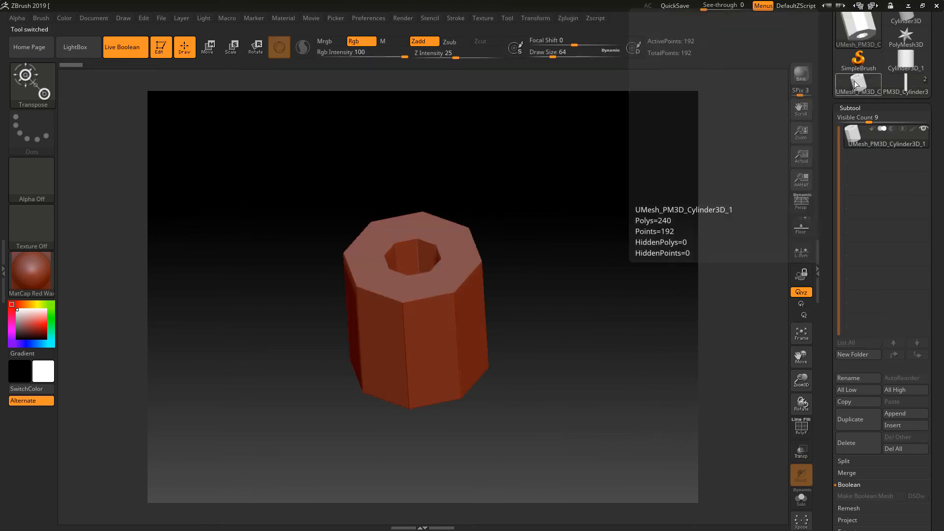
- Snap to the cylinder's end-on view and create an alpha from the mesh, zoomed out to leave a black margin around it
shift+drag(651, 201, 650, 249)
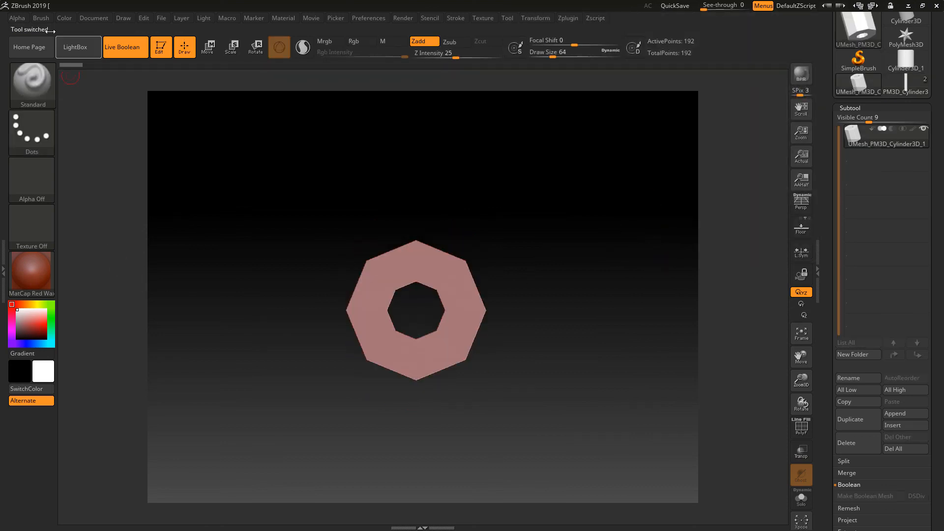
click(17, 20)
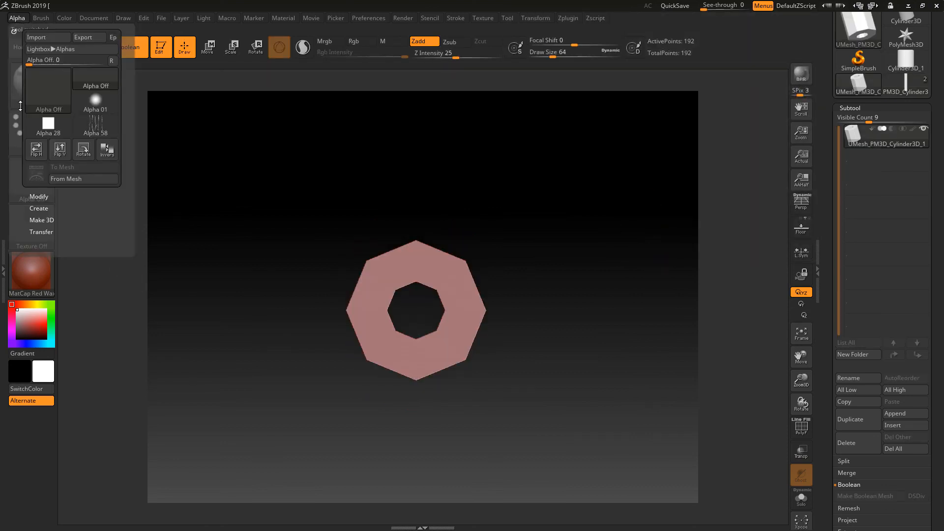
click(69, 178)
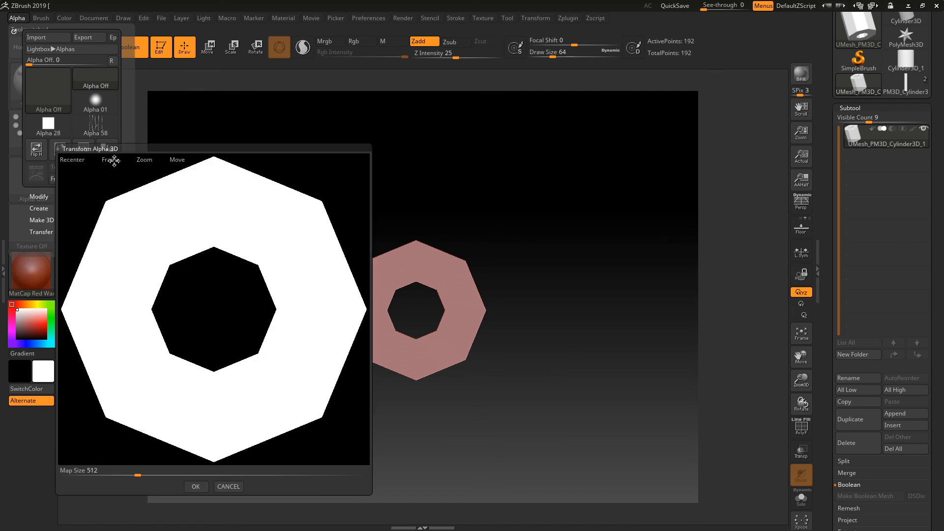
drag(149, 160, 94, 162)
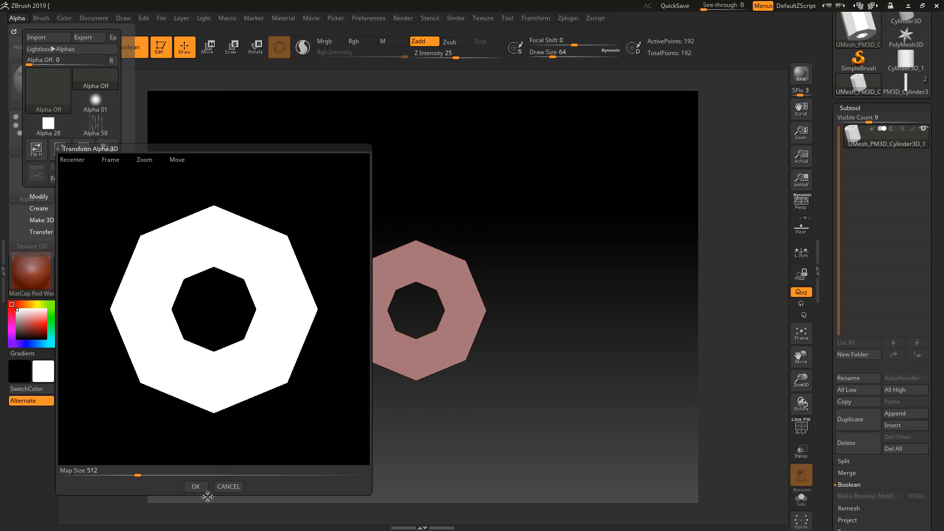
click(196, 486)
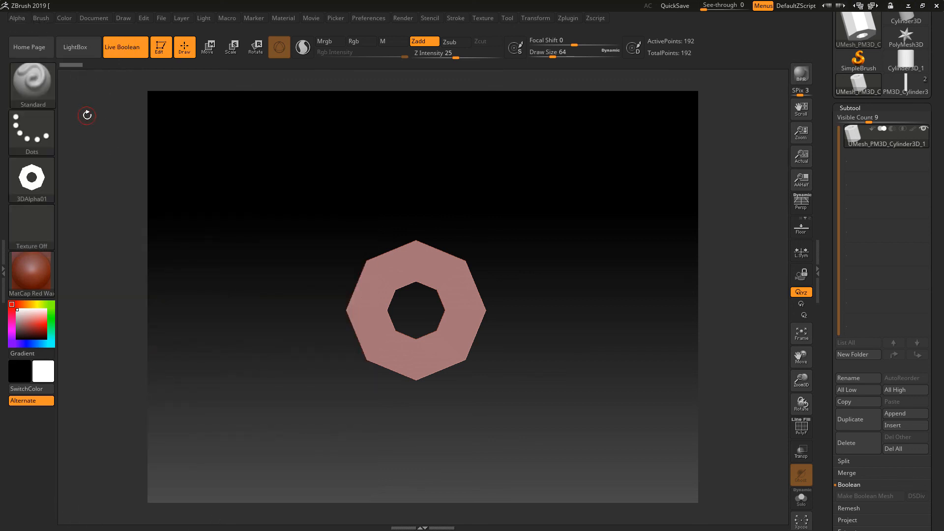
- Add the octagonal ring alpha to Spotlight alongside the TEST image
key(shift+z)
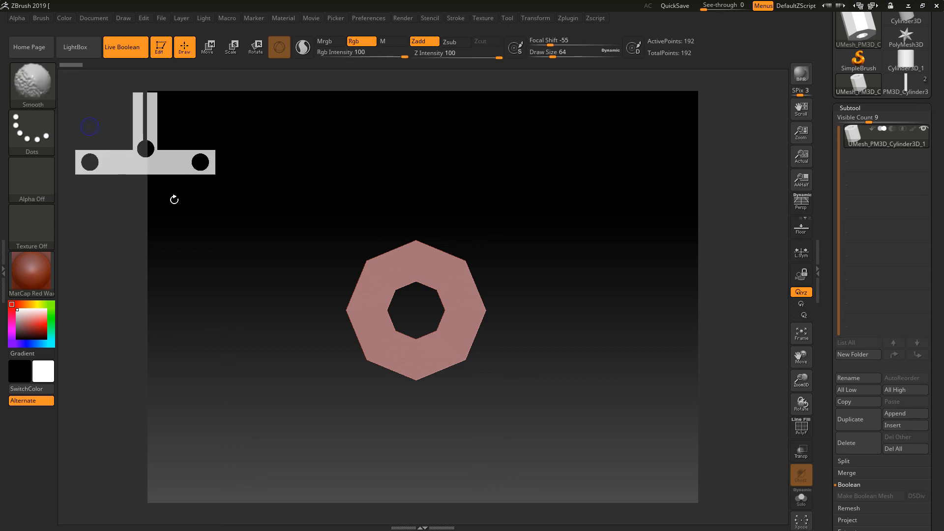
key(shift+z)
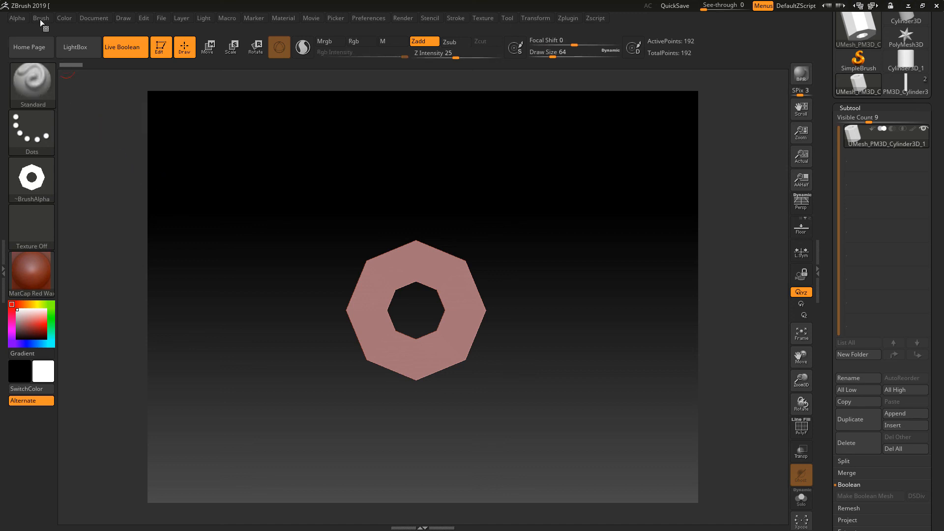
click(21, 17)
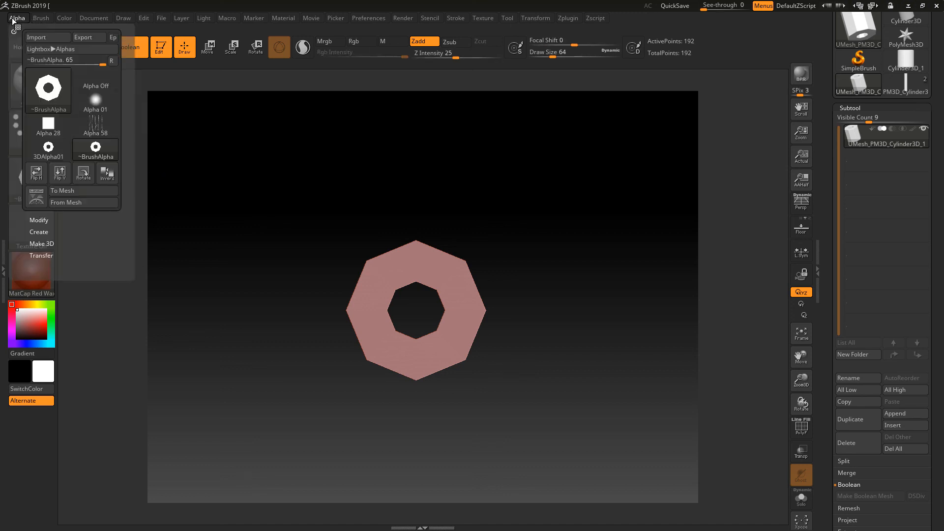
click(34, 199)
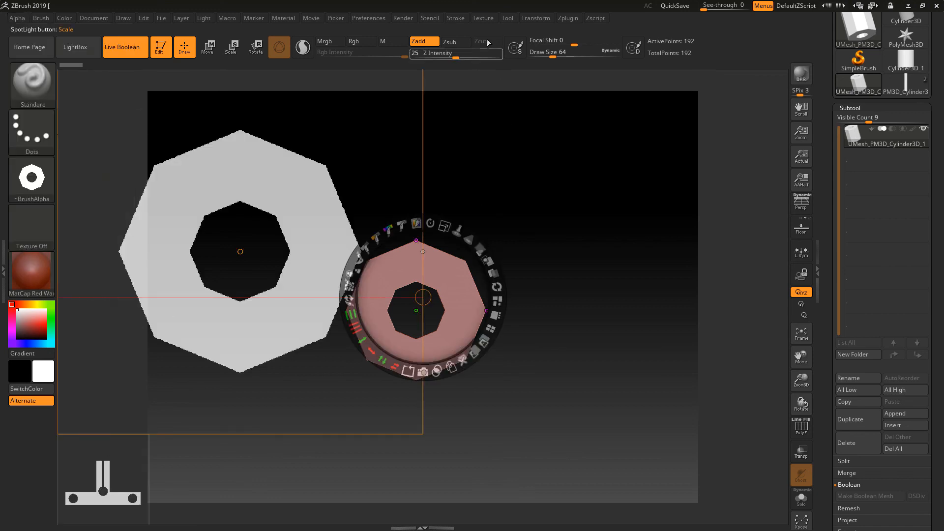
- Save the two-image Spotlight set over the existing custom.ZSL
click(485, 15)
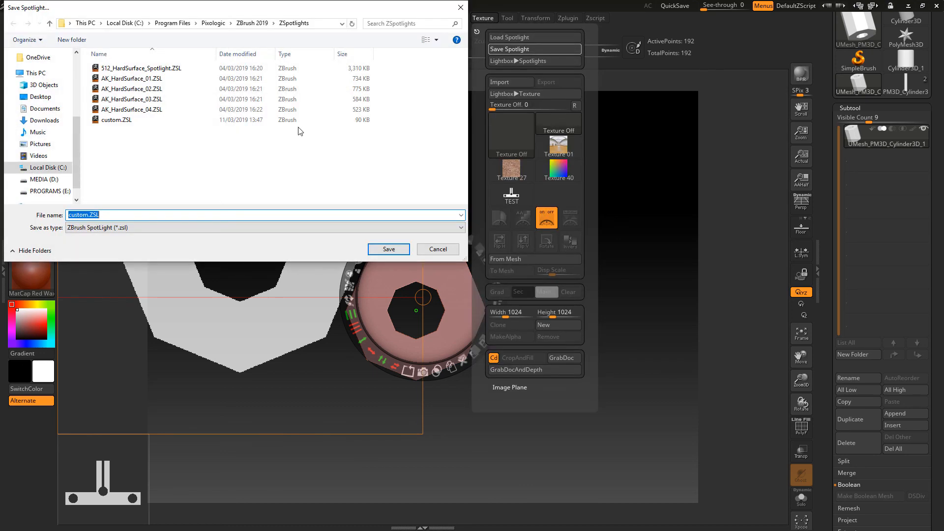
click(118, 120)
click(389, 249)
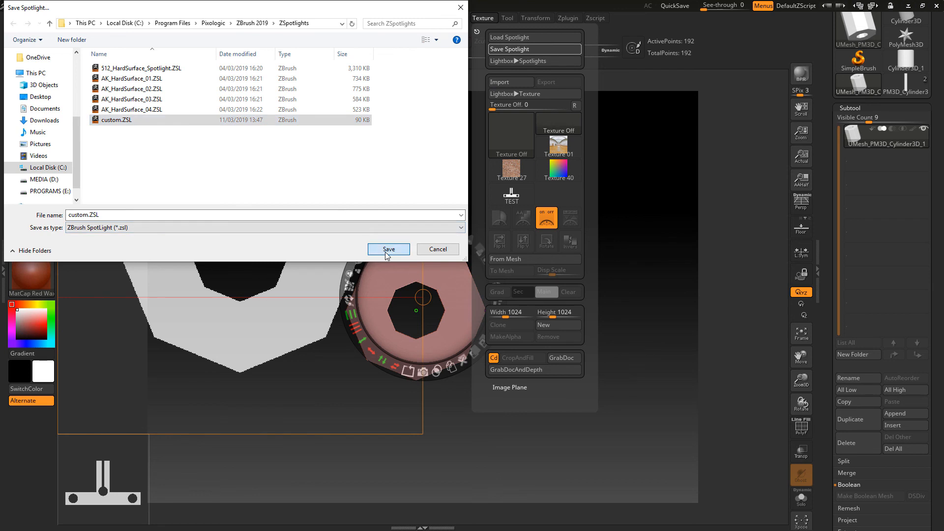
click(509, 273)
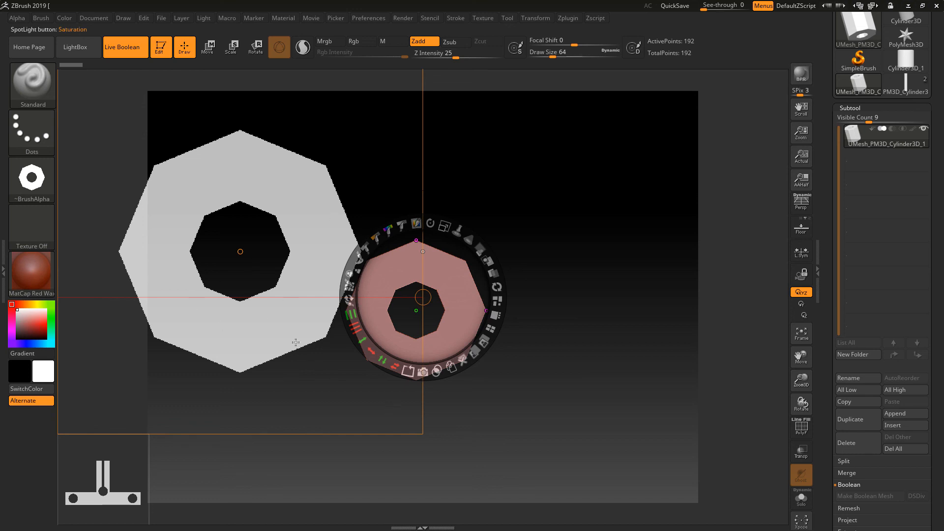
- Scale down the octagonal ring image in Spotlight
click(285, 314)
drag(306, 242, 223, 197)
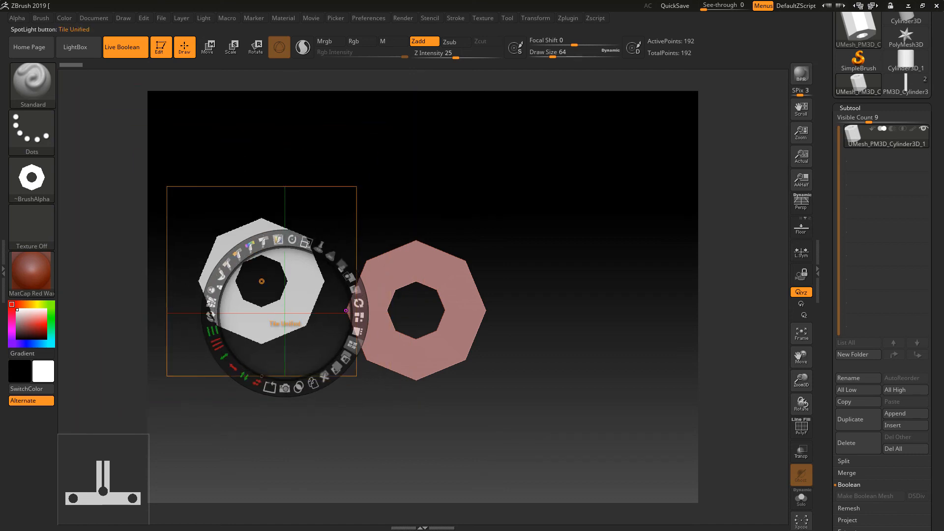
- Tile the Spotlight images proportionally and move the T-shaped bracket image onto the canvas, just above the octagonal mesh
click(358, 333)
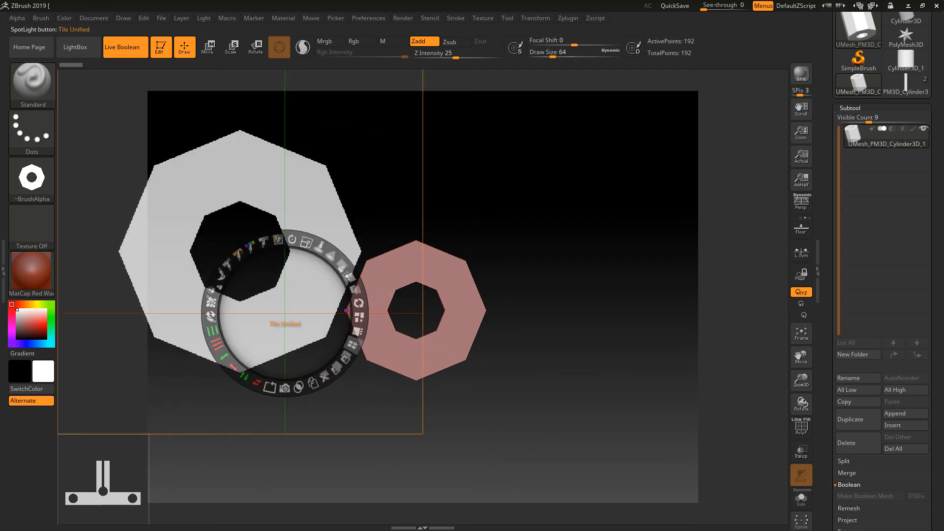
click(355, 344)
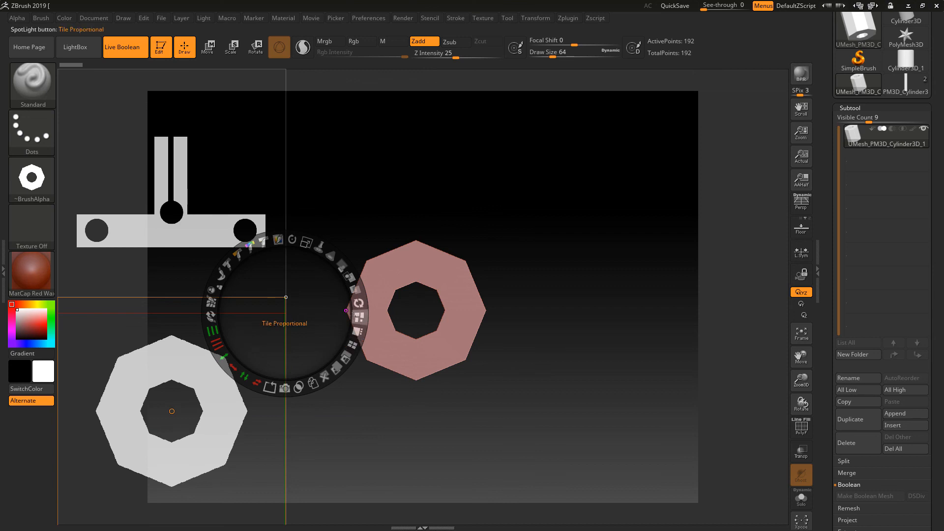
click(198, 217)
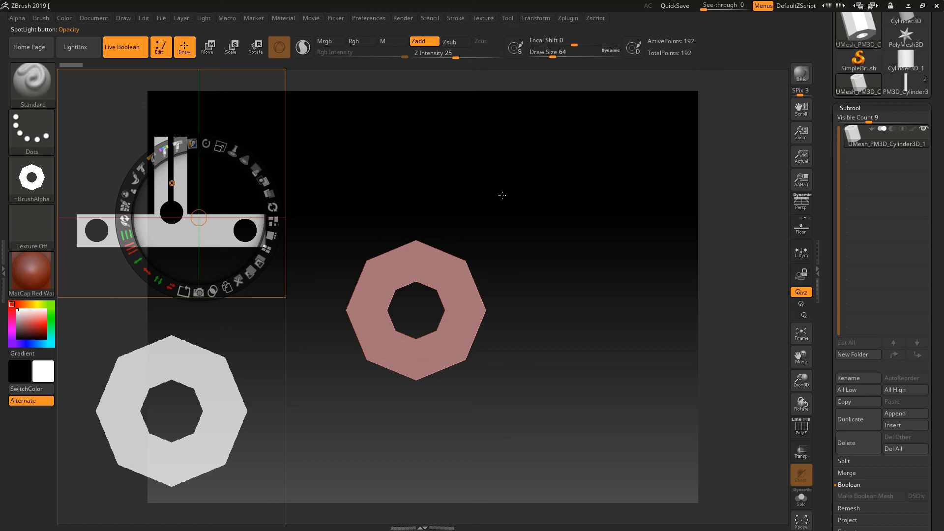
drag(198, 218, 474, 218)
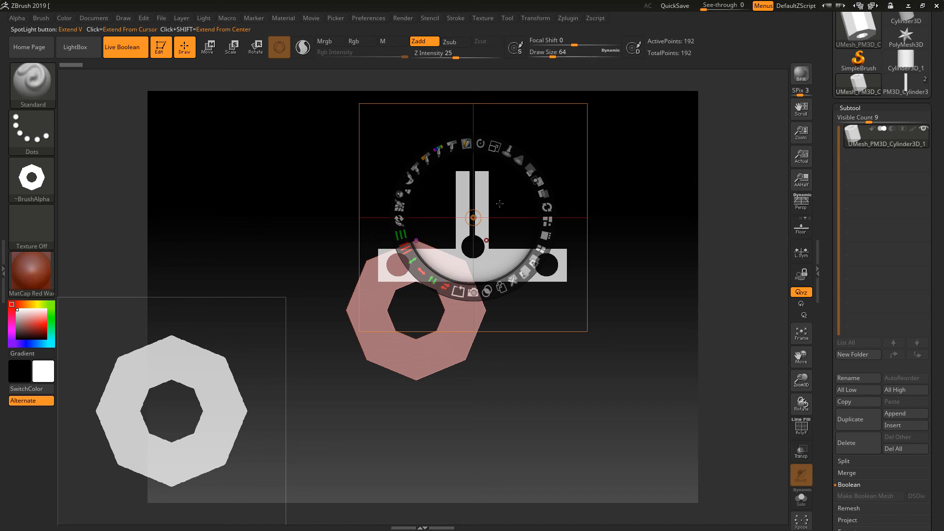
- Turn on Quick Select in Spotlight and swap the octagonal ring and T-shaped bracket images back and forth at the working position
click(534, 177)
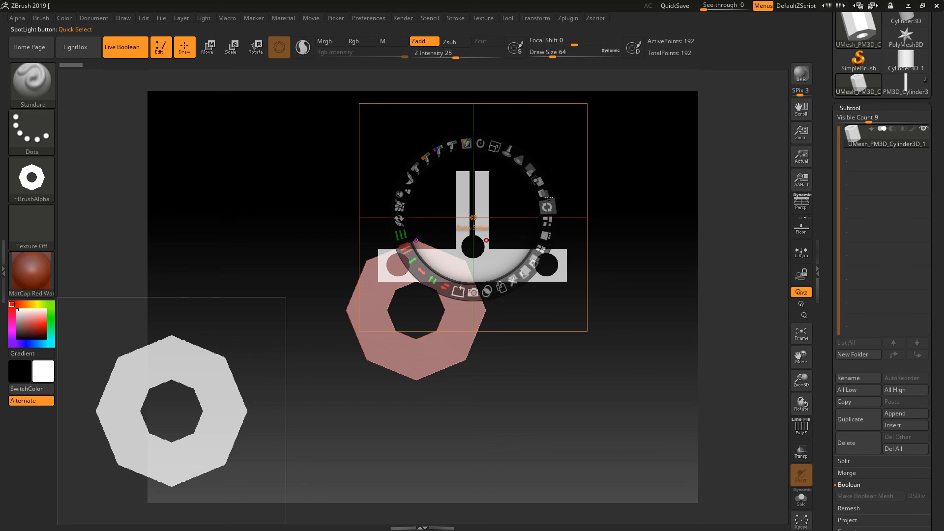
click(546, 207)
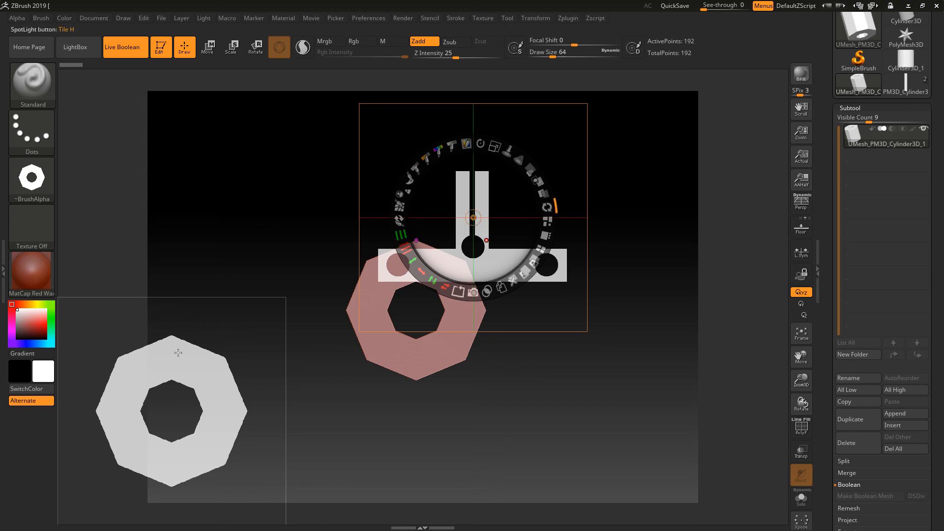
click(190, 375)
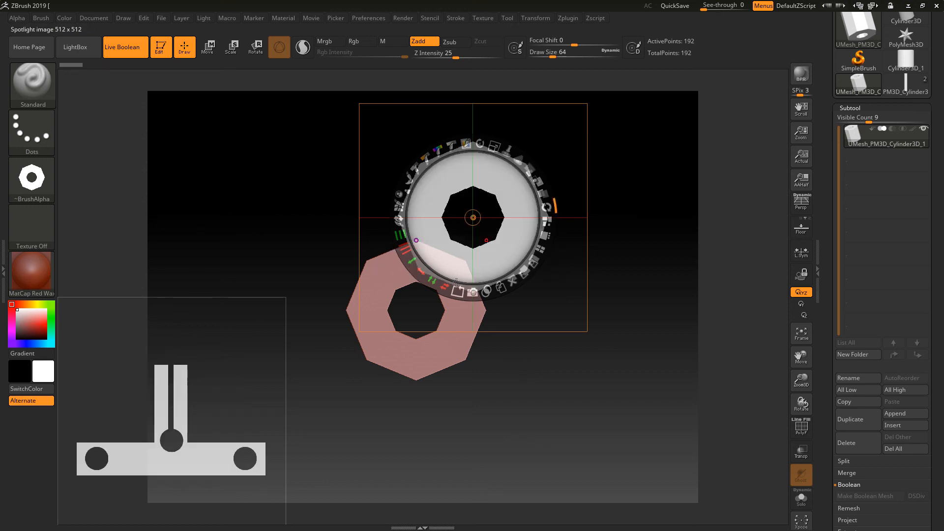
click(230, 393)
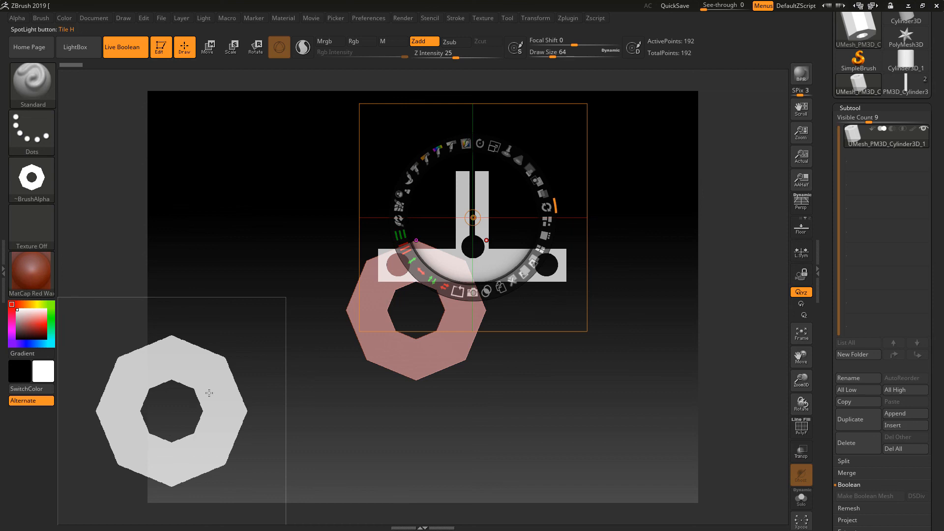
click(209, 393)
click(251, 384)
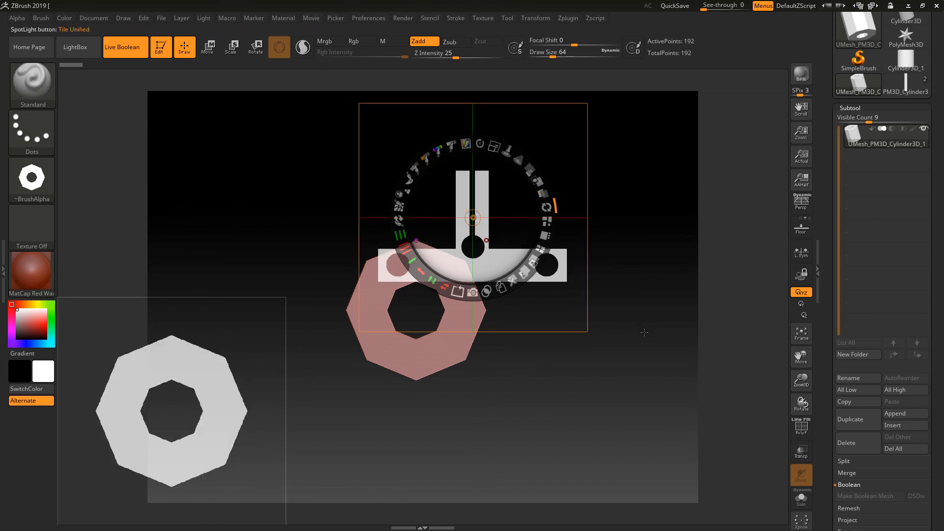
click(221, 363)
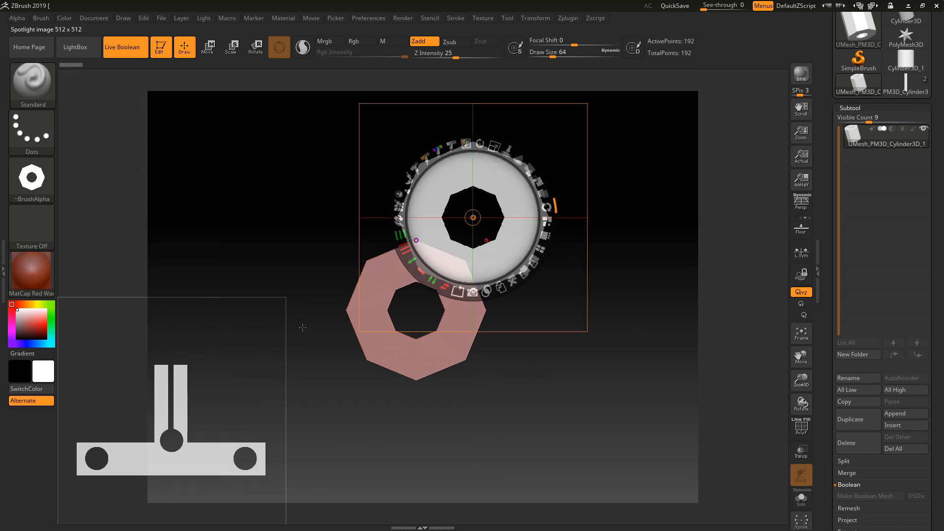
click(246, 358)
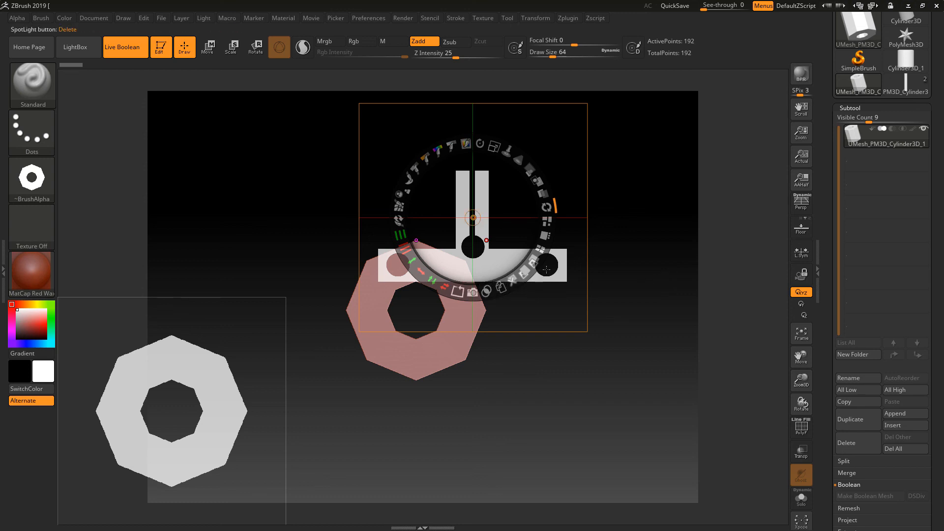
- Move the T-shaped bracket image over the centre of the octagonal mesh
drag(546, 269, 501, 366)
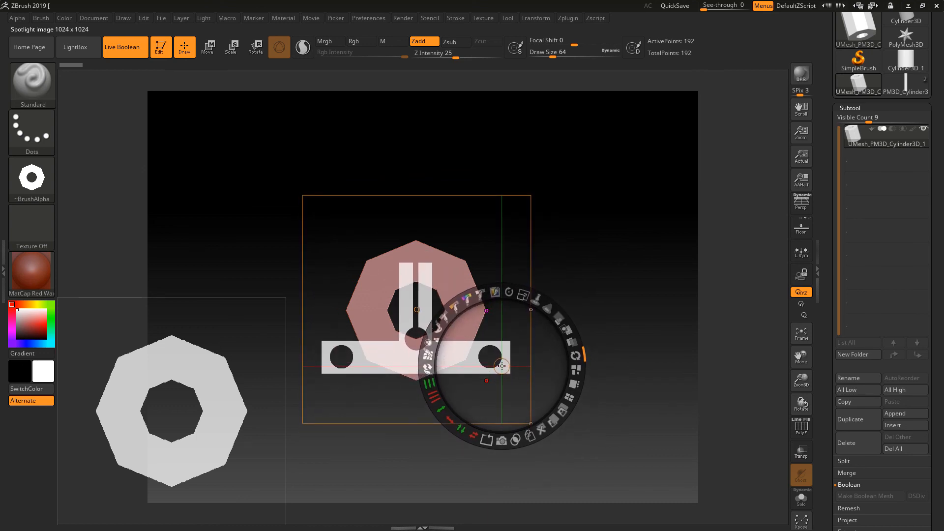